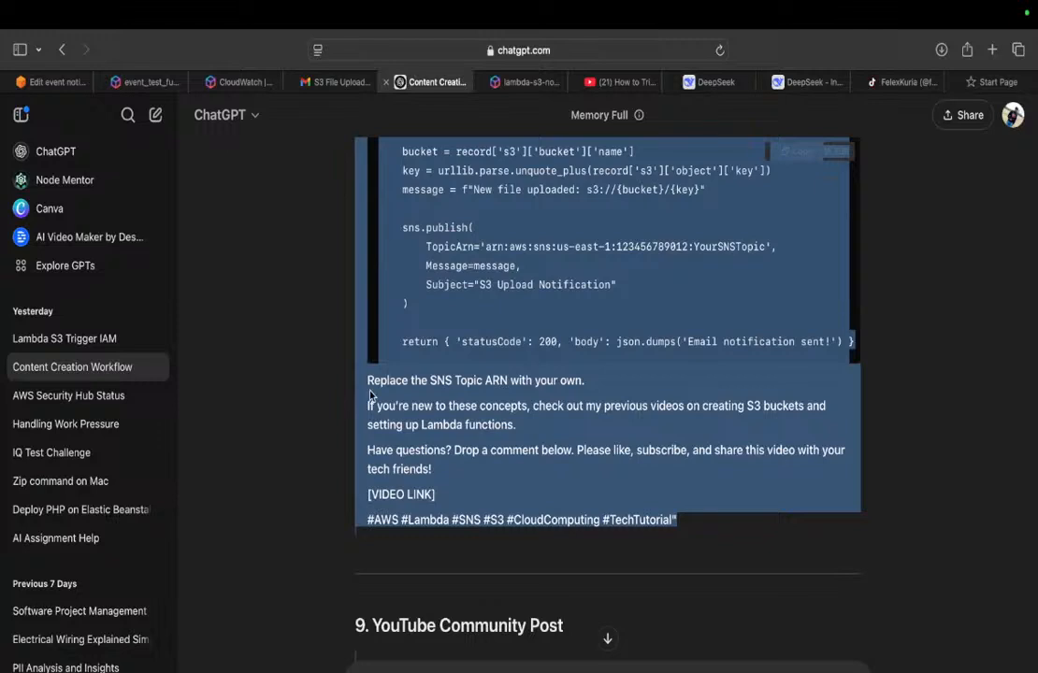
Step: Switch to the AWS console and find the S3 service to open its list of buckets
click(53, 83)
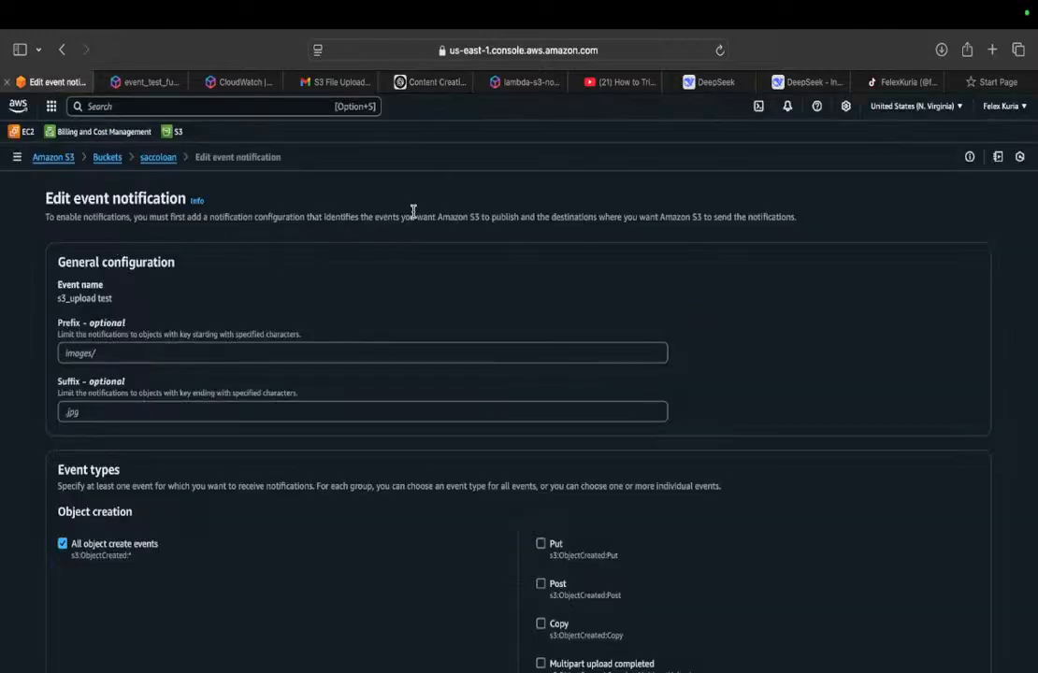
click(155, 161)
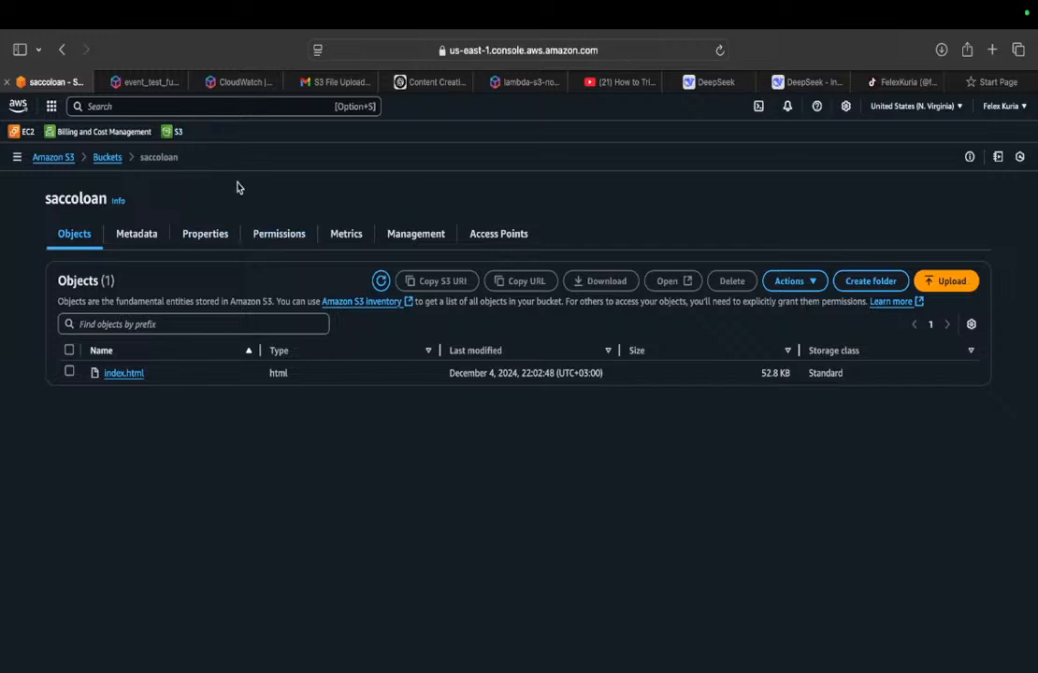
click(113, 159)
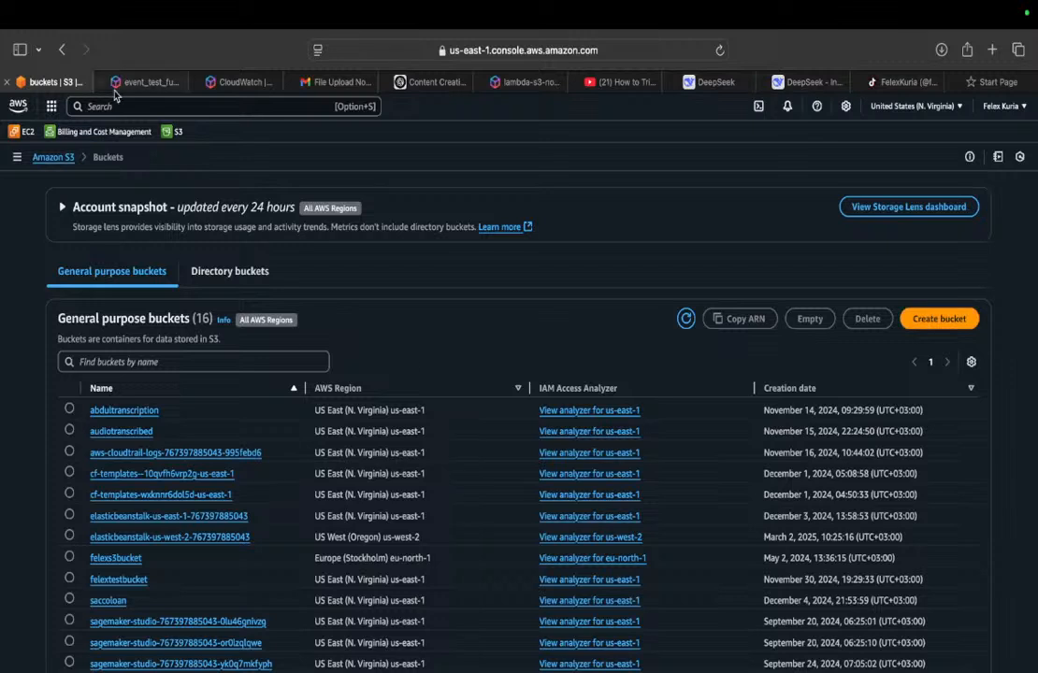
click(175, 108)
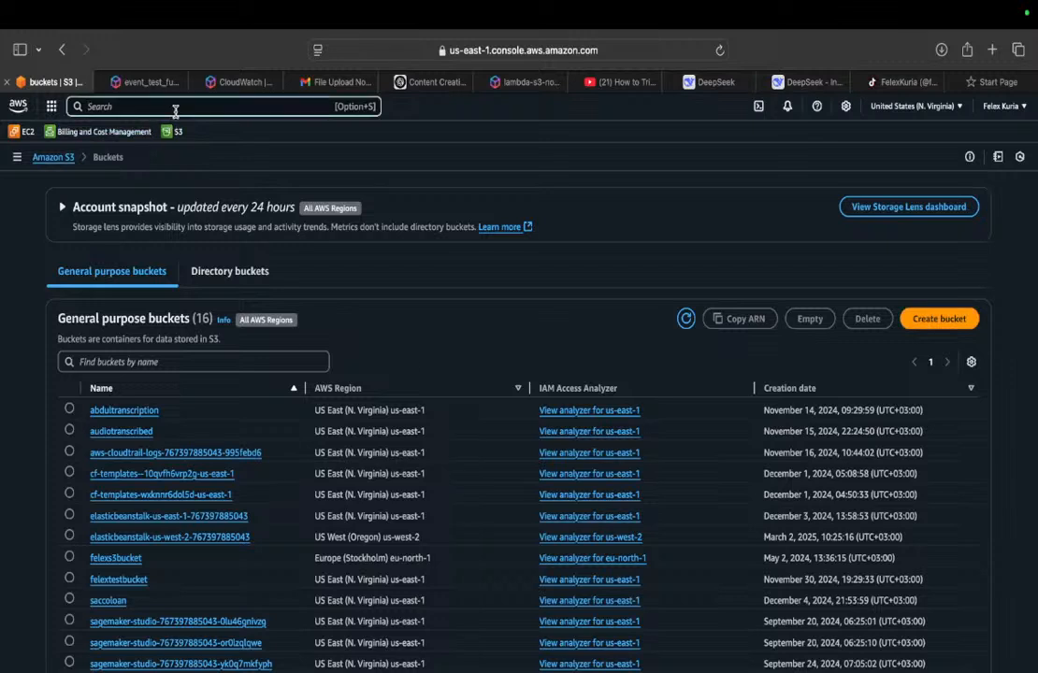
text(s3)
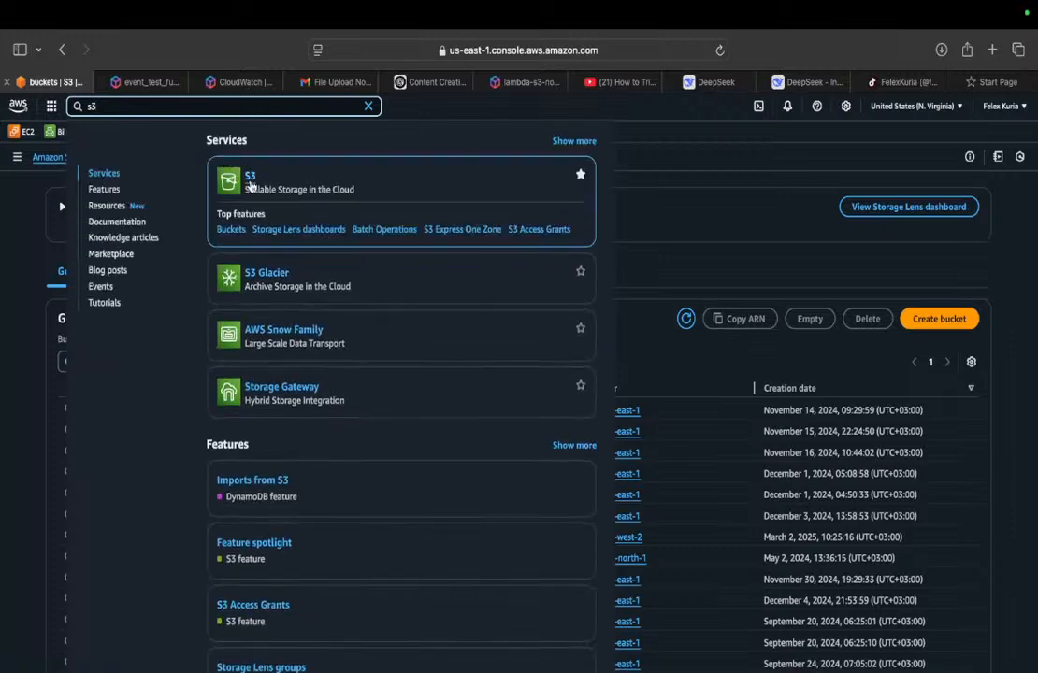
click(245, 179)
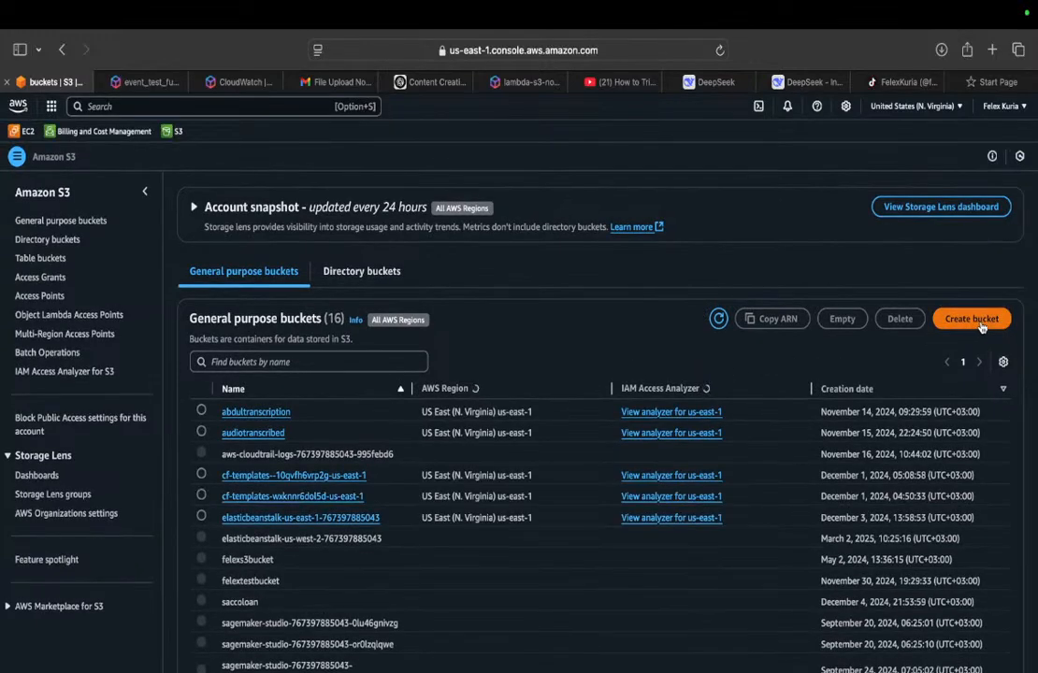
Step: Try to create a general purpose bucket named lamba_trigger_s3 with the default settings
click(971, 323)
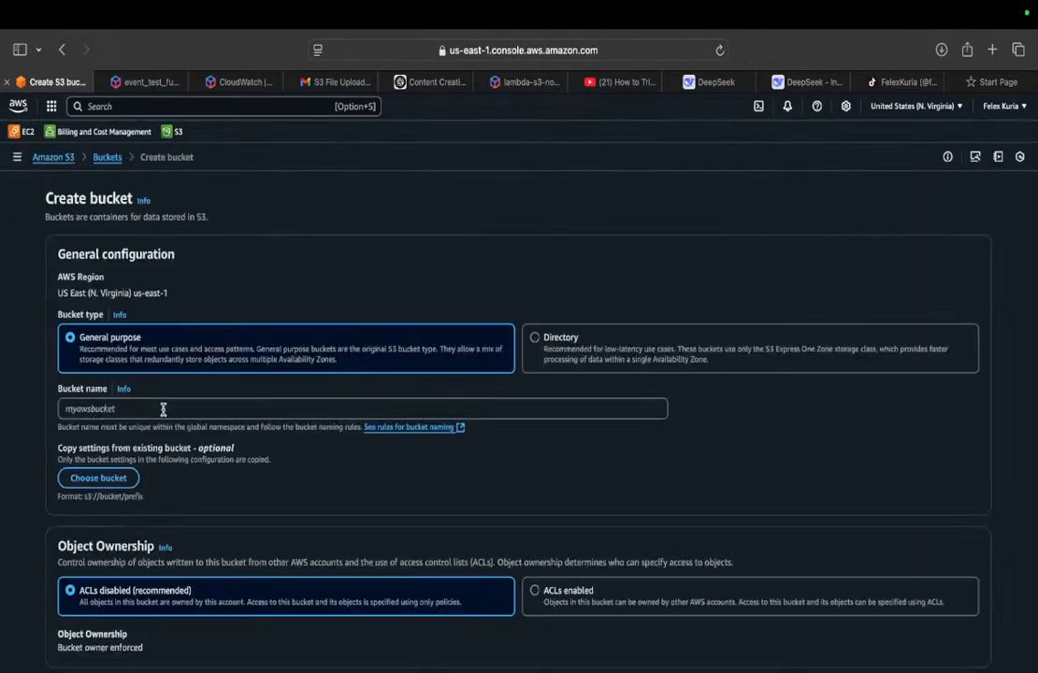
click(163, 409)
text(N)
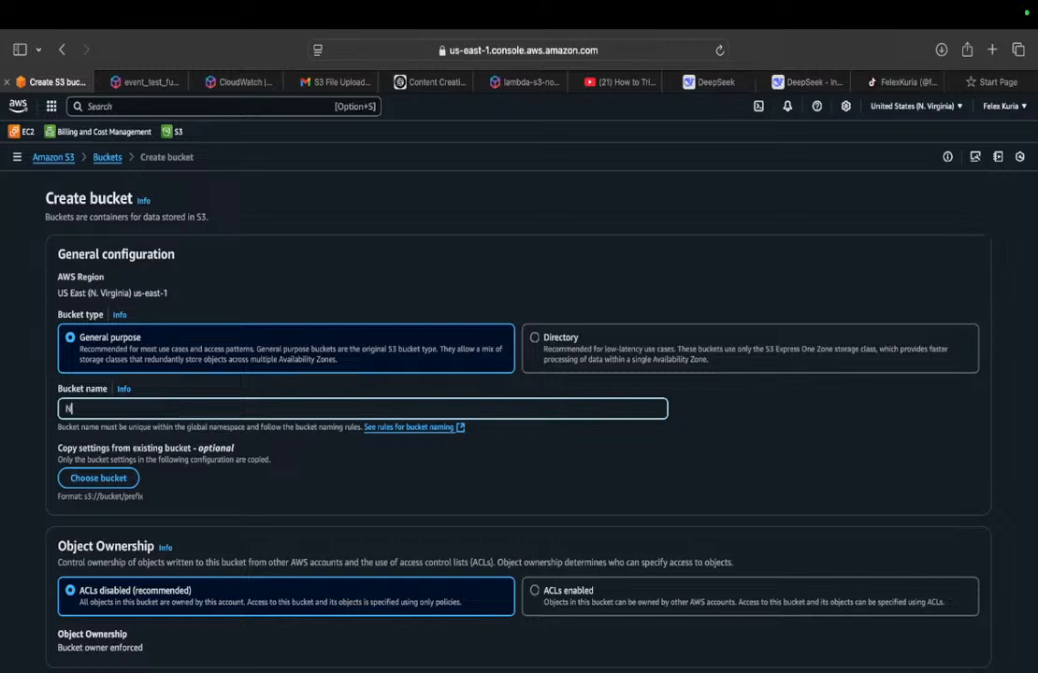
key(BackSpace)
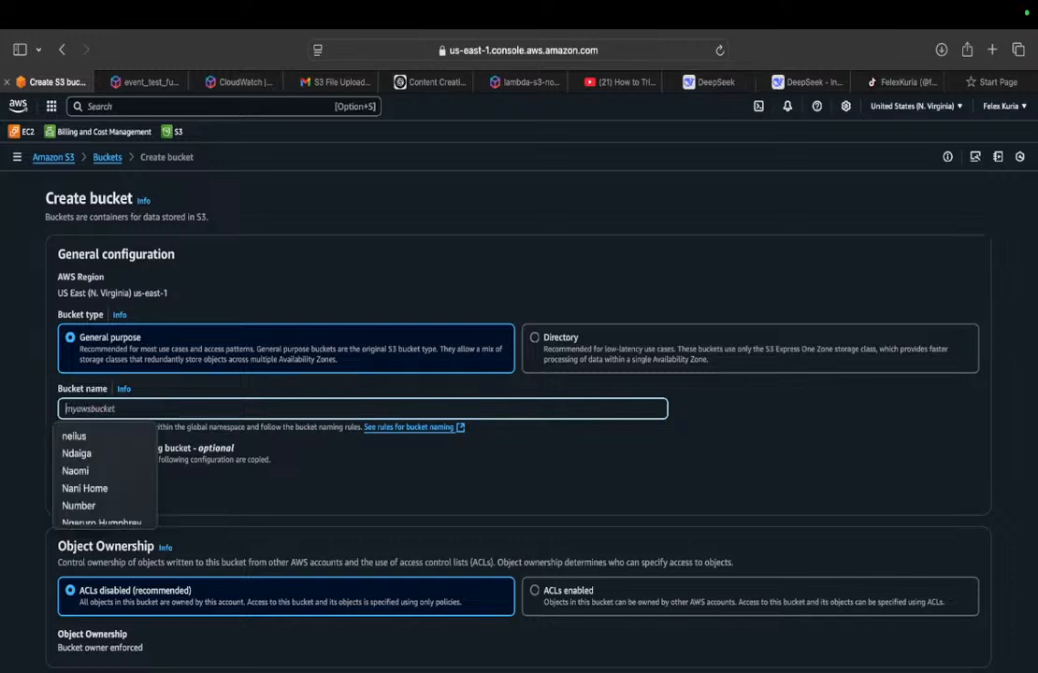
text(lamba_)
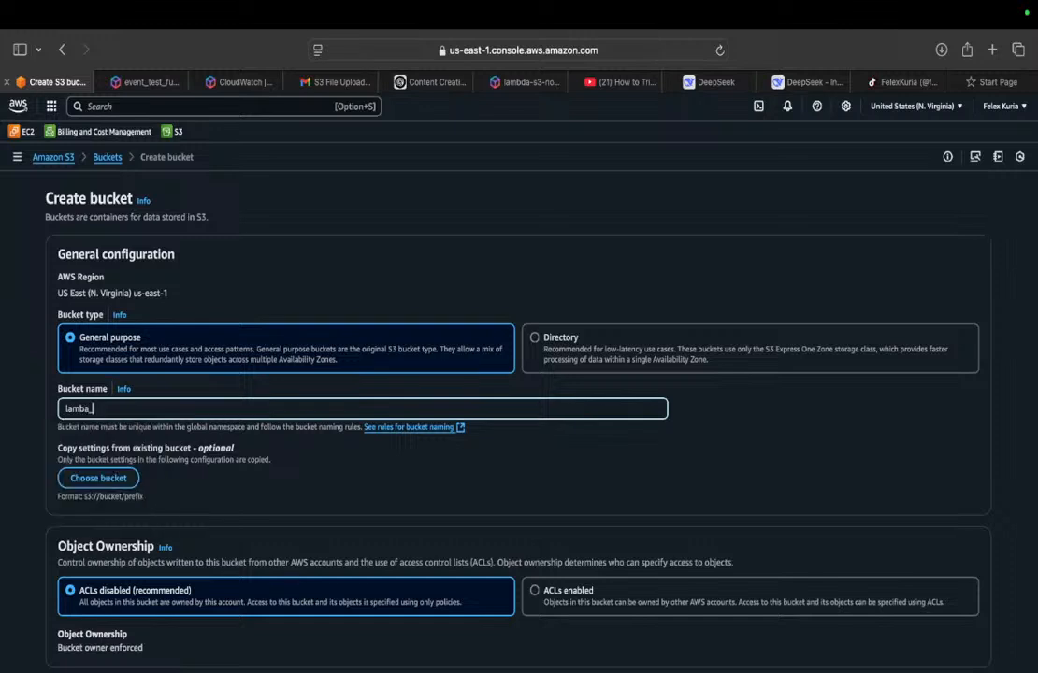
text(trigger_s3)
scroll(802, 447, down, 5)
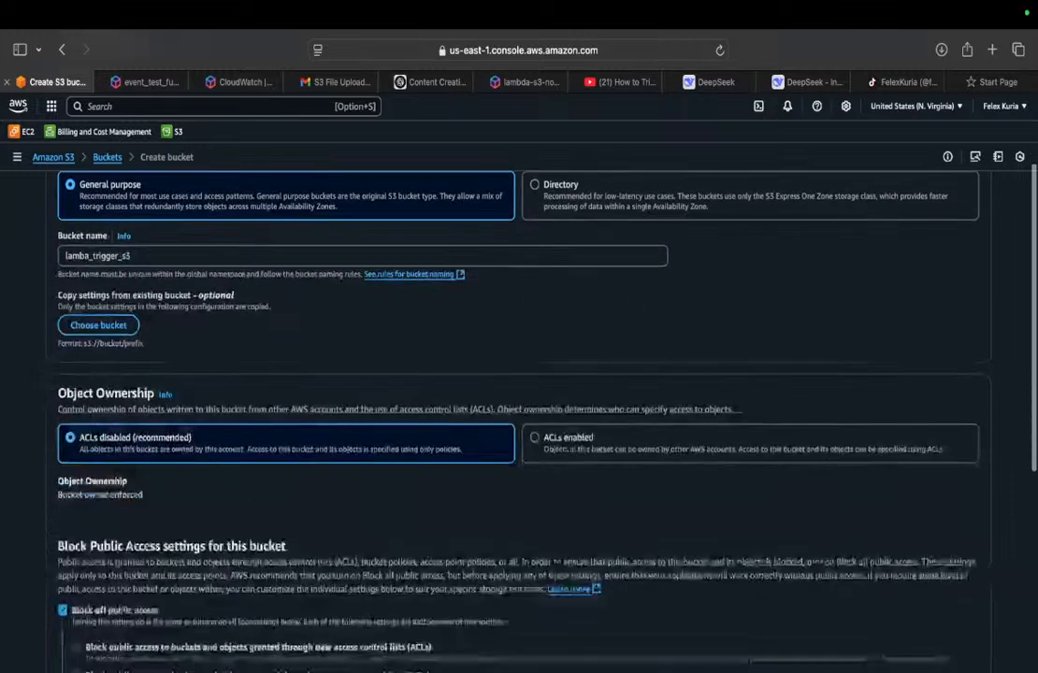
scroll(519, 420, down, 3)
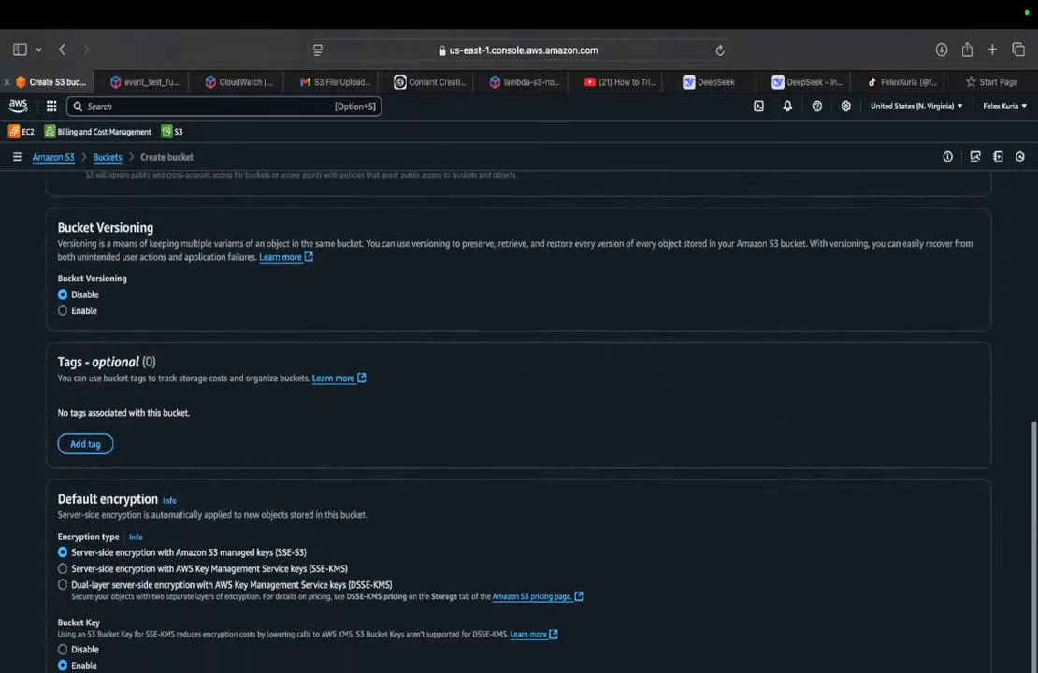
scroll(519, 421, down, 2)
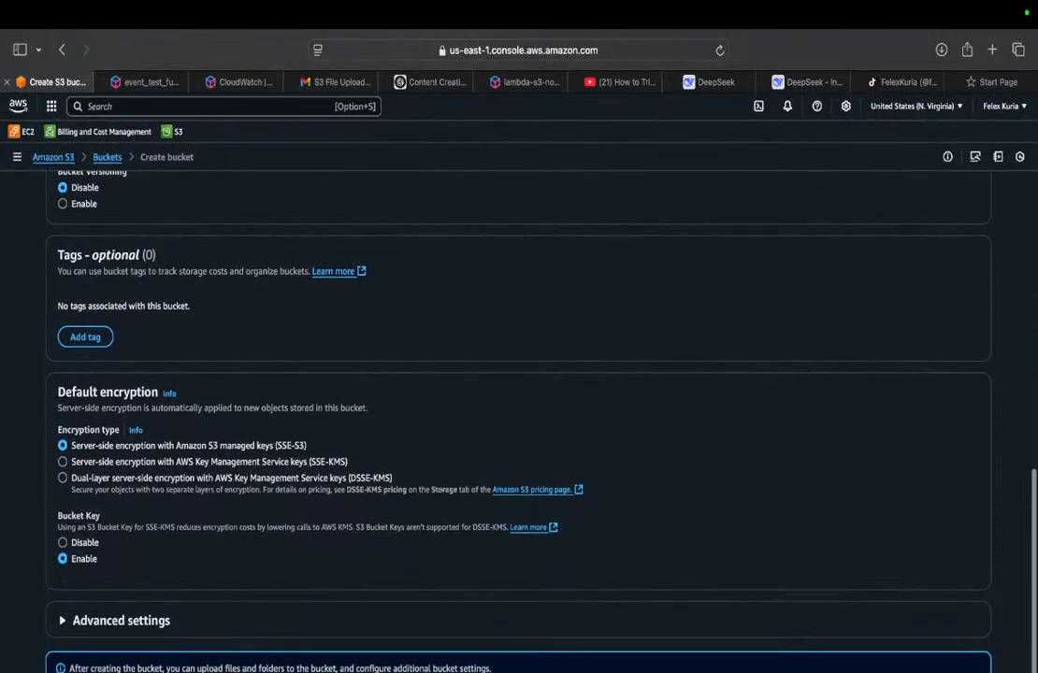
scroll(519, 421, up, 1)
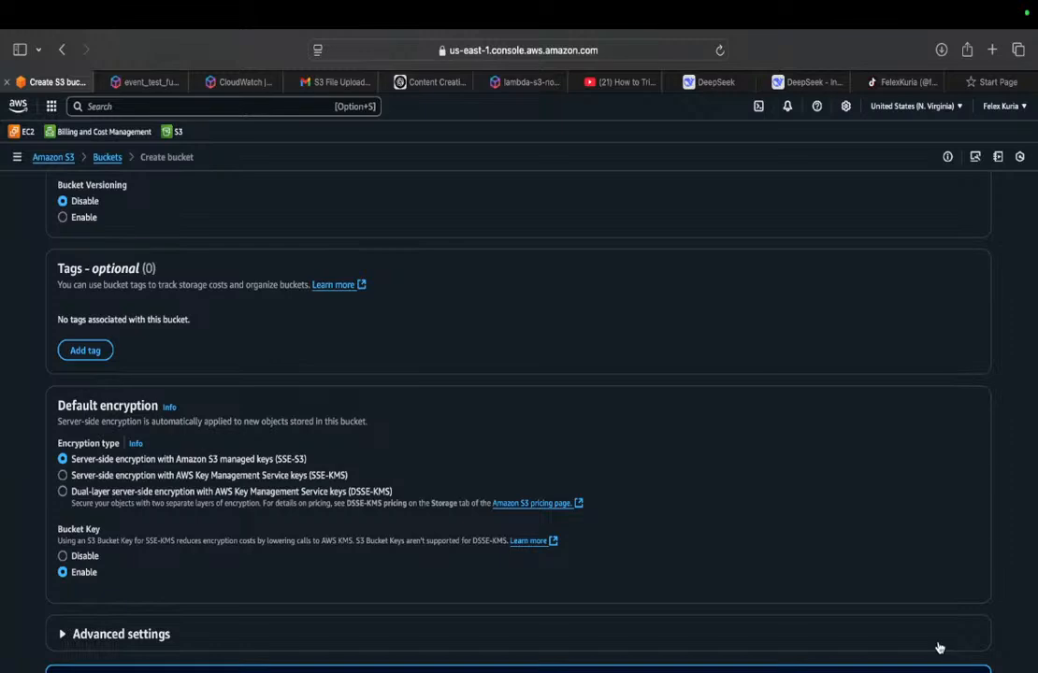
scroll(931, 597, up, 15)
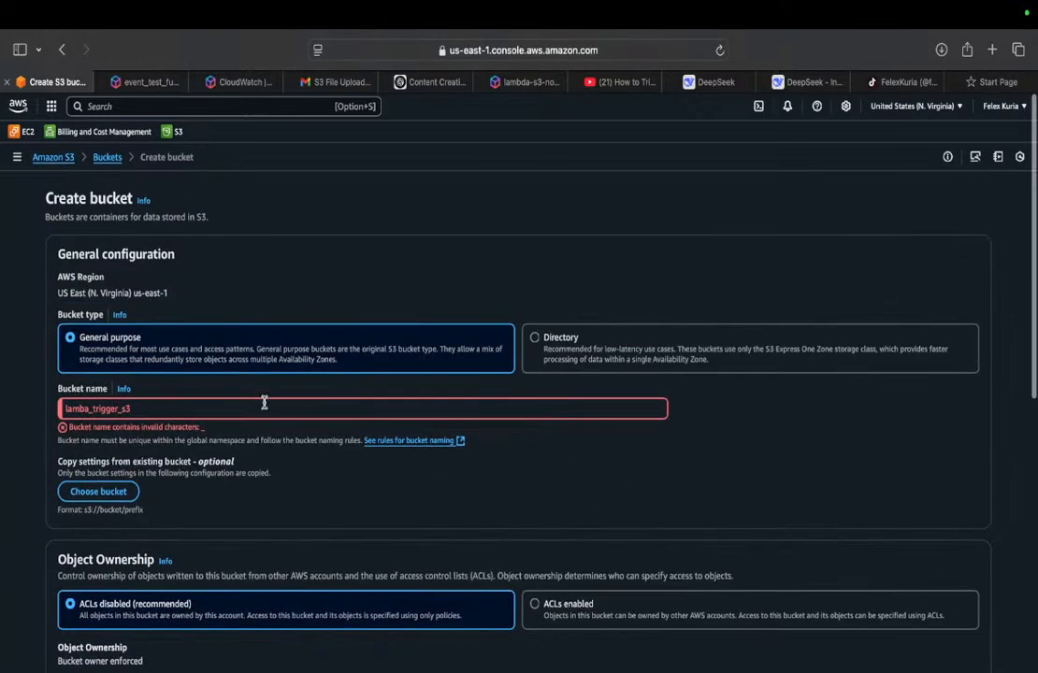
Step: Correct the bucket name to lambatriggers3 by removing the underscores and create the bucket
click(121, 409)
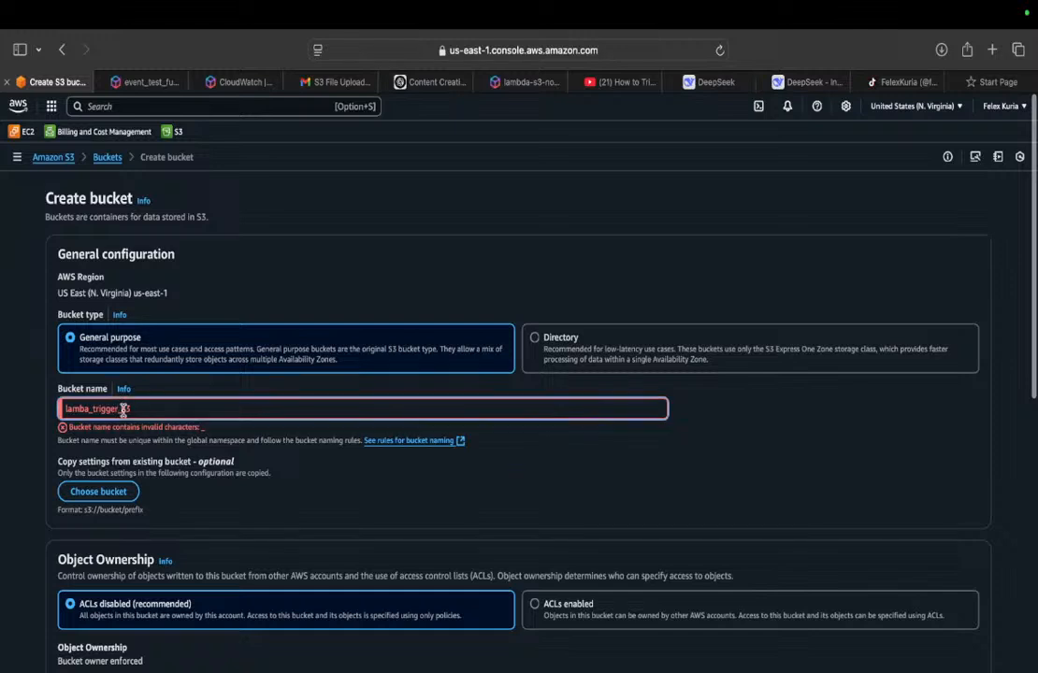
key(BackSpace)
key(Left)
key(Left)
key(Left)
key(Left)
key(Left)
key(Left)
key(Left)
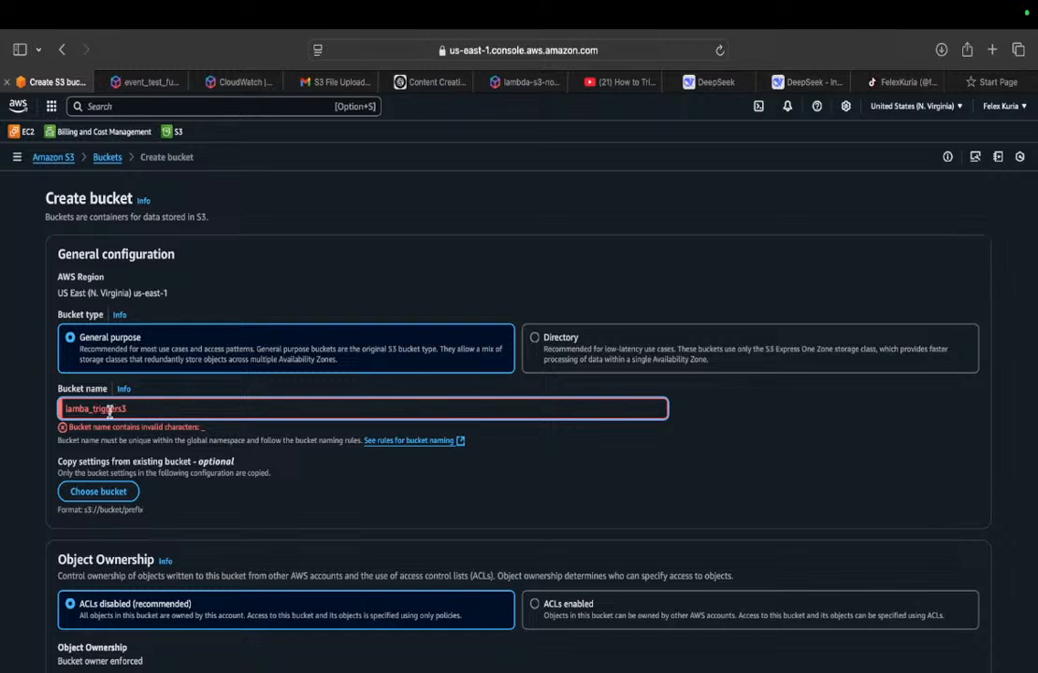
key(BackSpace)
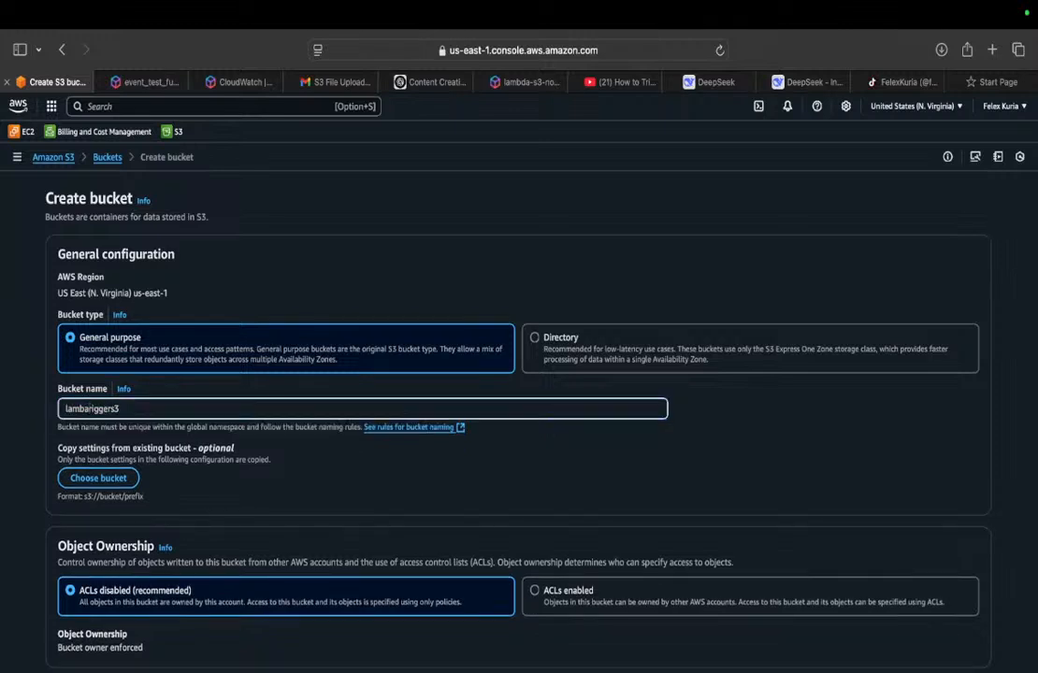
text(t)
scroll(965, 459, down, 15)
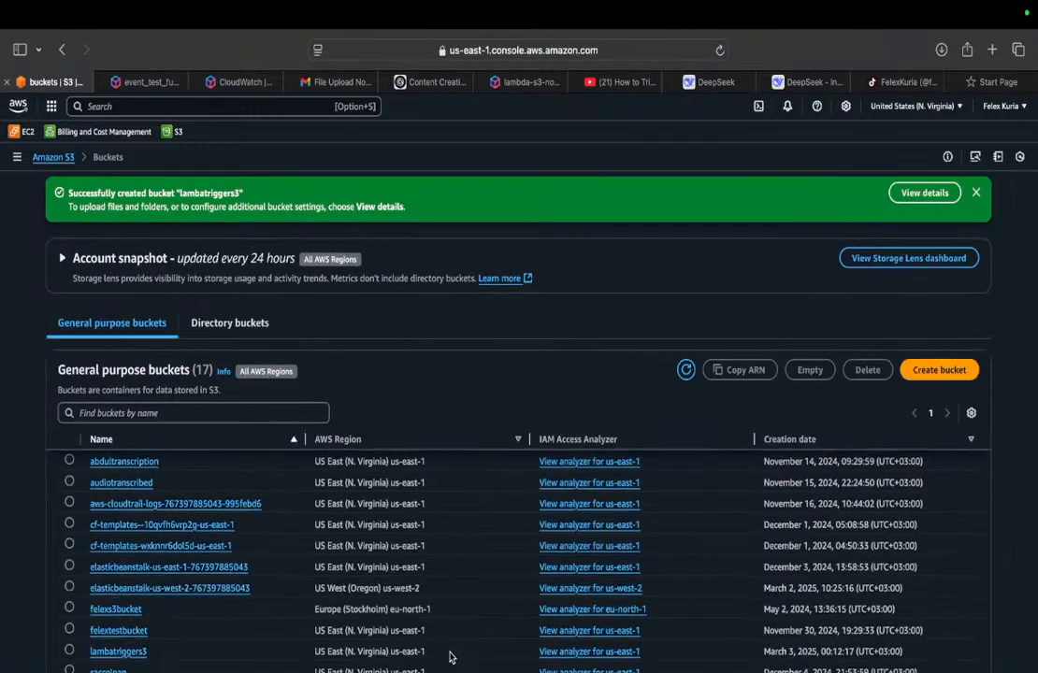
Step: Open the lambatriggers3 bucket, dismiss its error banner and refresh the object list
click(116, 651)
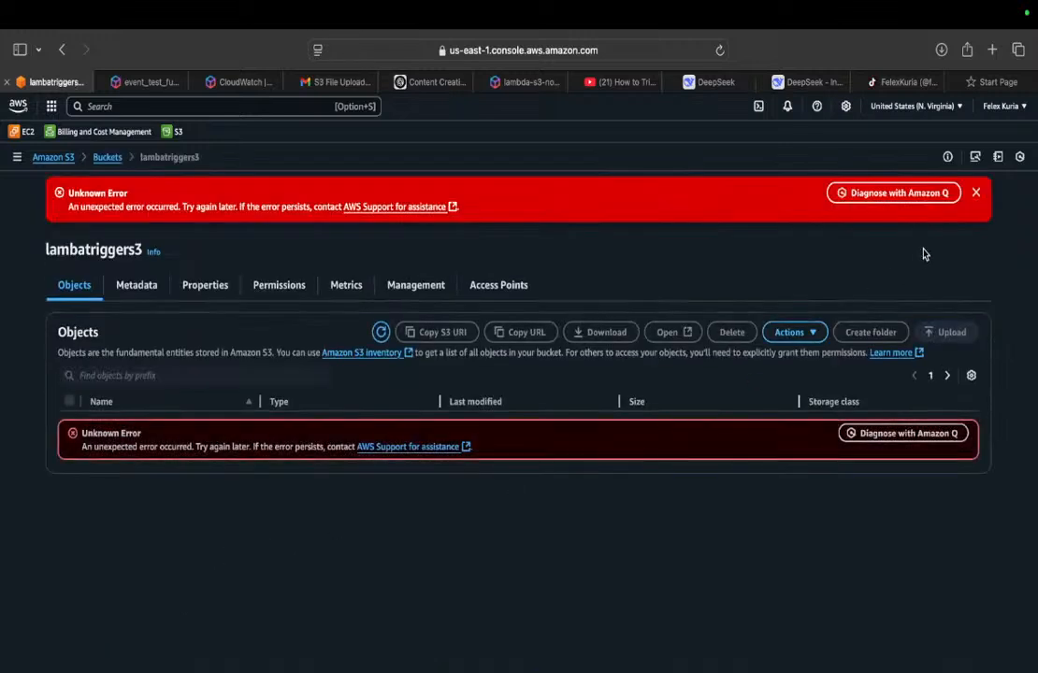
click(975, 194)
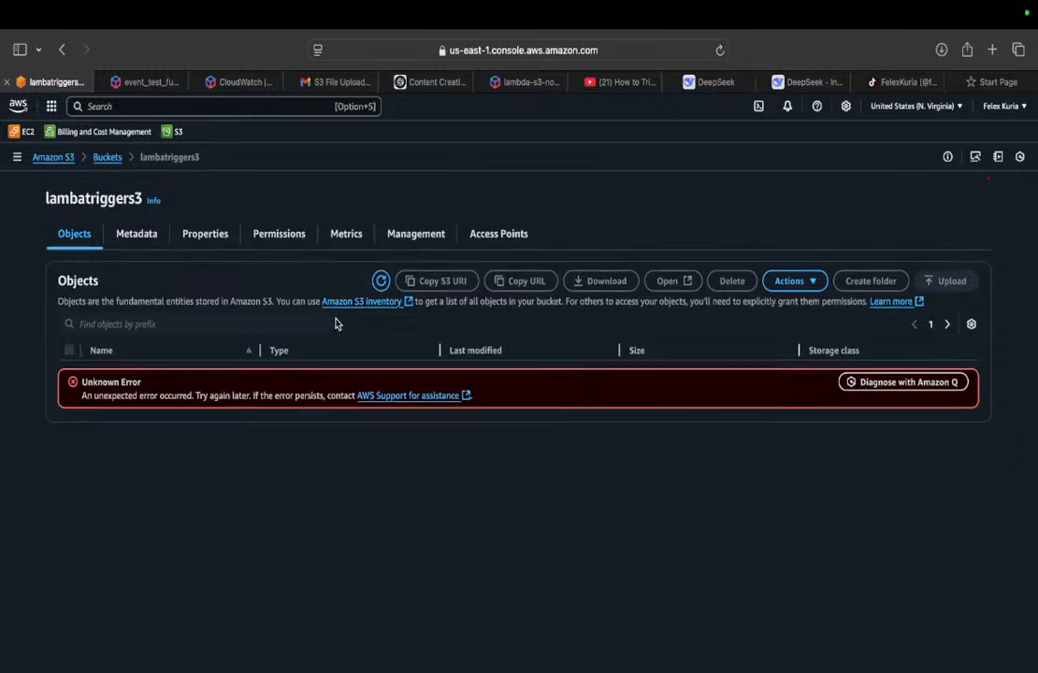
click(379, 282)
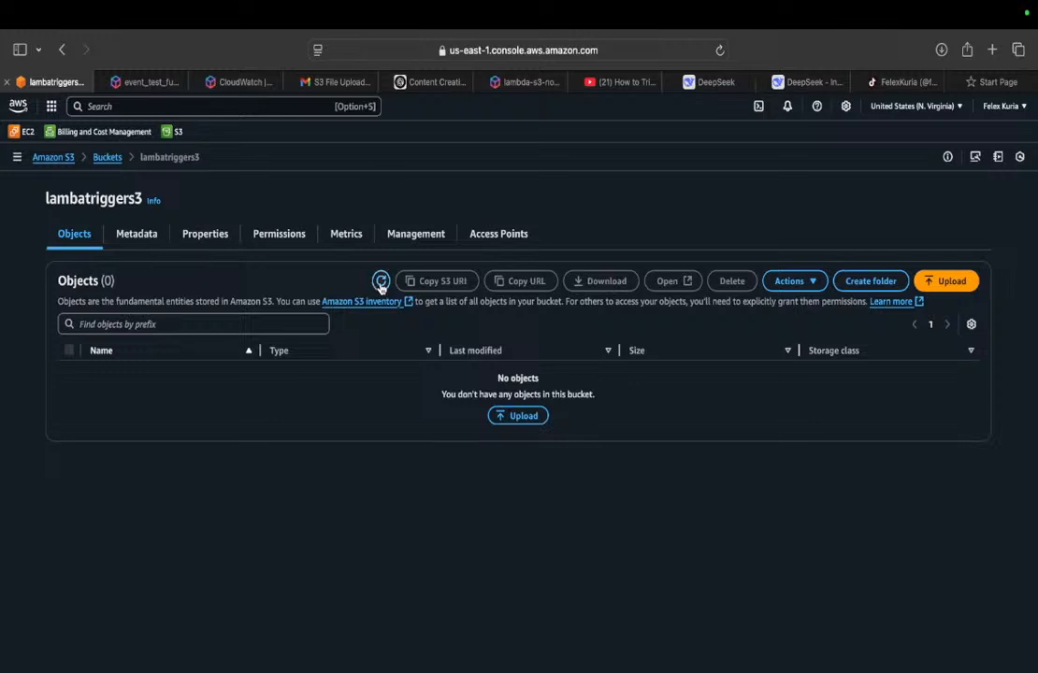
click(381, 282)
Step: Start a new event notification from the bucket's properties and name it S3TriggerName
click(208, 235)
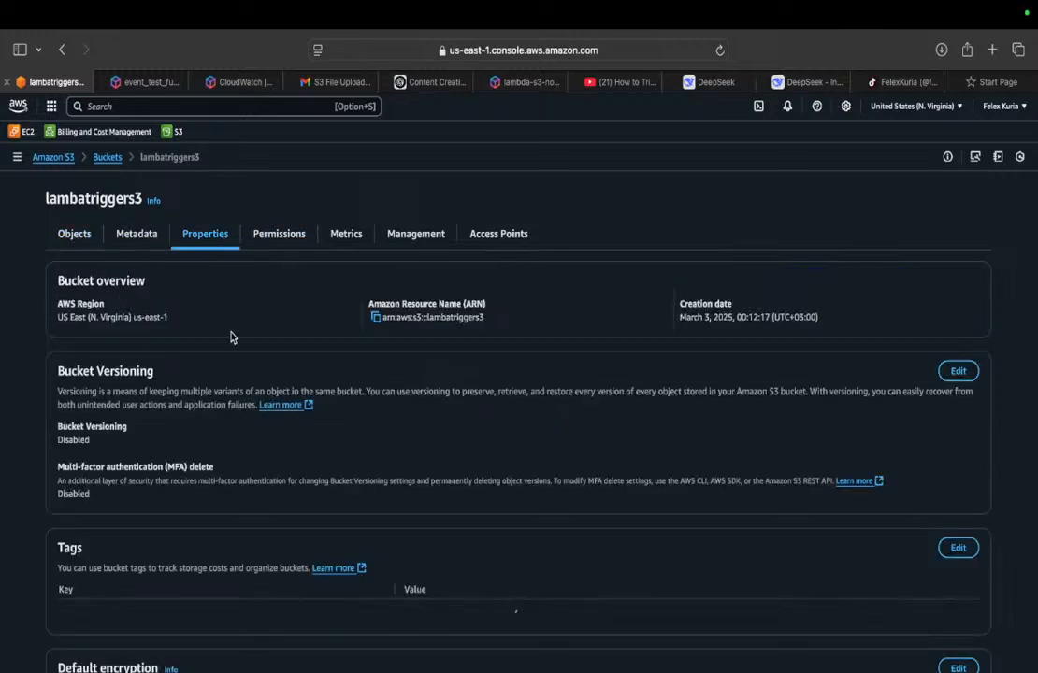
click(137, 234)
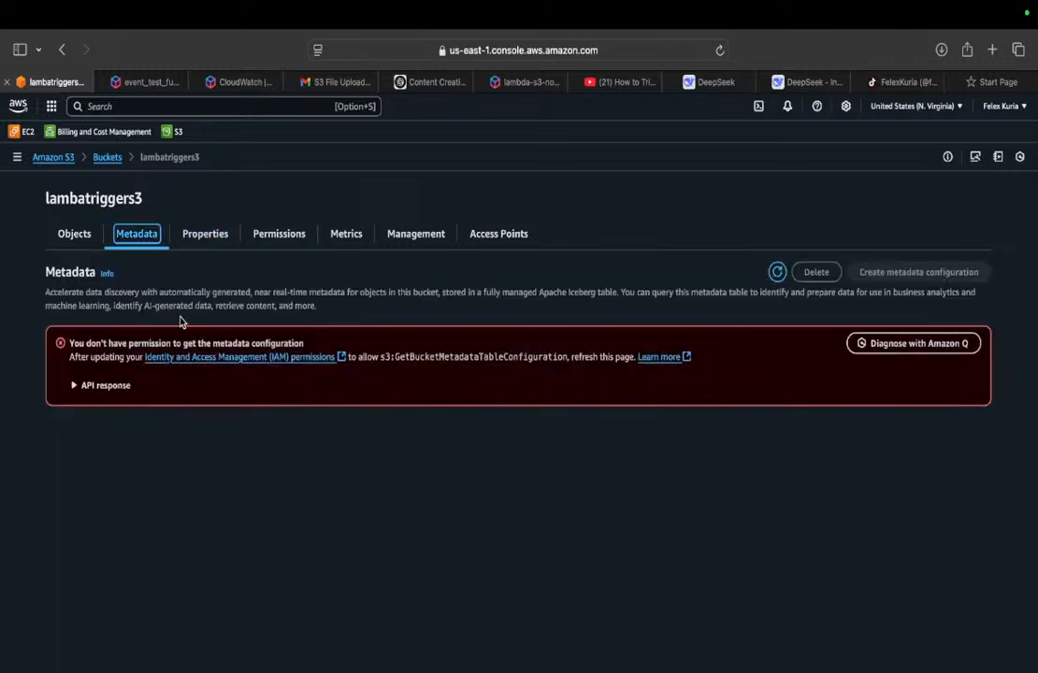
click(194, 232)
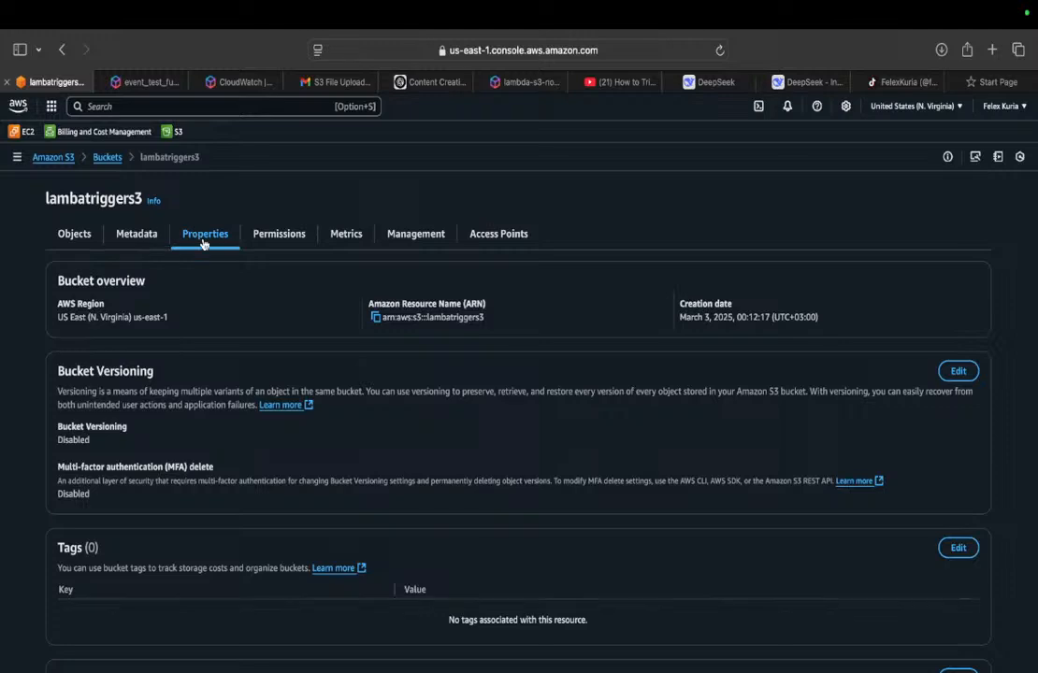
scroll(230, 291, down, 10)
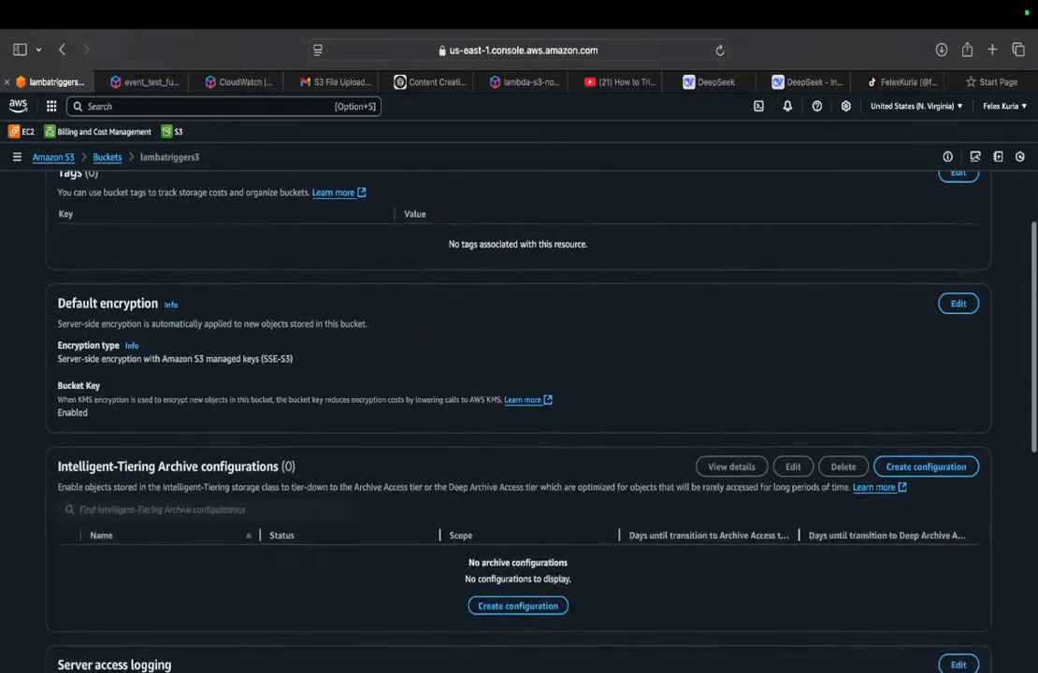
scroll(280, 290, down, 2)
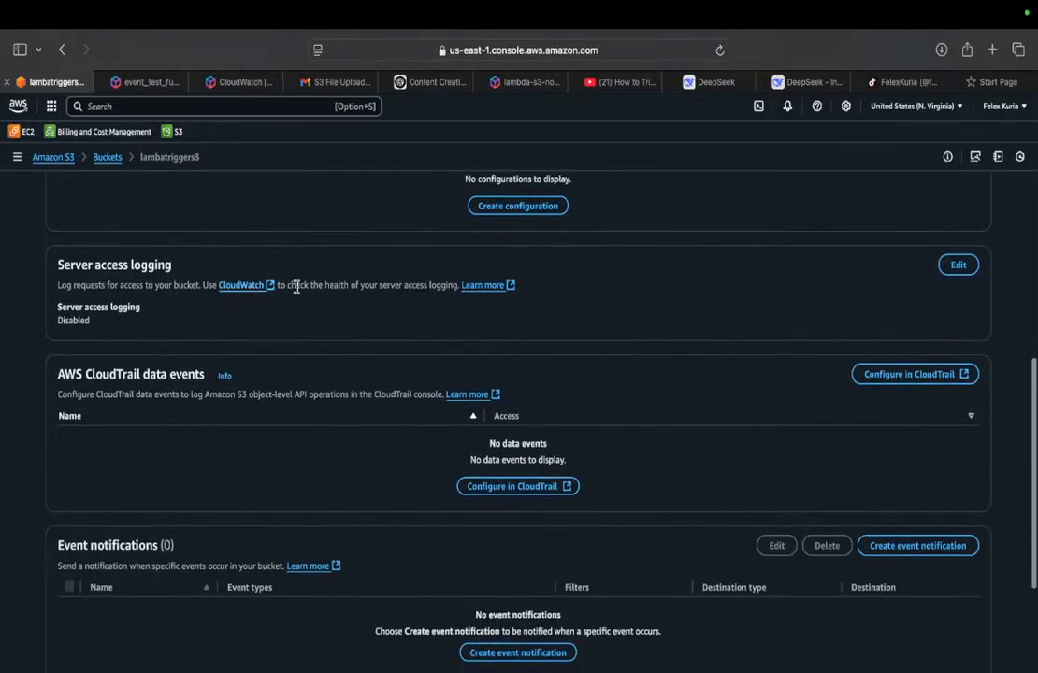
scroll(342, 288, down, 5)
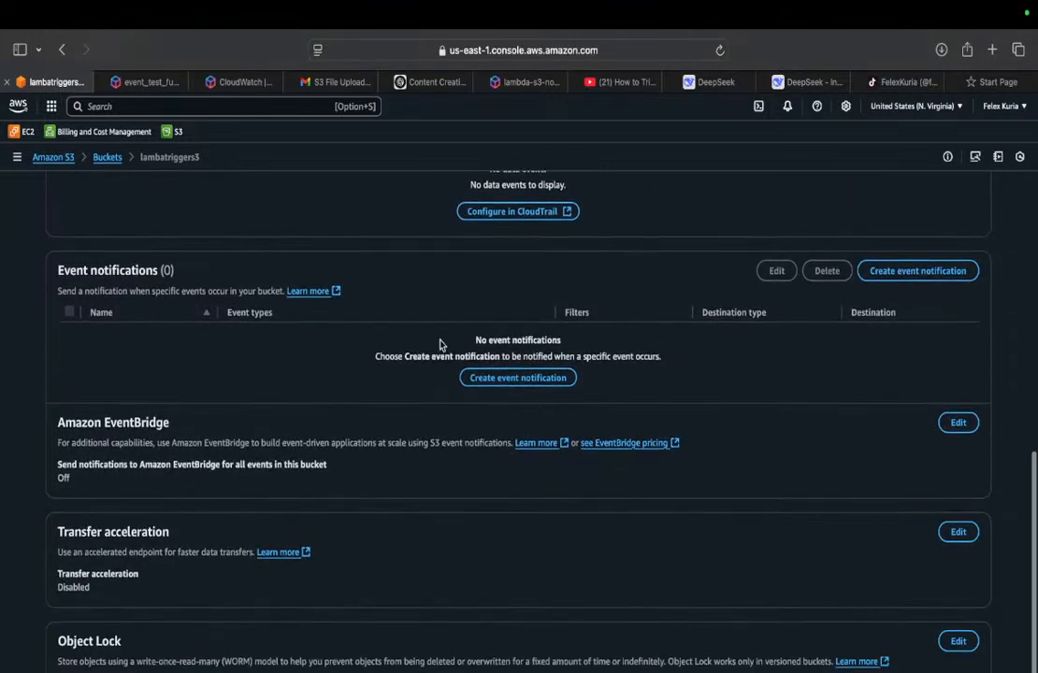
click(498, 379)
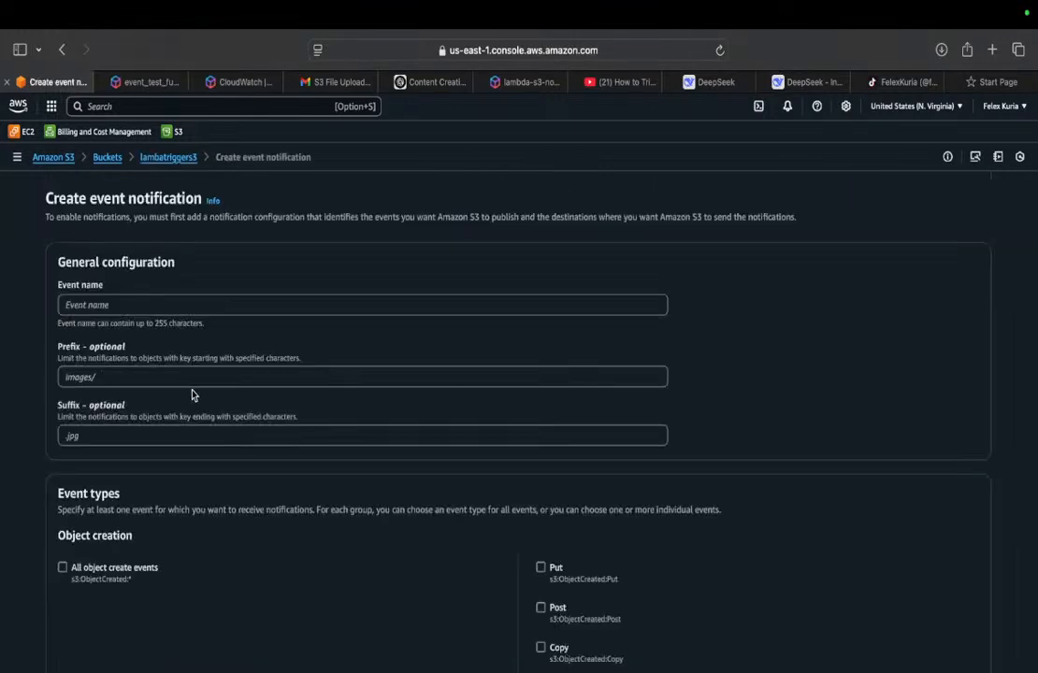
click(260, 300)
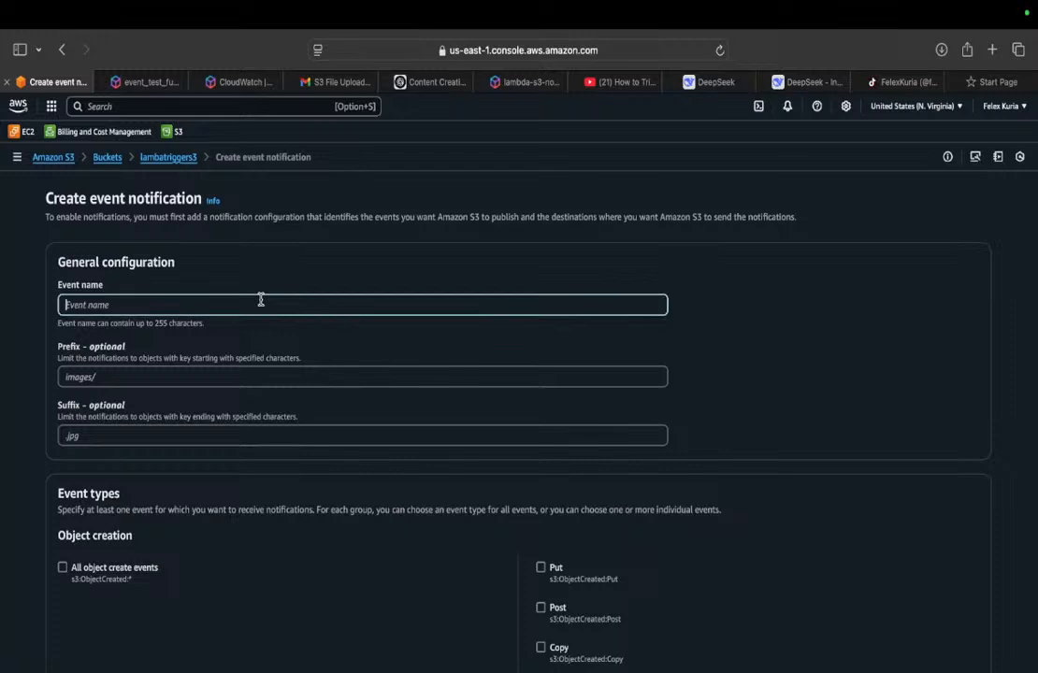
text(S3TriggerName)
Step: Set the notification's object creation event type to Put only, leaving all object create events unselected
click(62, 568)
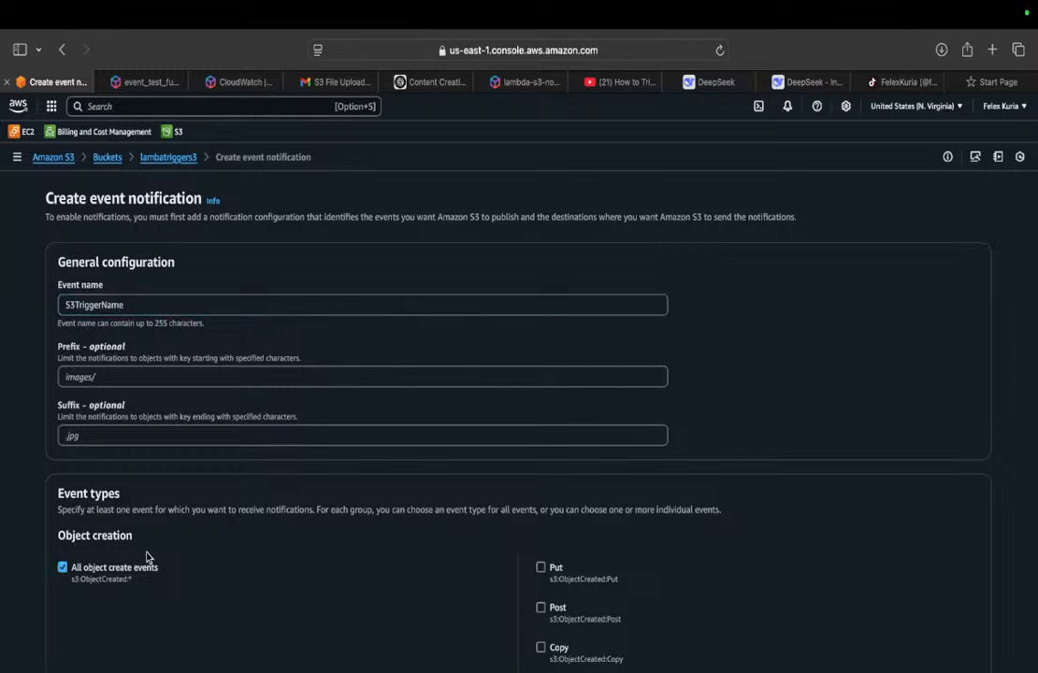
click(543, 569)
scroll(631, 549, down, 15)
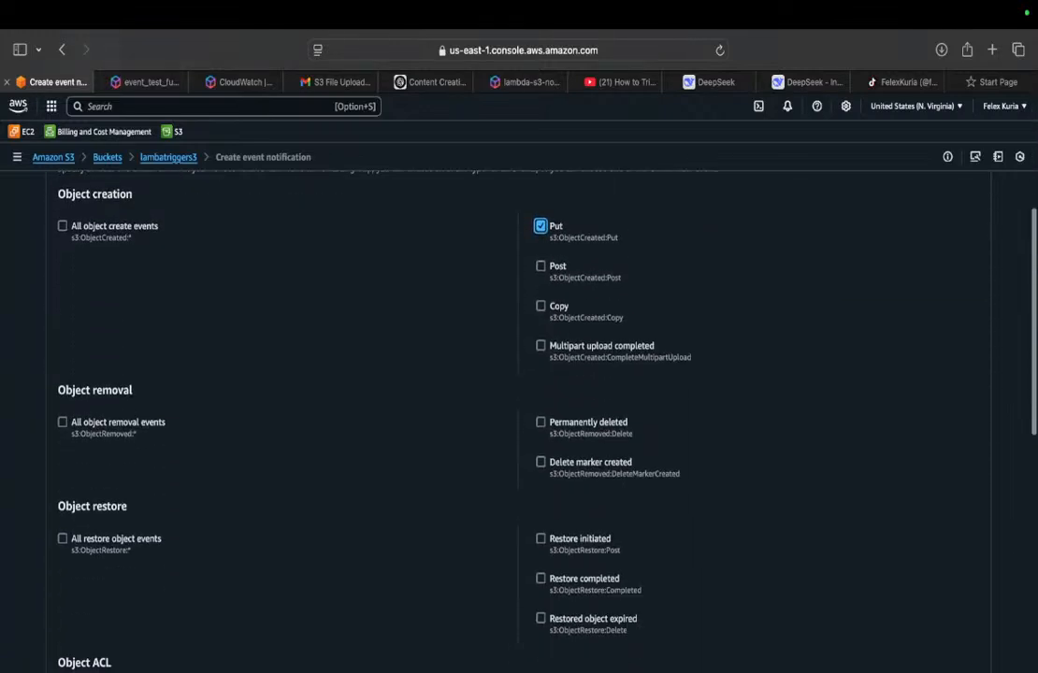
scroll(519, 421, down, 10)
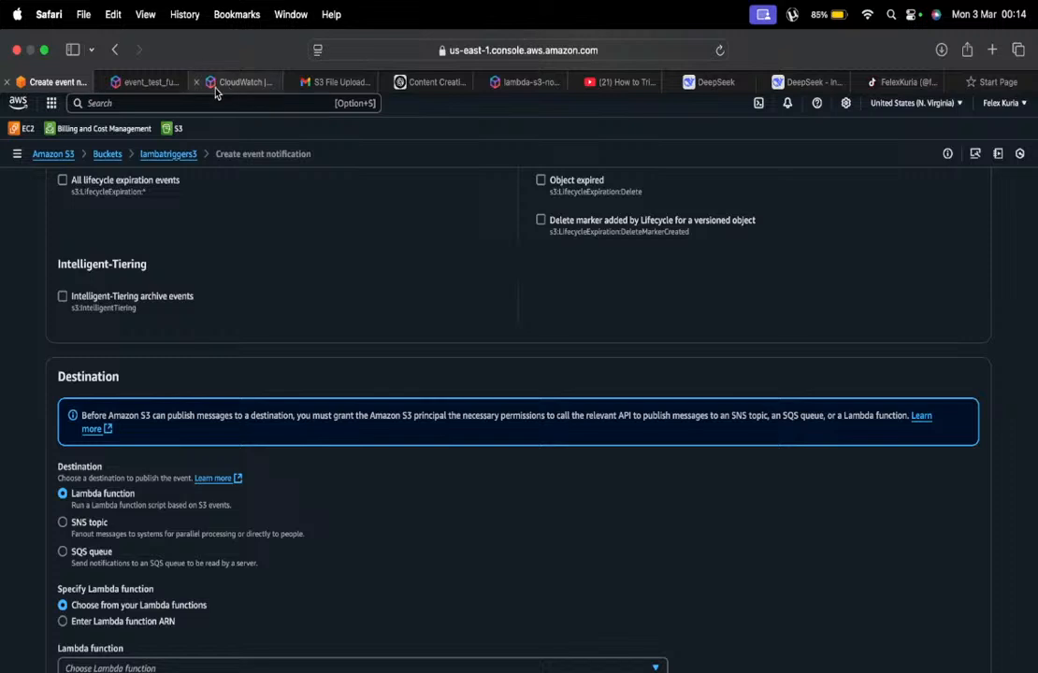
Step: Go to the Lambda service in the tab showing event_test_function and start creating a new function
click(159, 84)
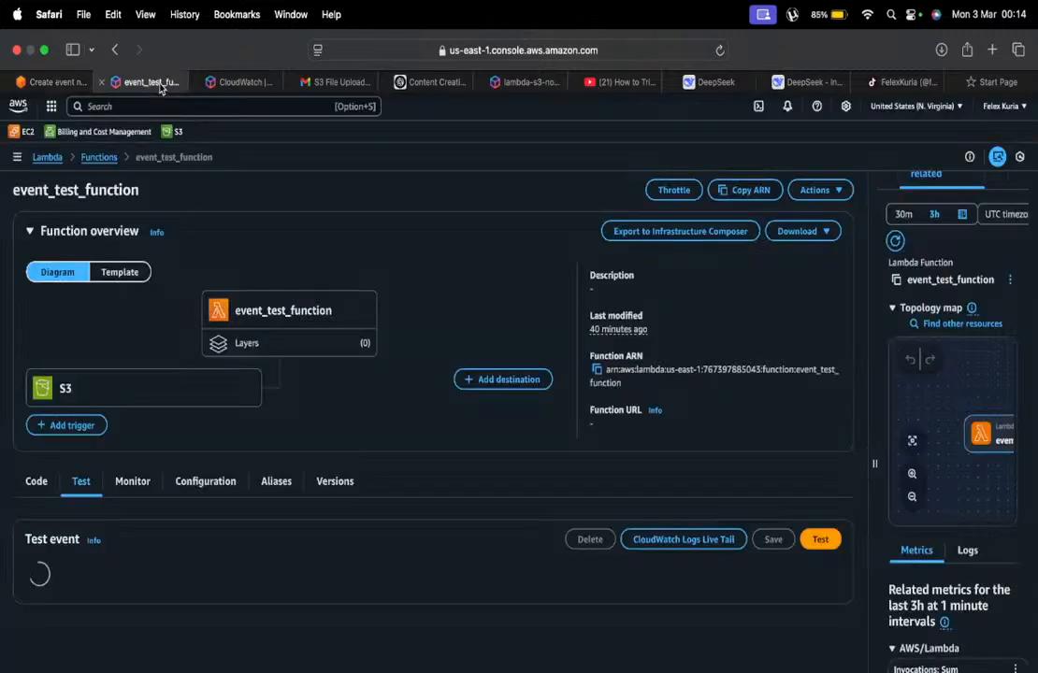
click(101, 106)
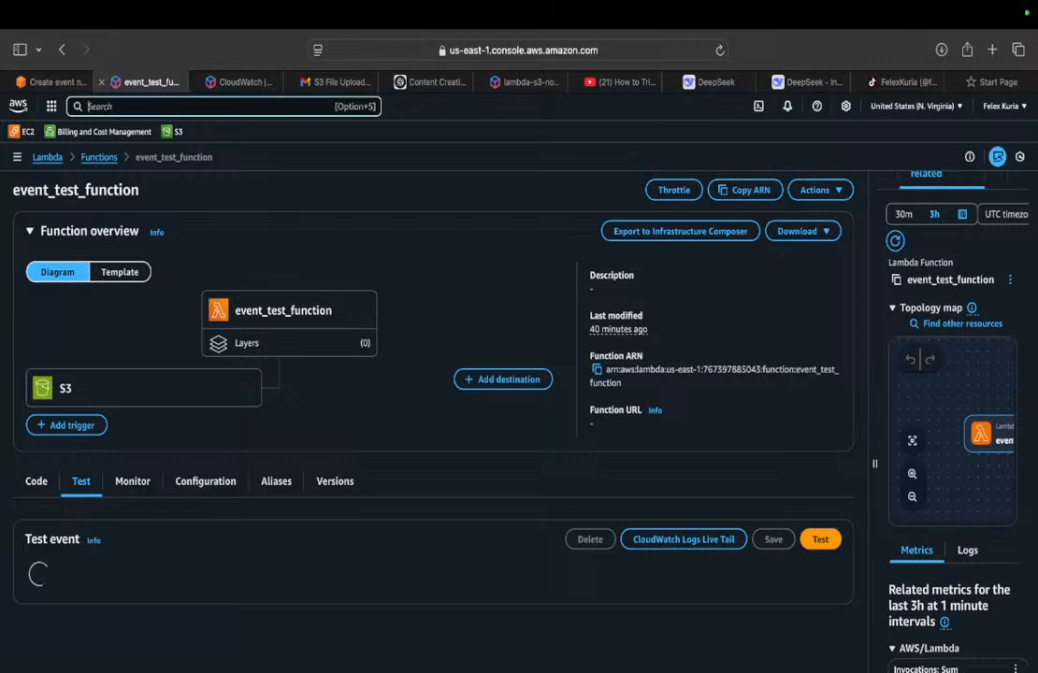
text(lambda)
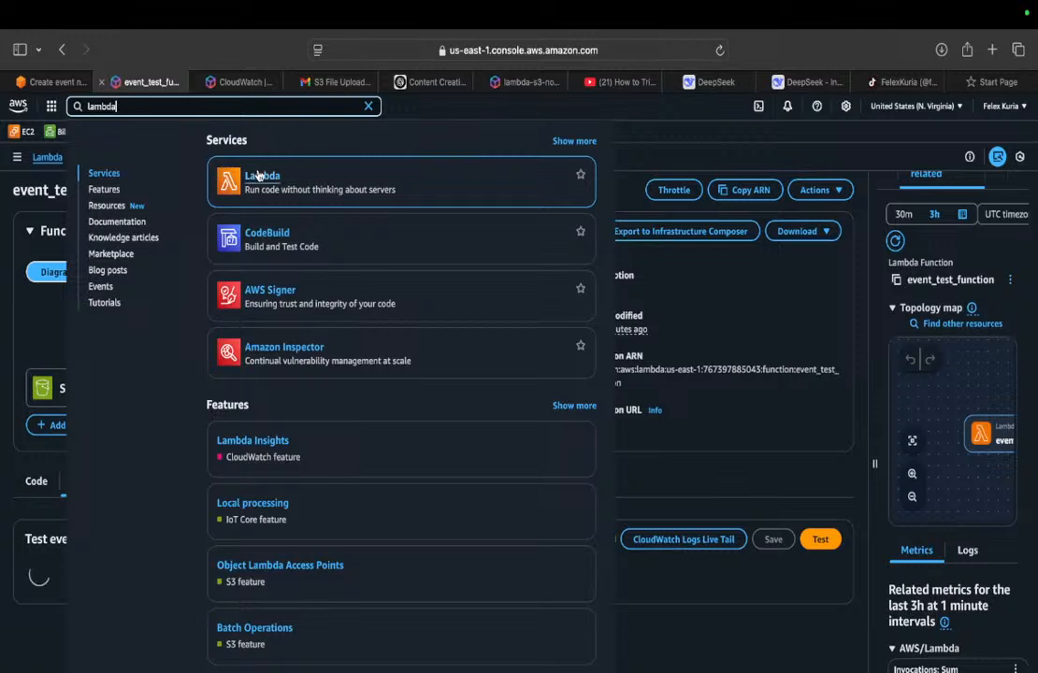
click(271, 176)
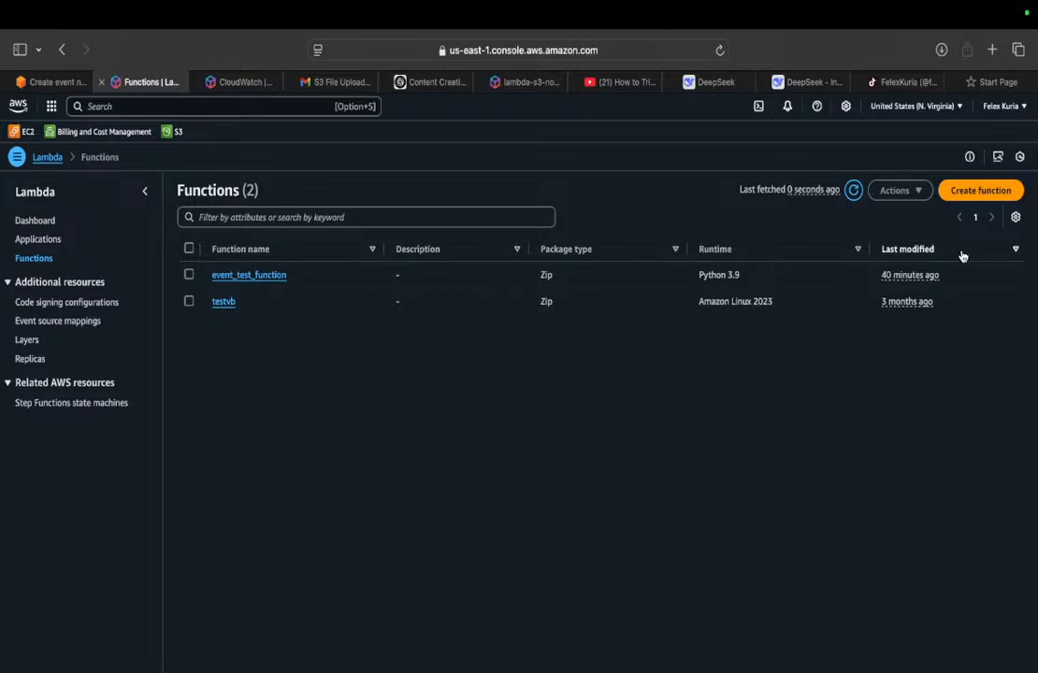
click(980, 190)
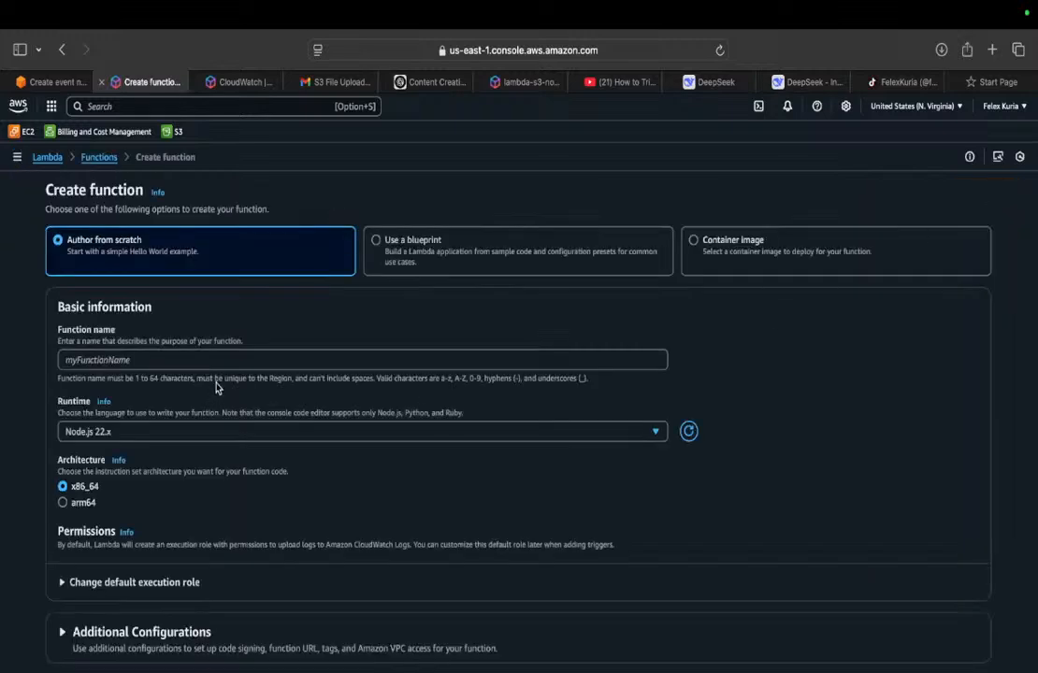
Step: Name the function s3LambdaFunction and set its runtime to Python 3.13
click(116, 365)
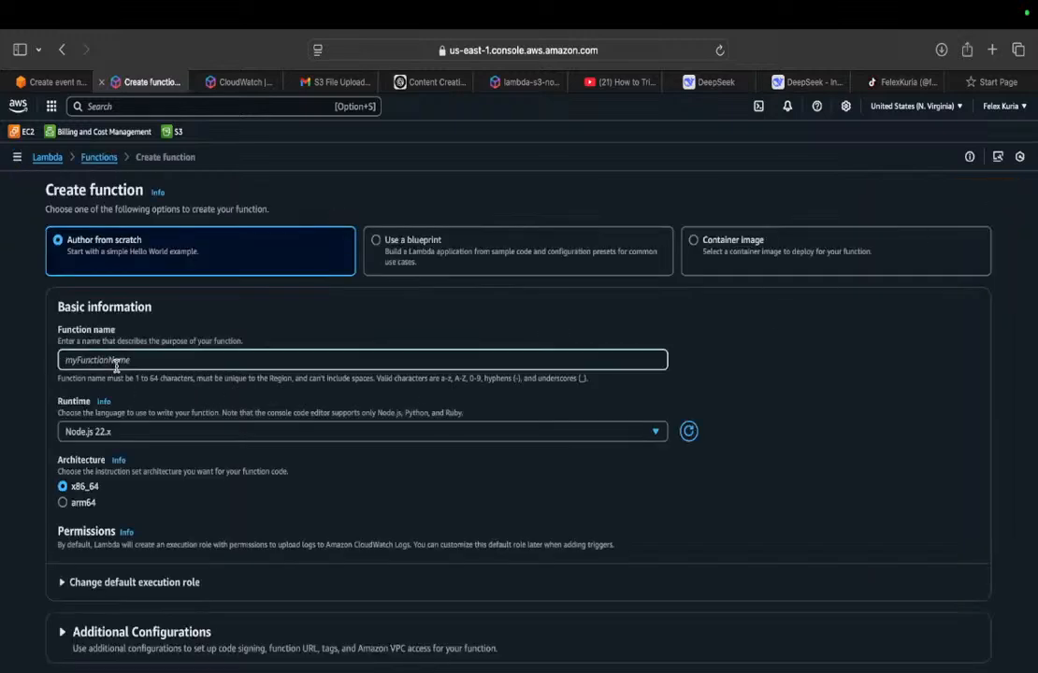
text(L)
key(BackSpace)
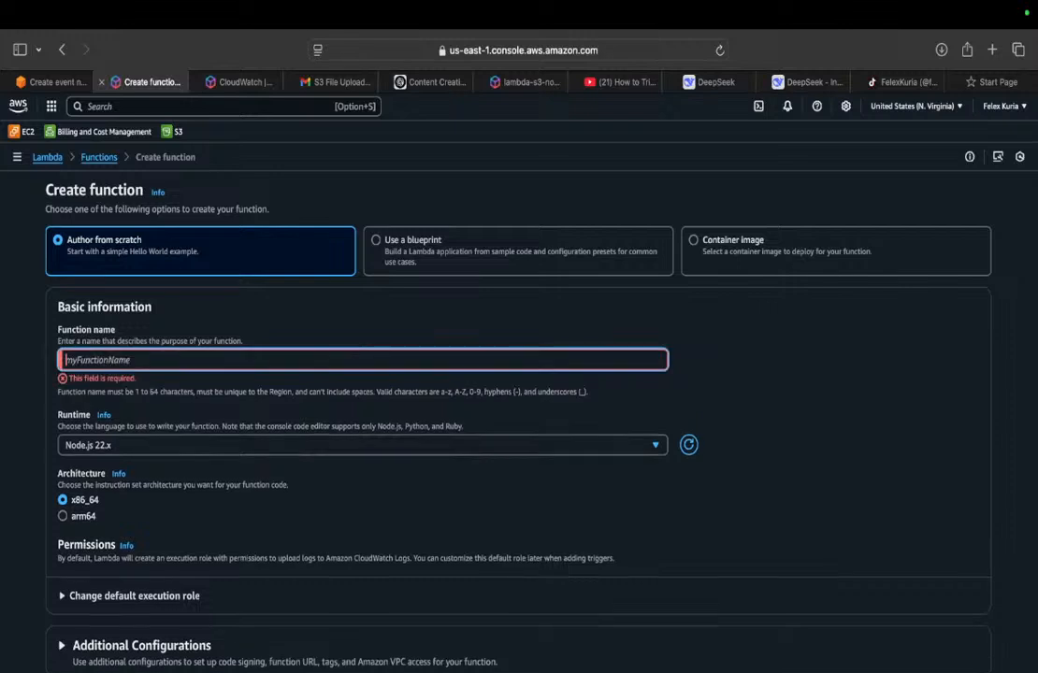
text(s3)
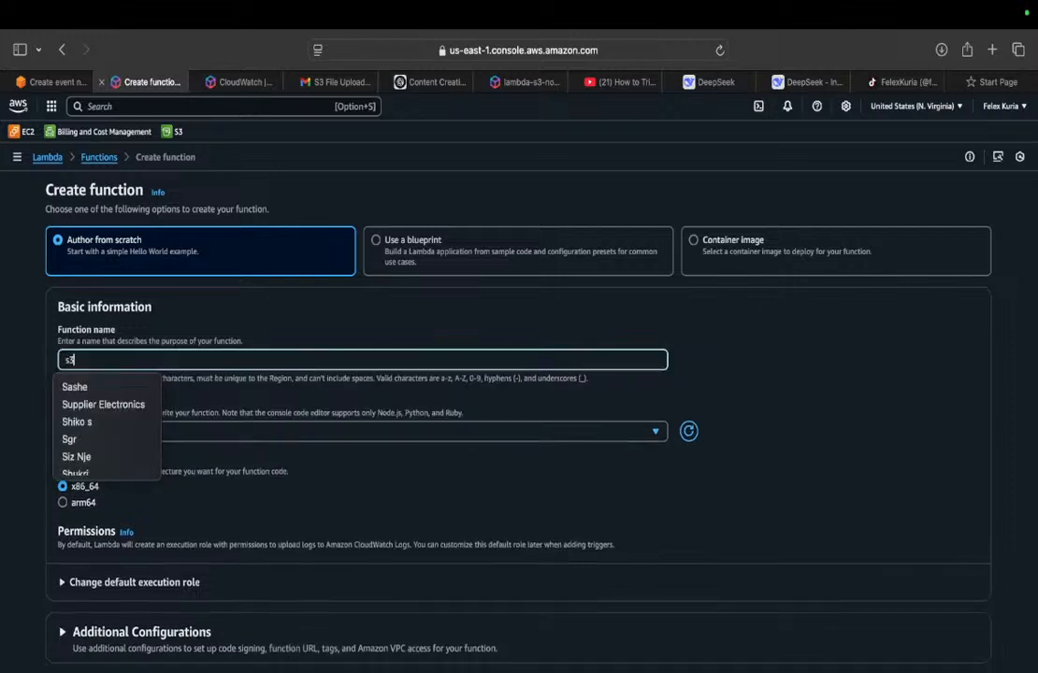
text(LambdaFu)
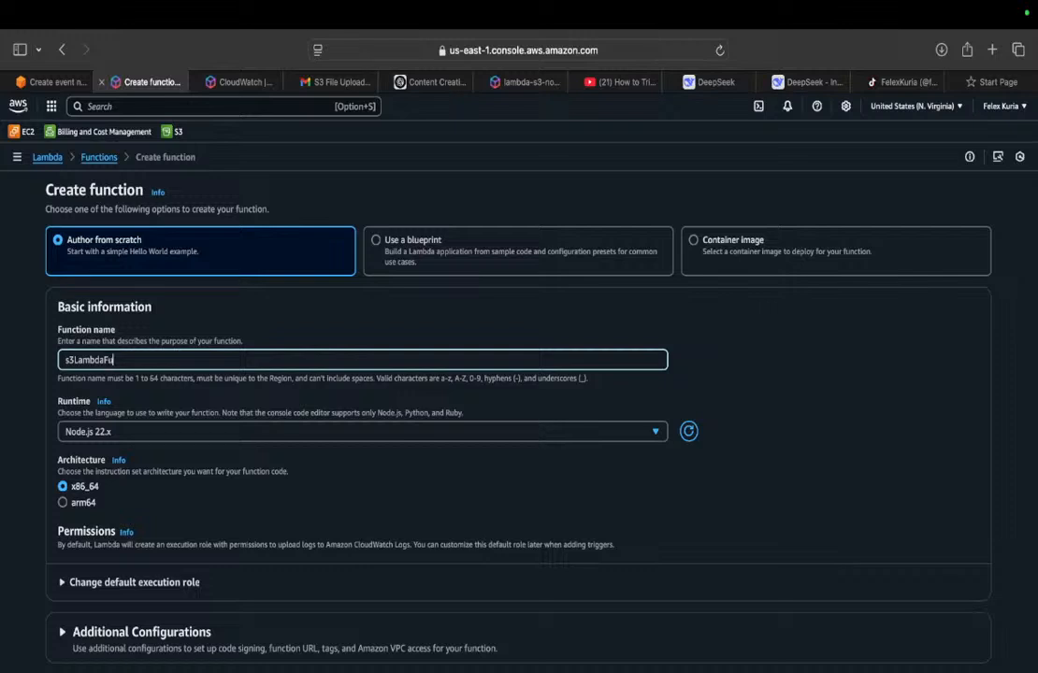
text(nction)
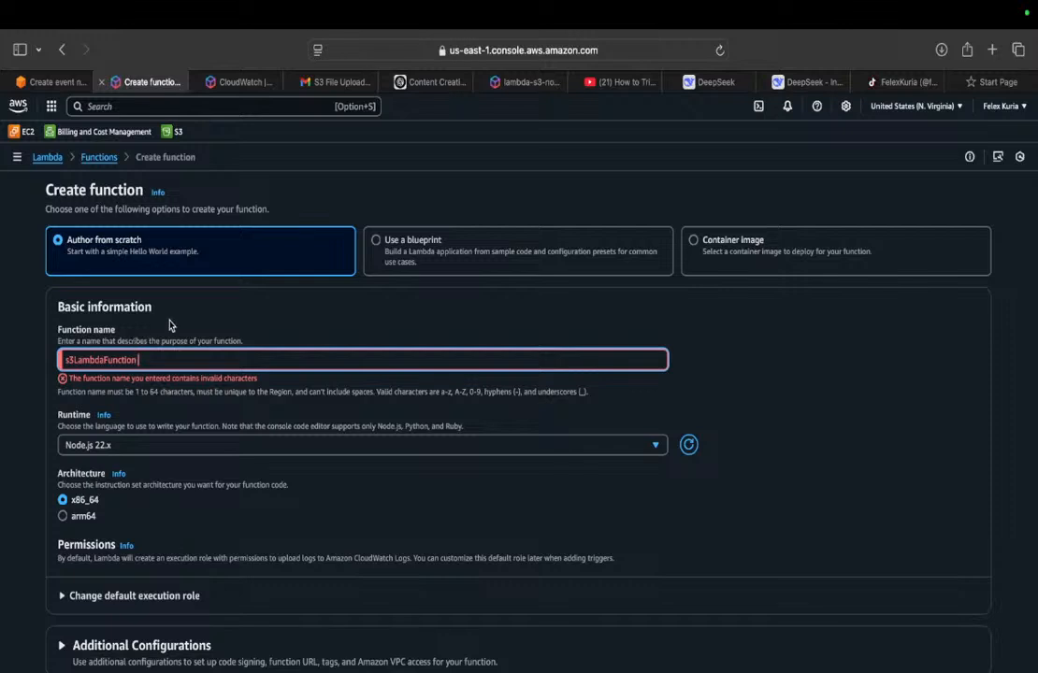
key(BackSpace)
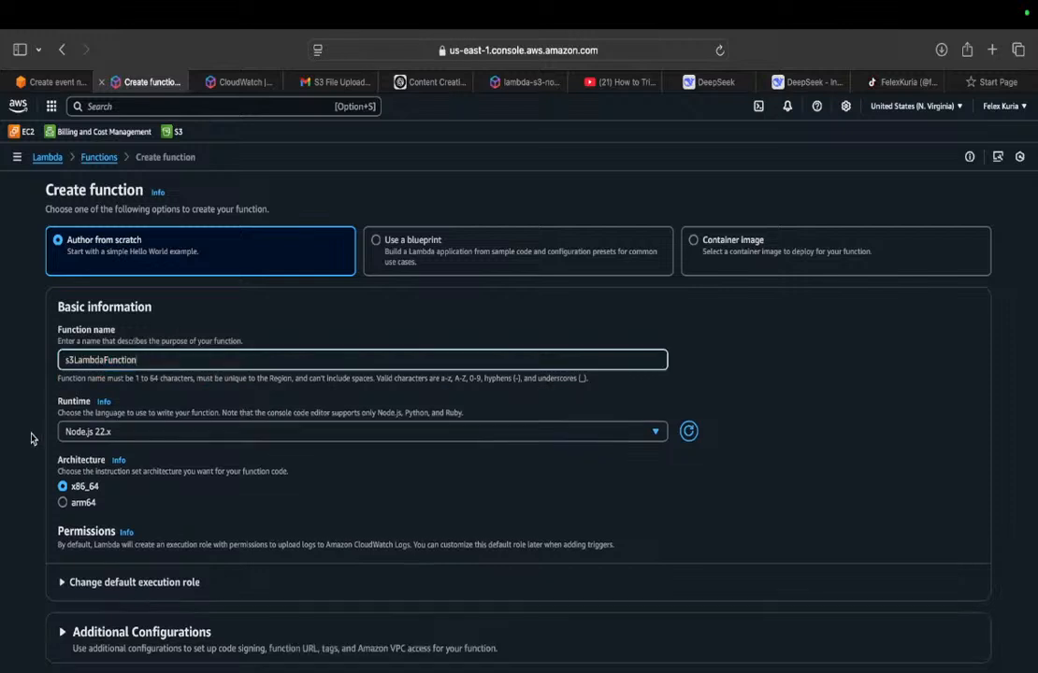
click(80, 432)
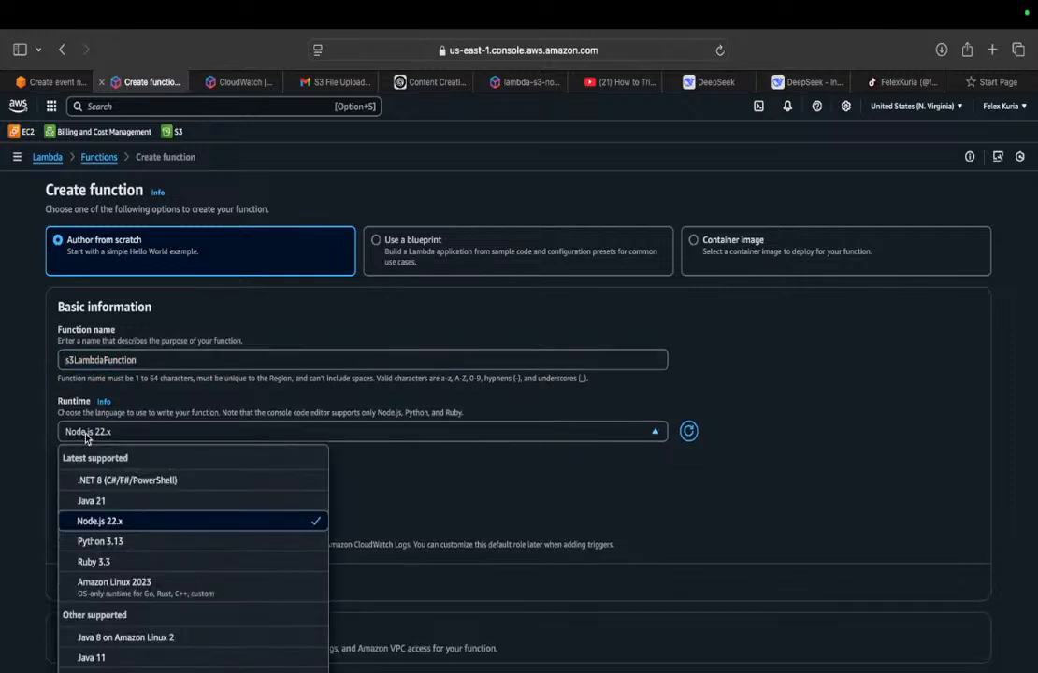
click(94, 542)
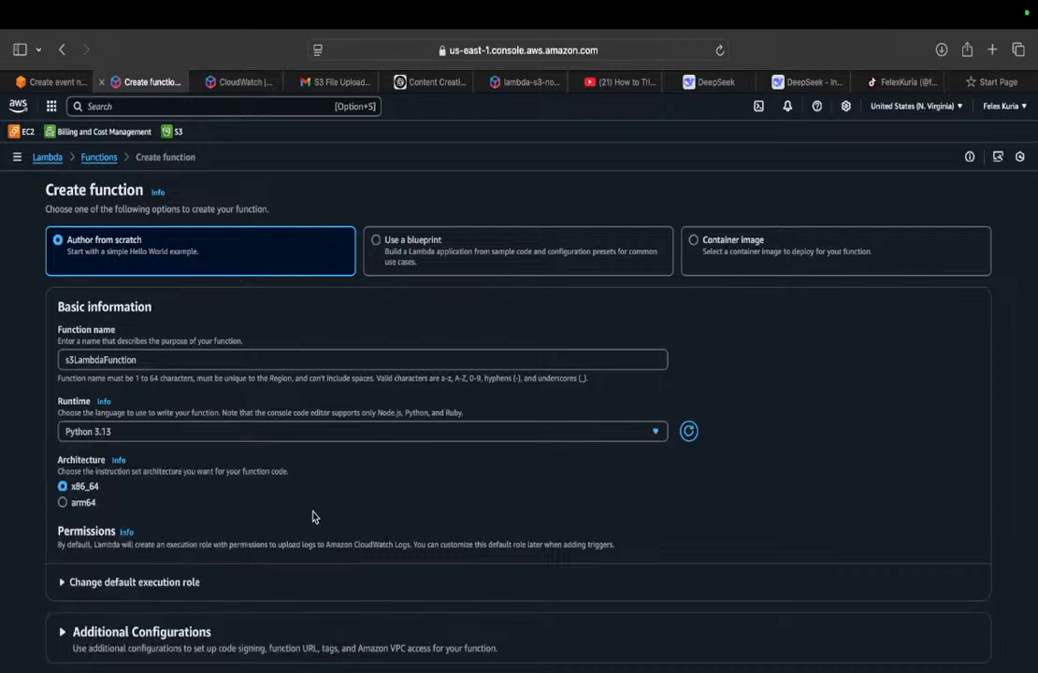
Step: Expand the default execution role settings and open the linked IAM console in a new browser tab
click(119, 584)
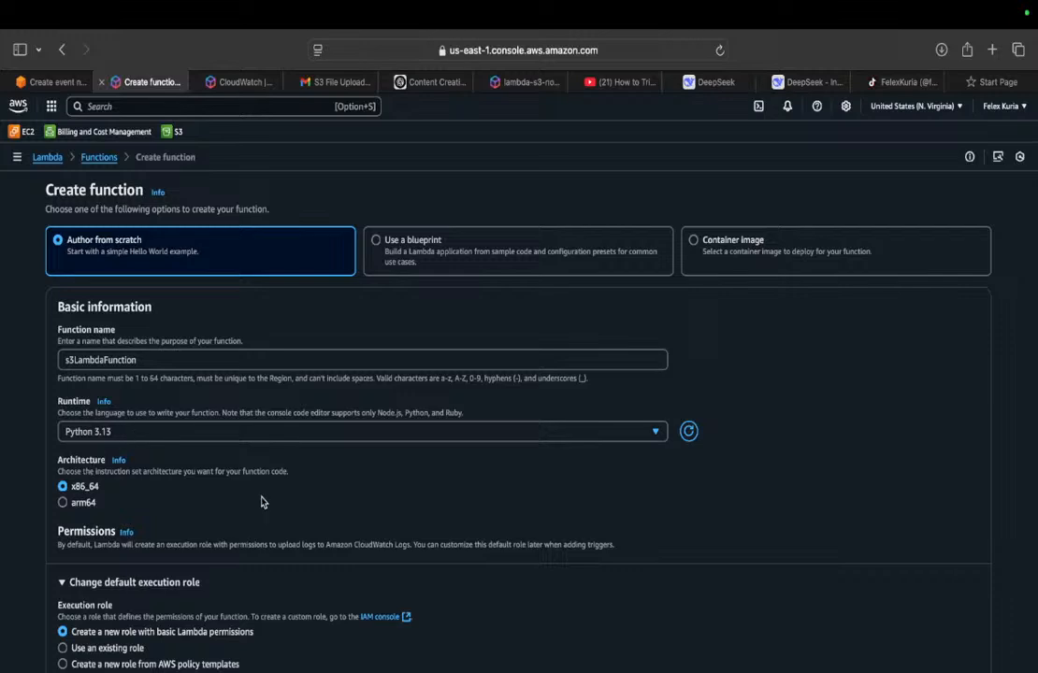
scroll(262, 502, down, 3)
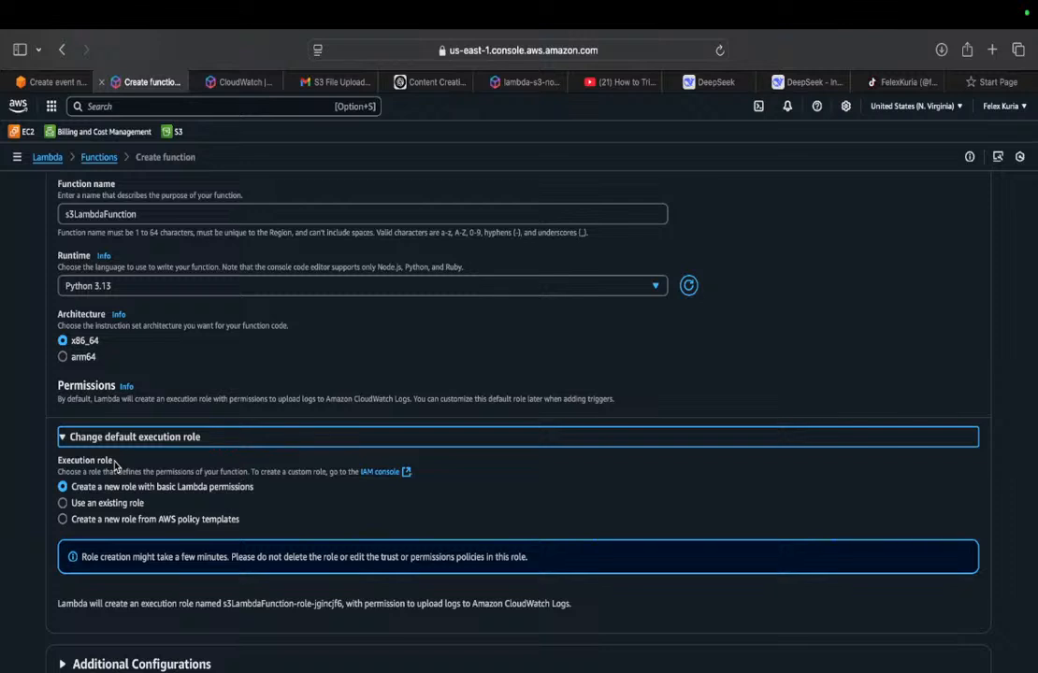
right_click(383, 474)
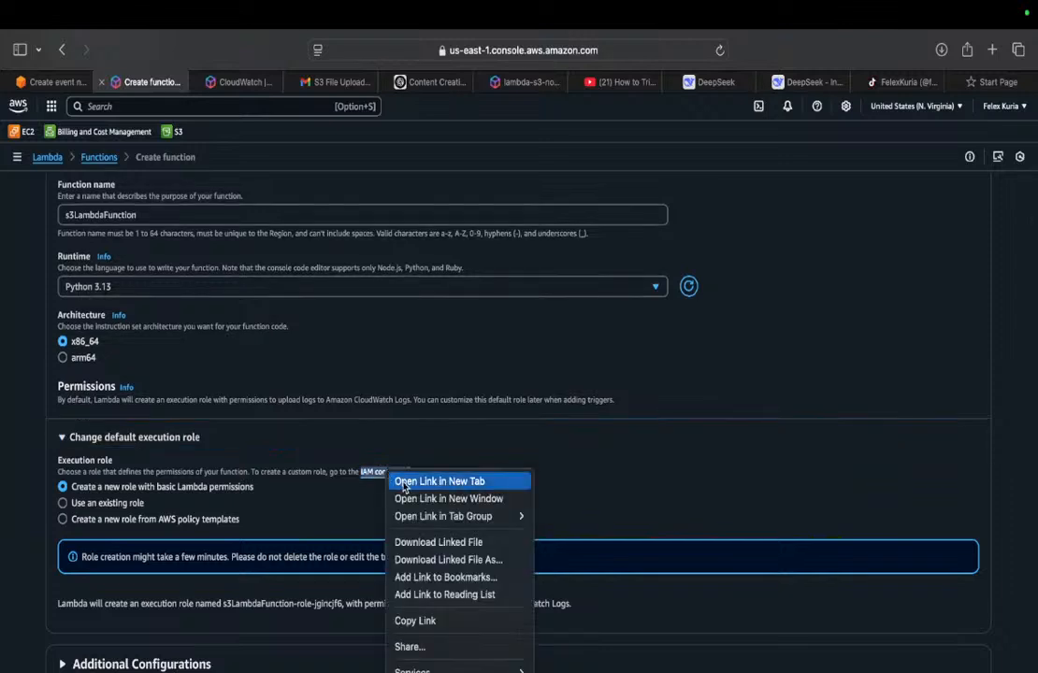
click(404, 481)
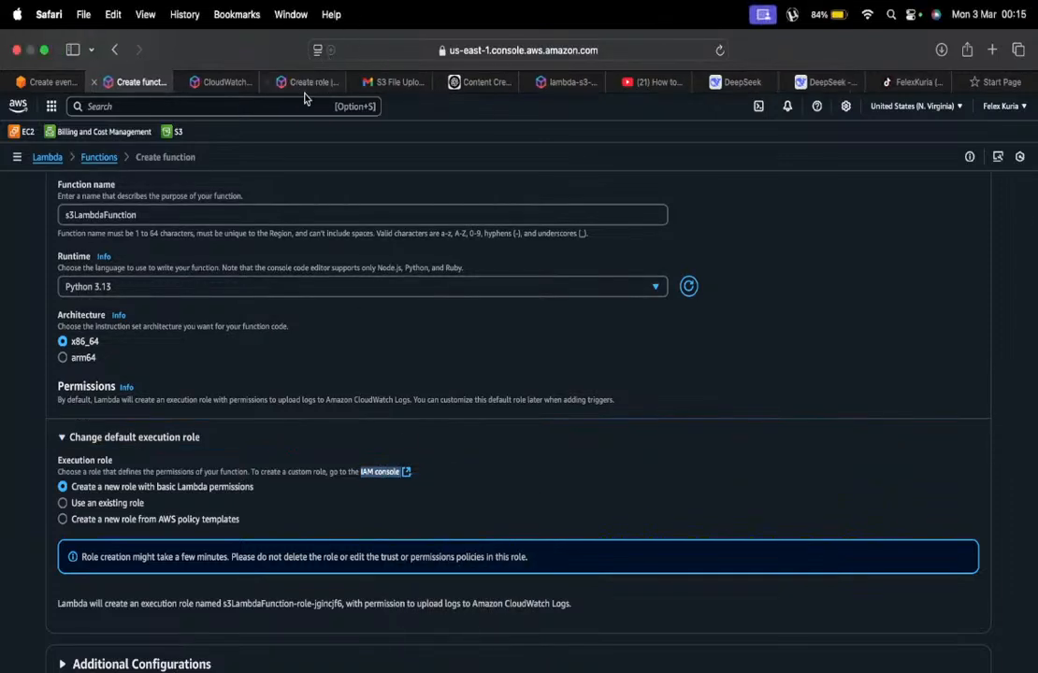
click(305, 81)
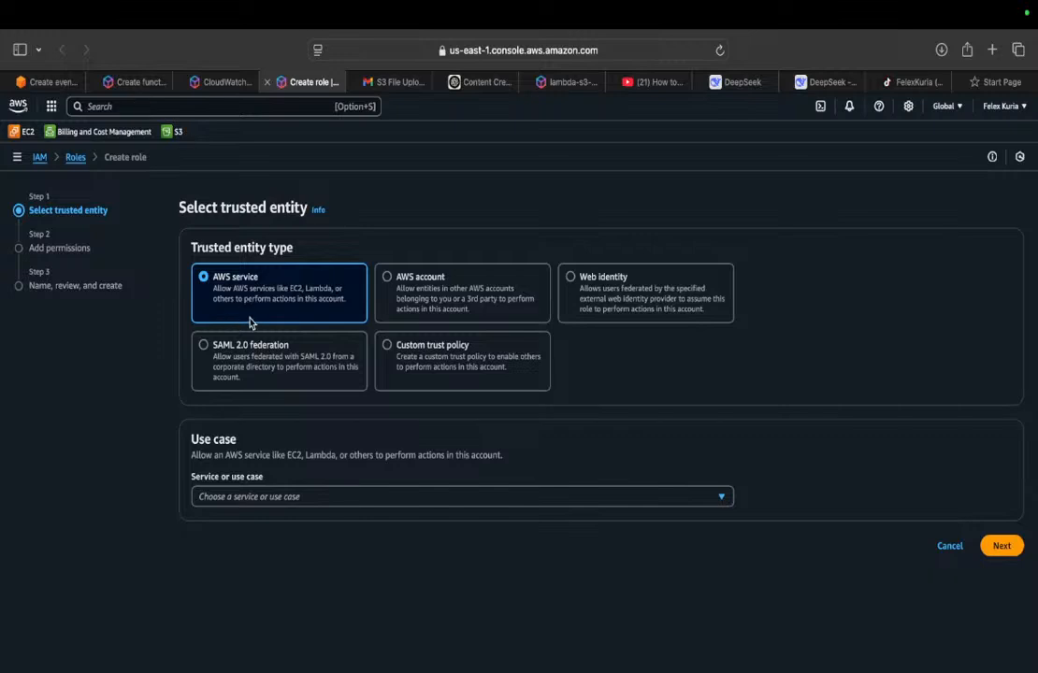
Step: Leave the opened role creation page and start a new role from the IAM roles list
click(41, 158)
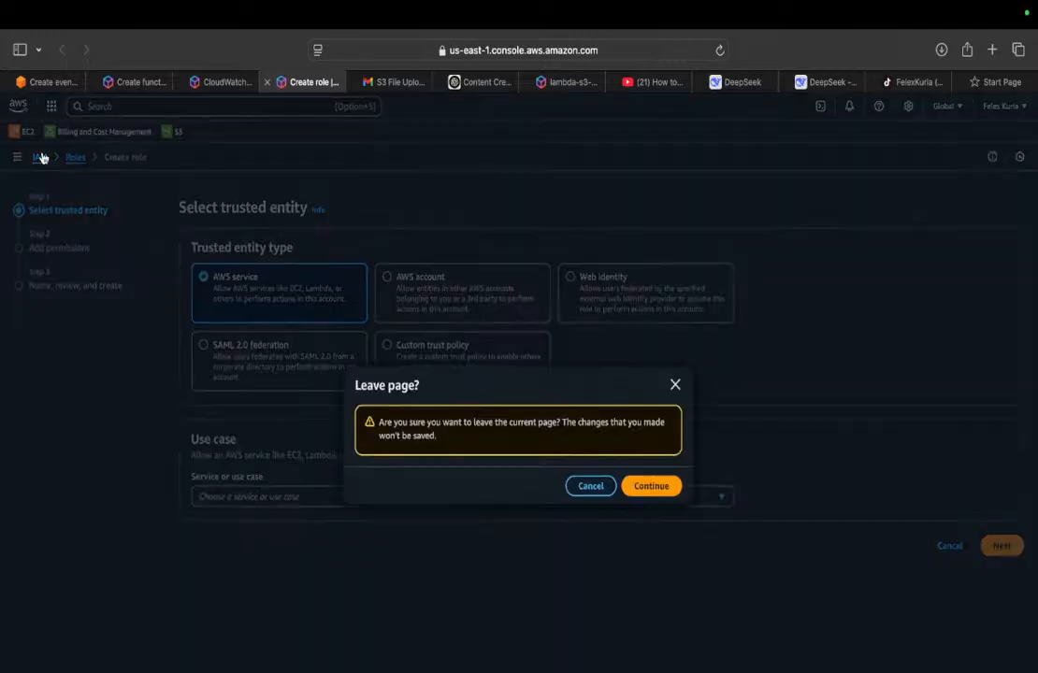
click(645, 486)
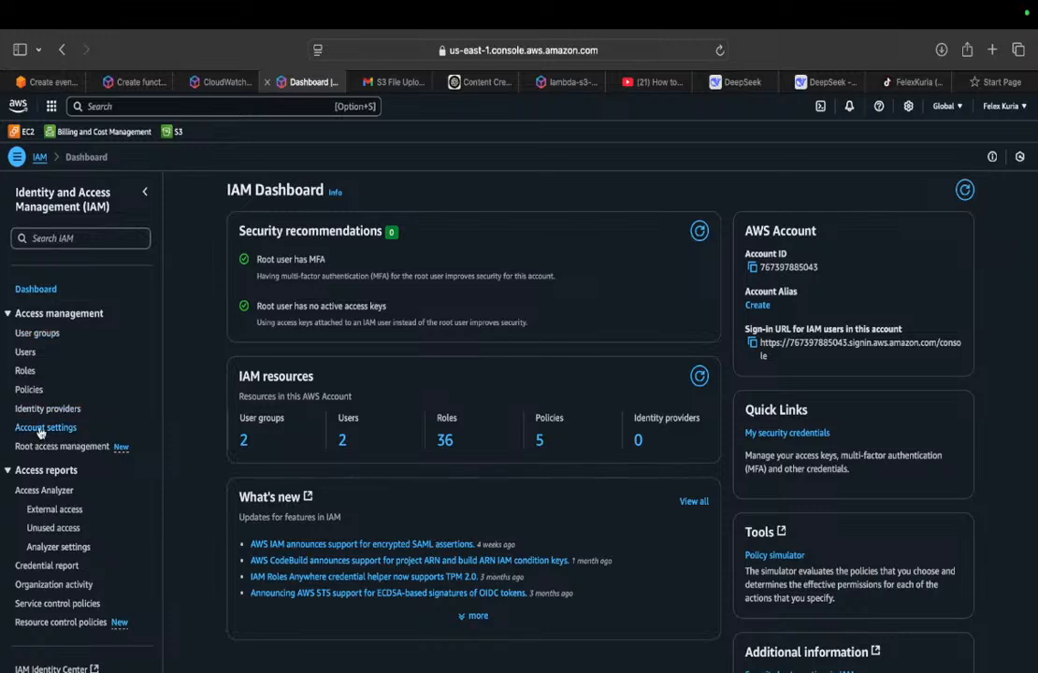
click(26, 370)
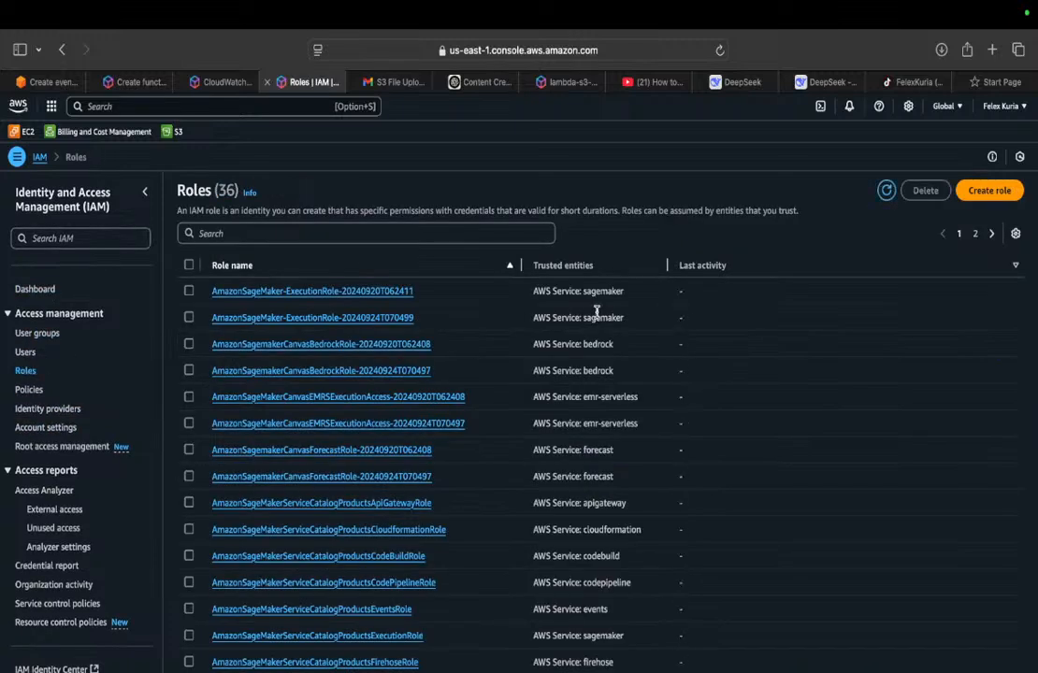
click(990, 190)
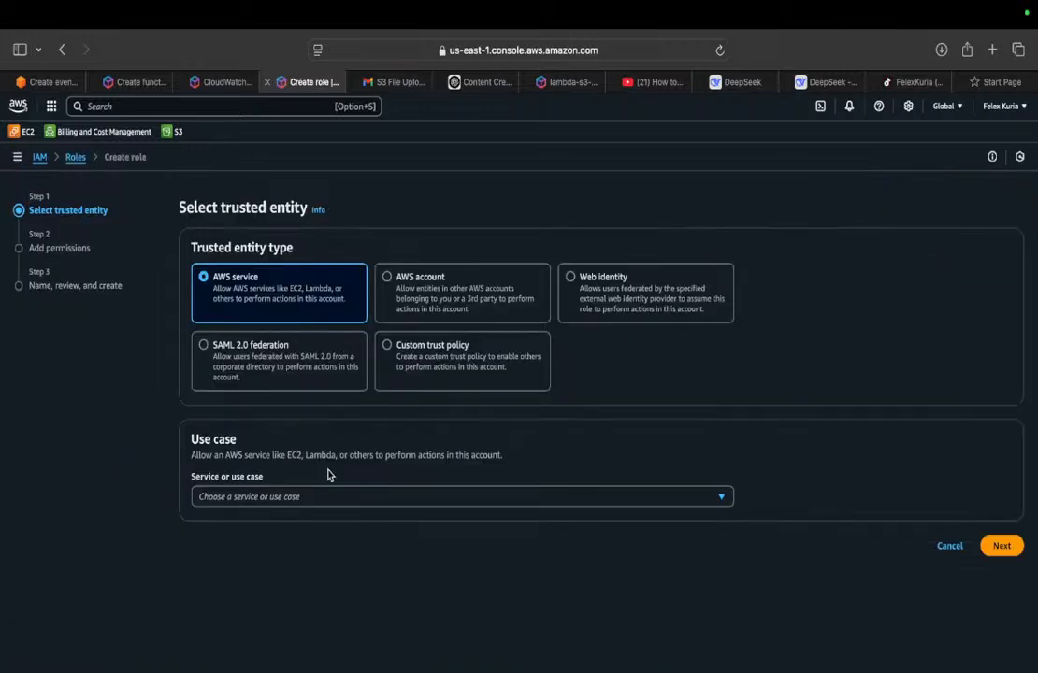
Step: Choose Lambda as the AWS service use case for the role and continue to its permissions
click(511, 497)
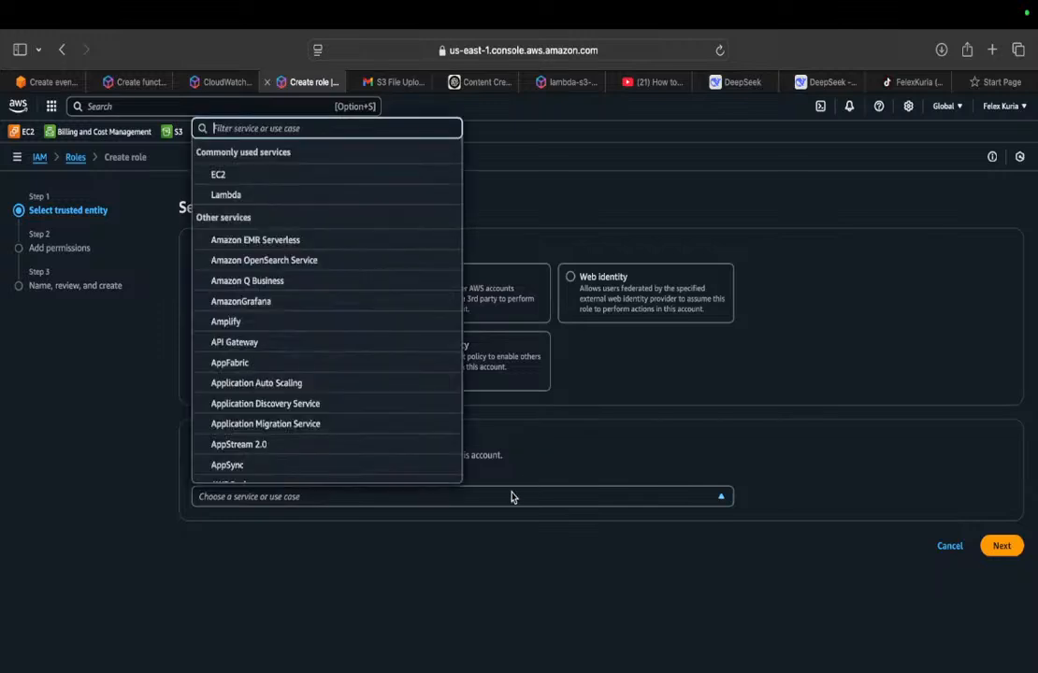
click(230, 198)
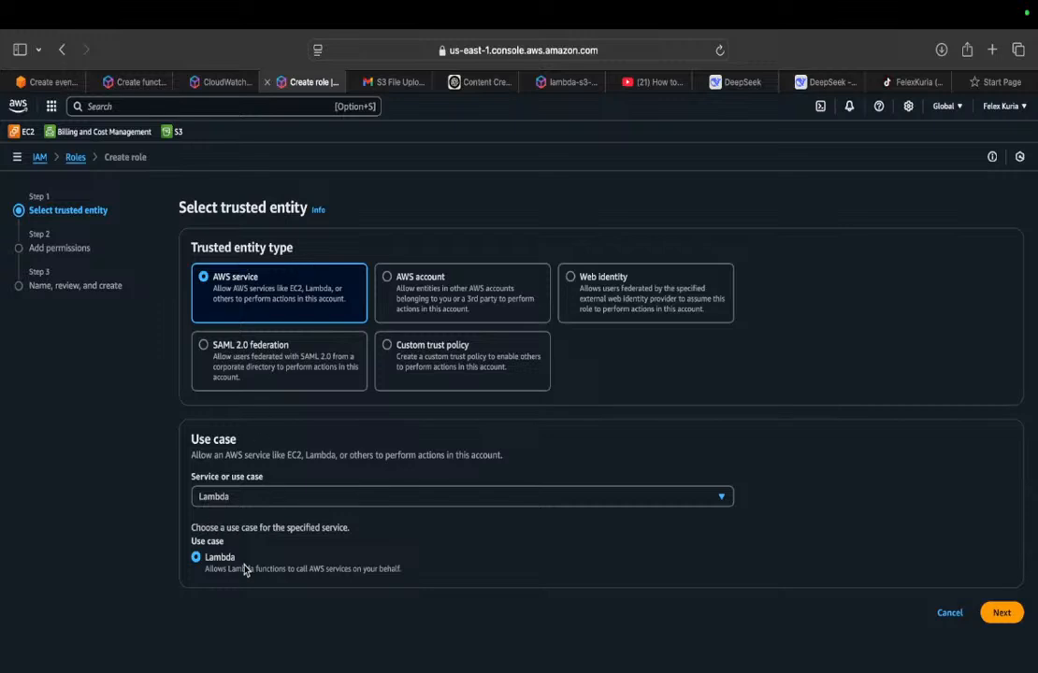
click(1000, 616)
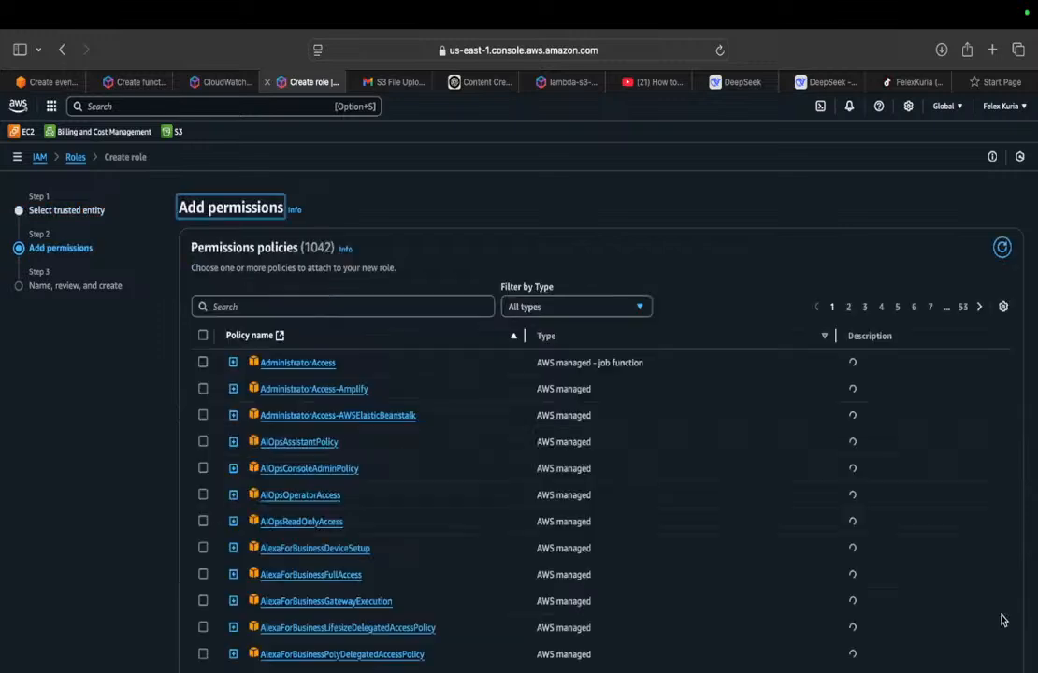
Step: Search the permissions policies for s3 and select AmazonS3ReadOnlyAccess for the role
click(297, 304)
text(s)
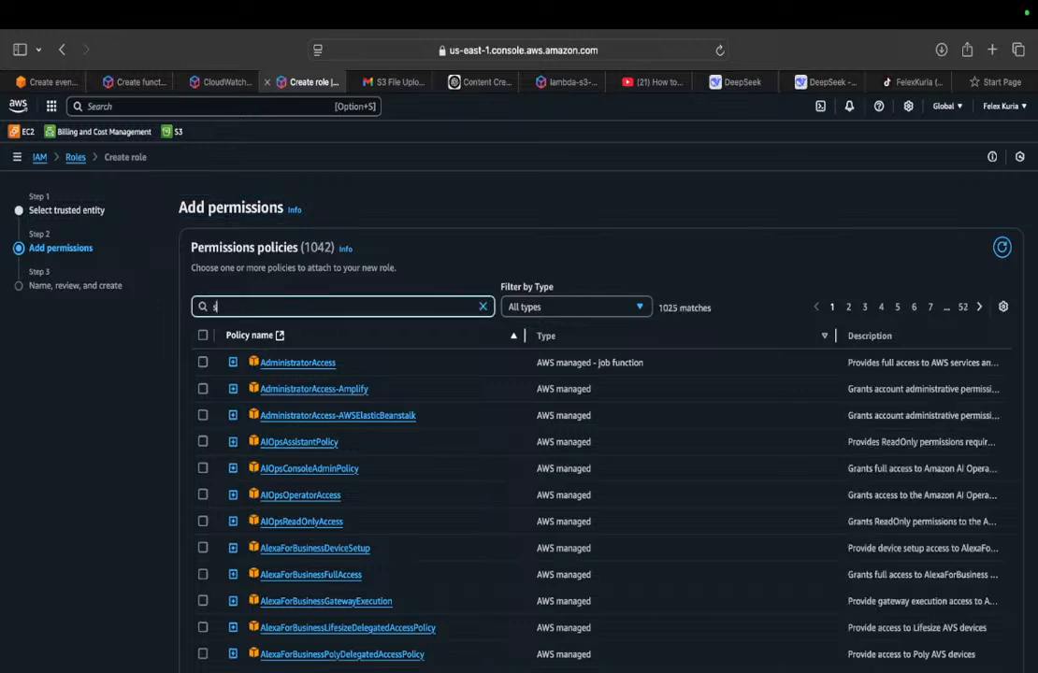
text(3)
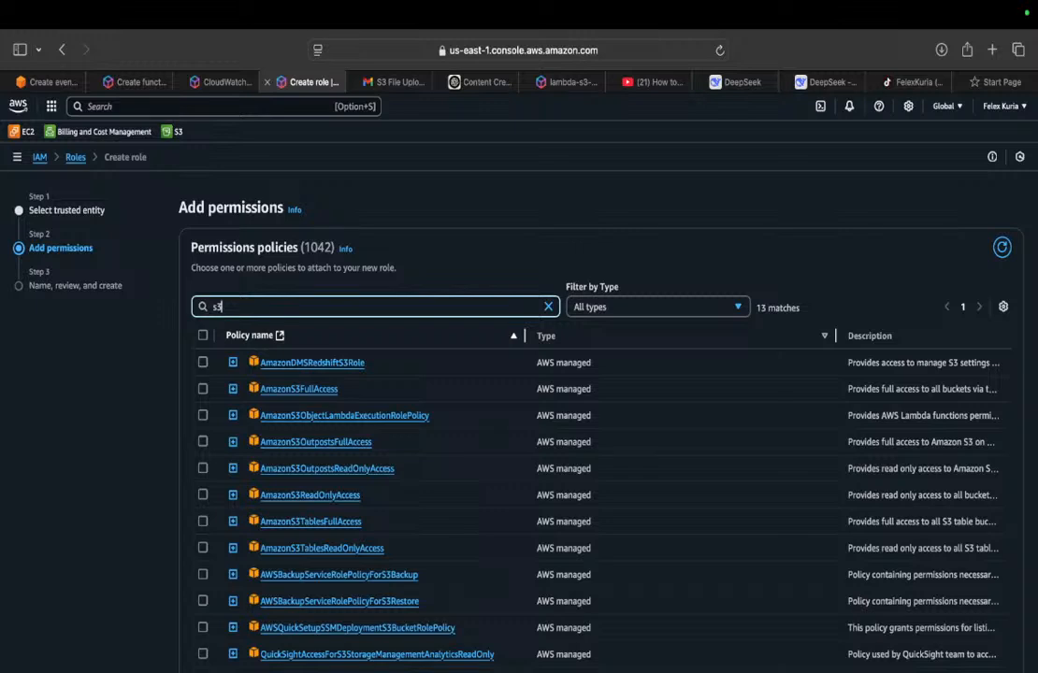
click(203, 494)
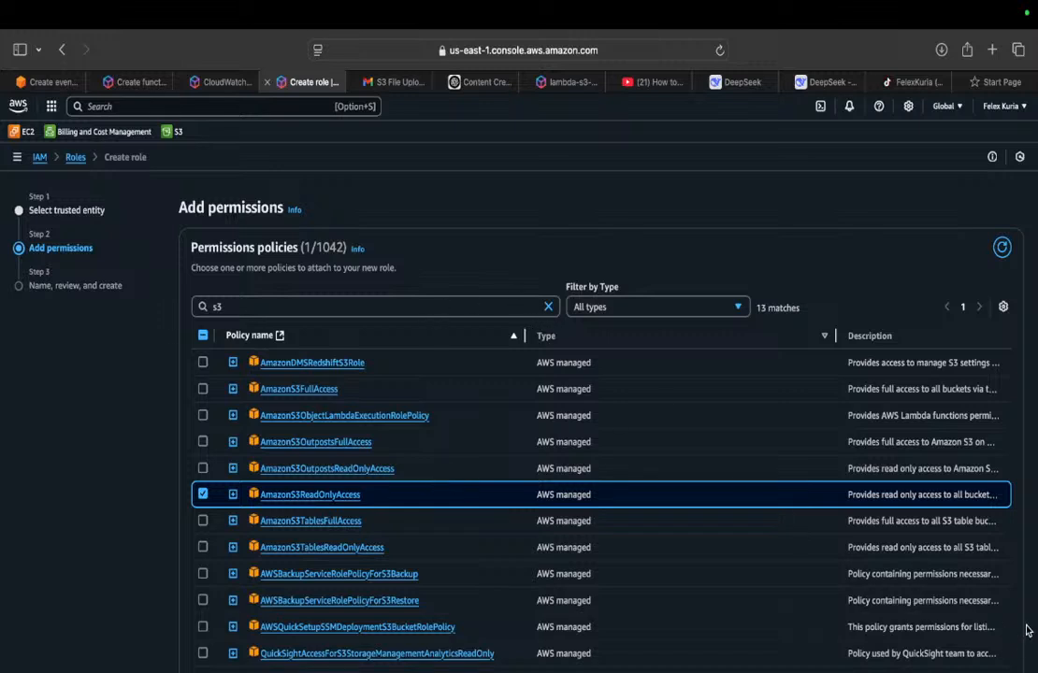
scroll(1026, 631, down, 2)
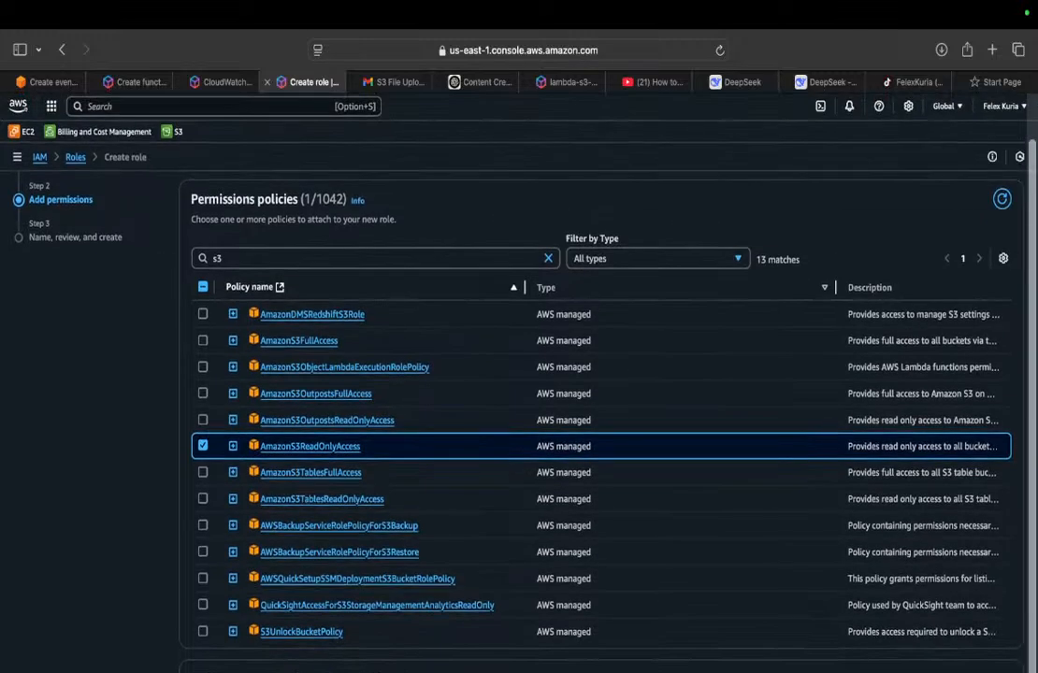
Step: Search the policies for sns instead, add AmazonSNSFullAccess to the role and continue to the naming and review stage
click(548, 258)
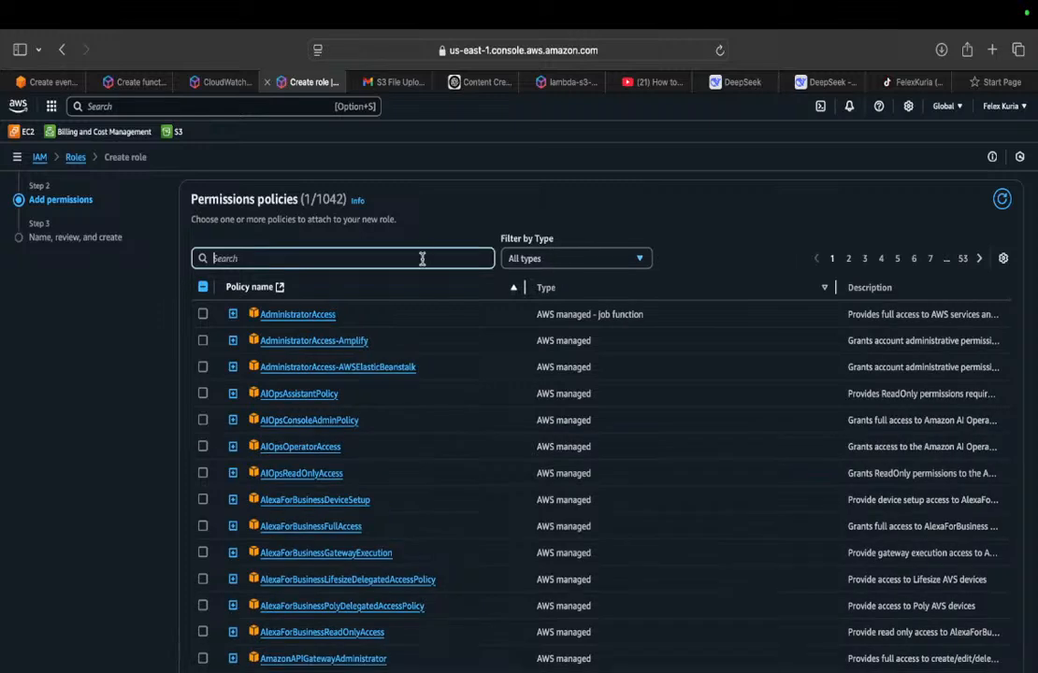
text(sns)
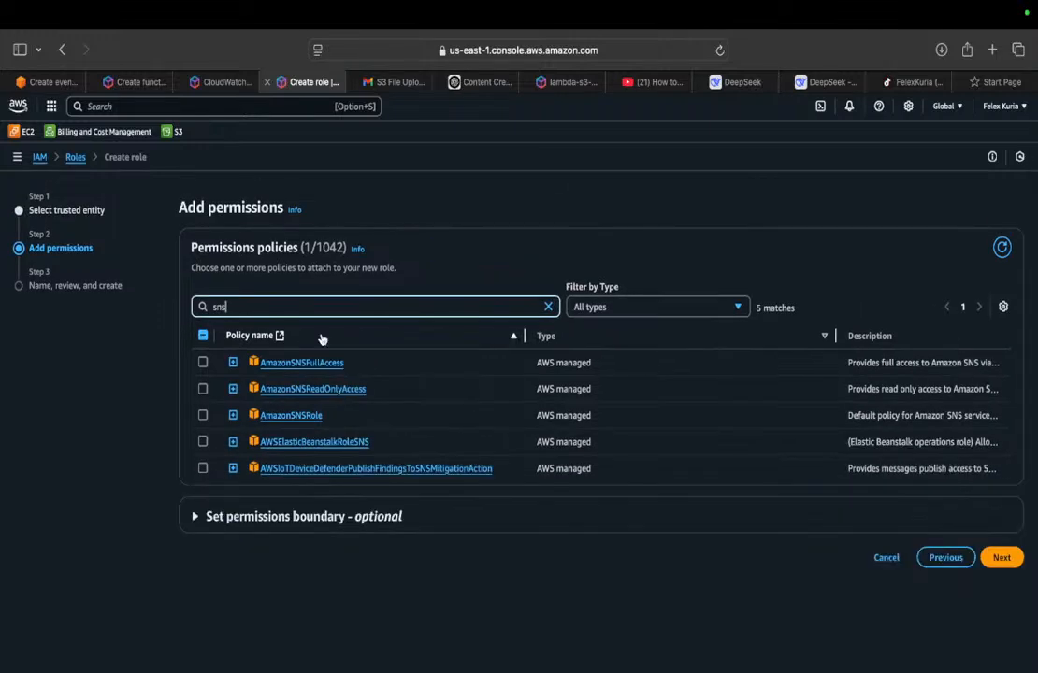
click(203, 363)
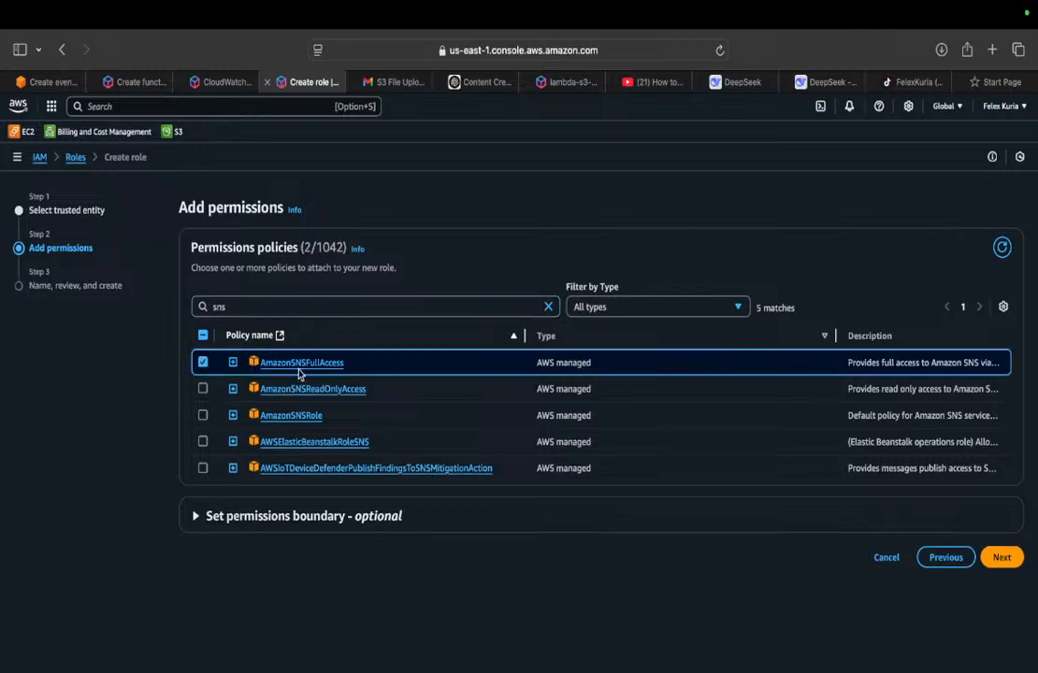
click(1017, 554)
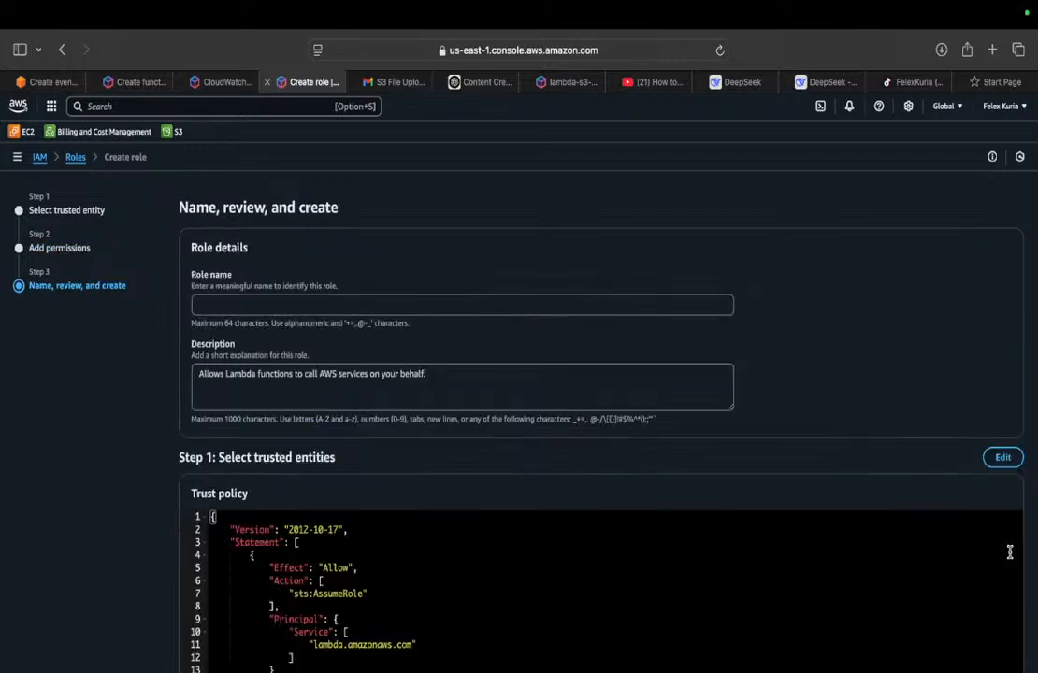
Step: Review the role's trust policy and permissions policy summary
click(704, 545)
key(Down)
key(Down)
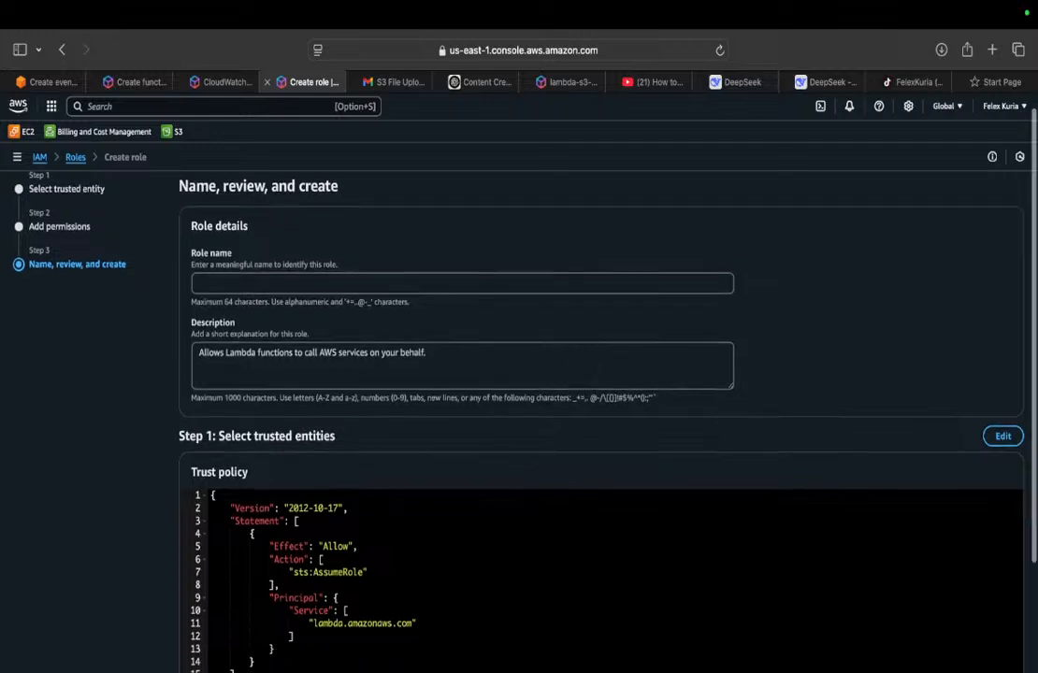
scroll(565, 485, down, 5)
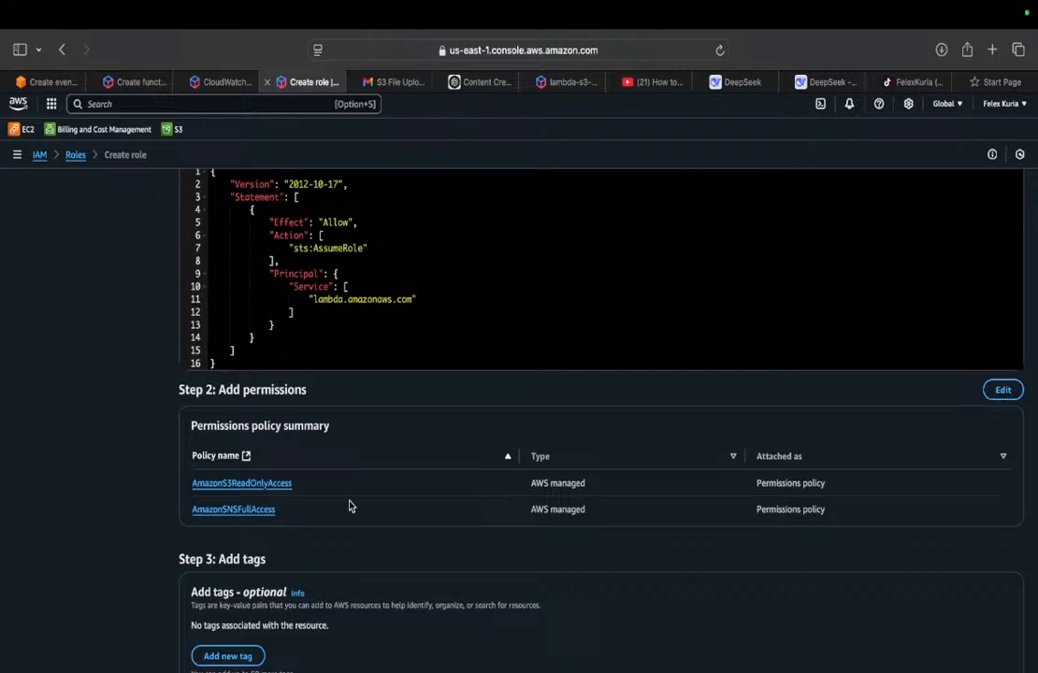
Step: Name the role aws_new_lambda_s3_sns_role, keep its default description and create it
scroll(349, 506, up, 5)
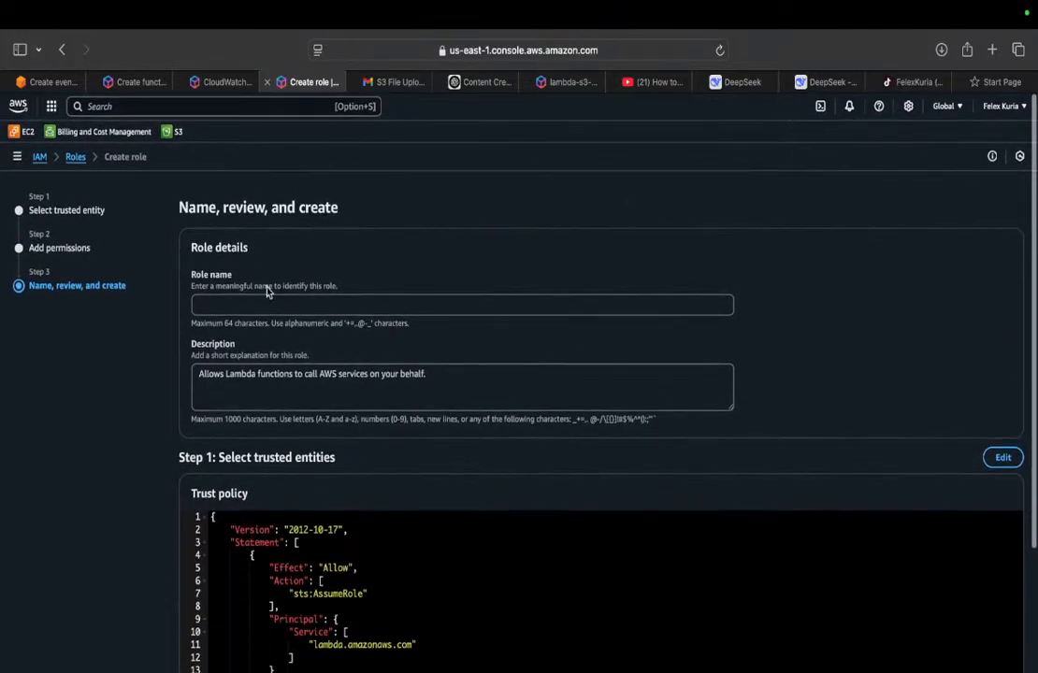
click(262, 310)
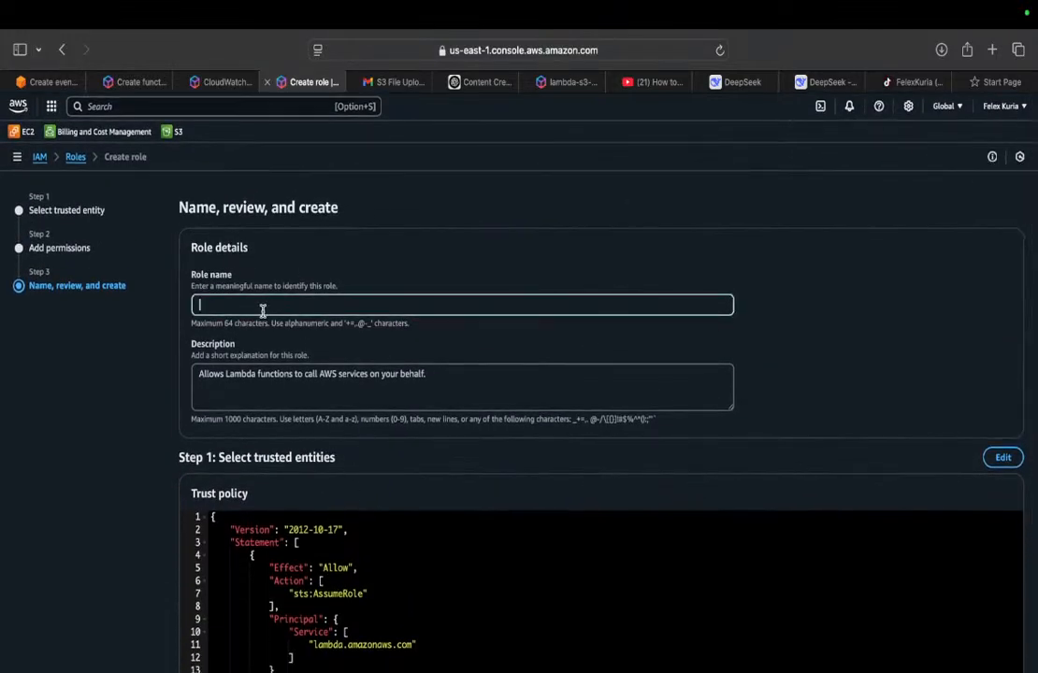
text(aws_new_lamba)
key(BackSpace)
key(BackSpace)
text(d)
text(s)
click(831, 311)
scroll(831, 310, down, 5)
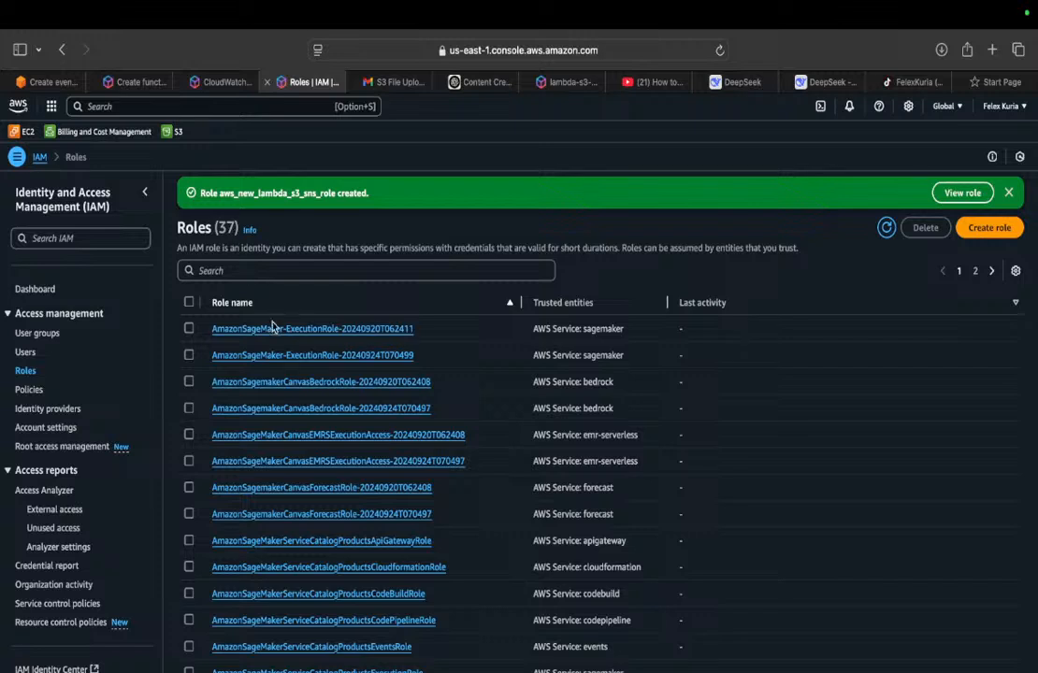
Step: Search the IAM roles list for lambda to locate the newly created role
click(298, 272)
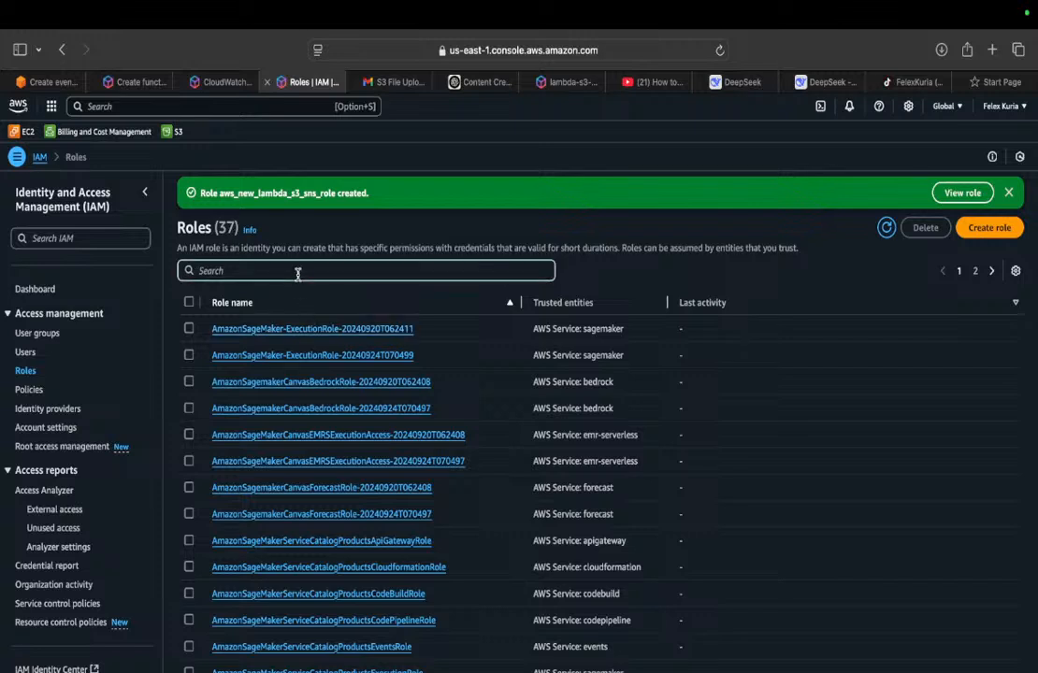
text(aws)
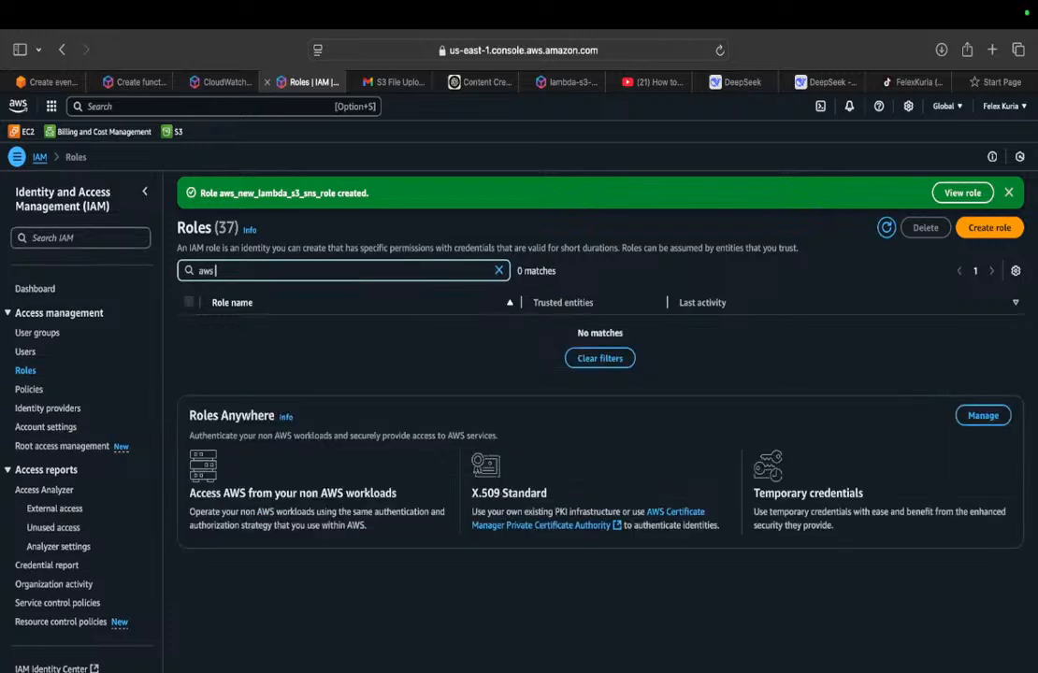
key(BackSpace)
key(BackSpace)
key(BackSpace)
key(BackSpace)
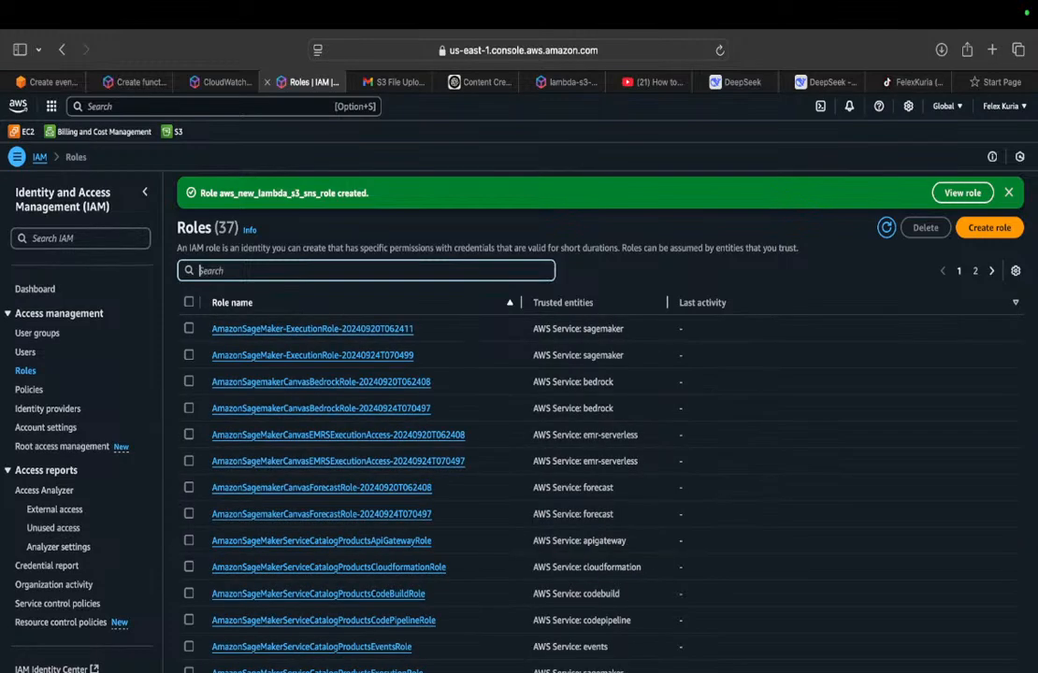
text(lambda)
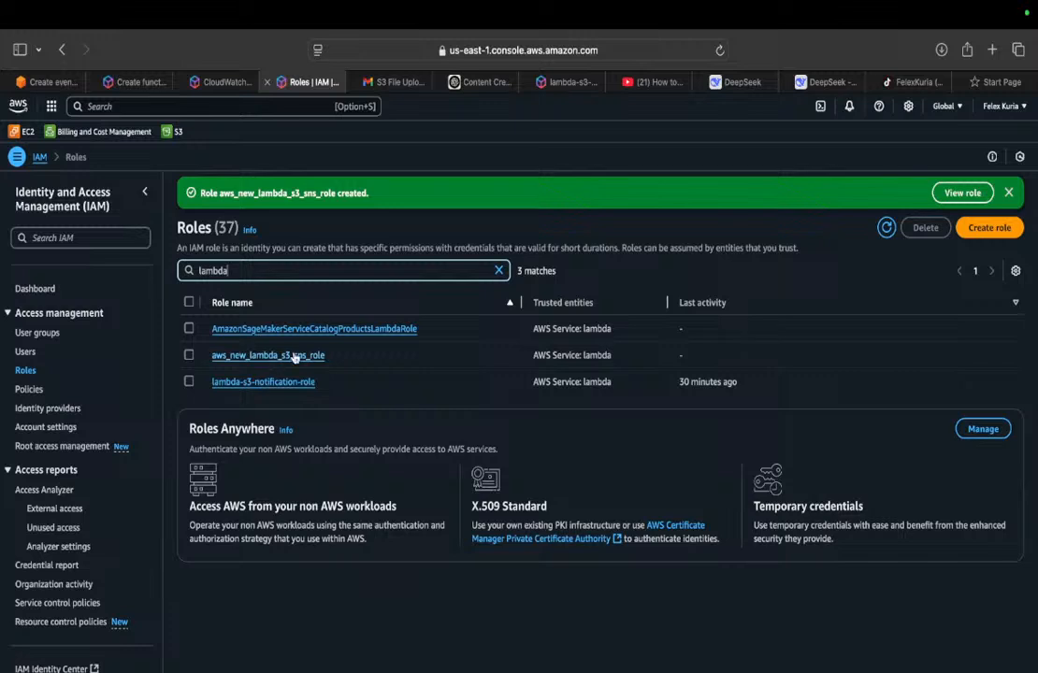
Step: Assign the existing role aws_new_lambda_s3_sns_role as the execution role of s3LambdaFunction, create the function and dismiss the success notice
click(140, 82)
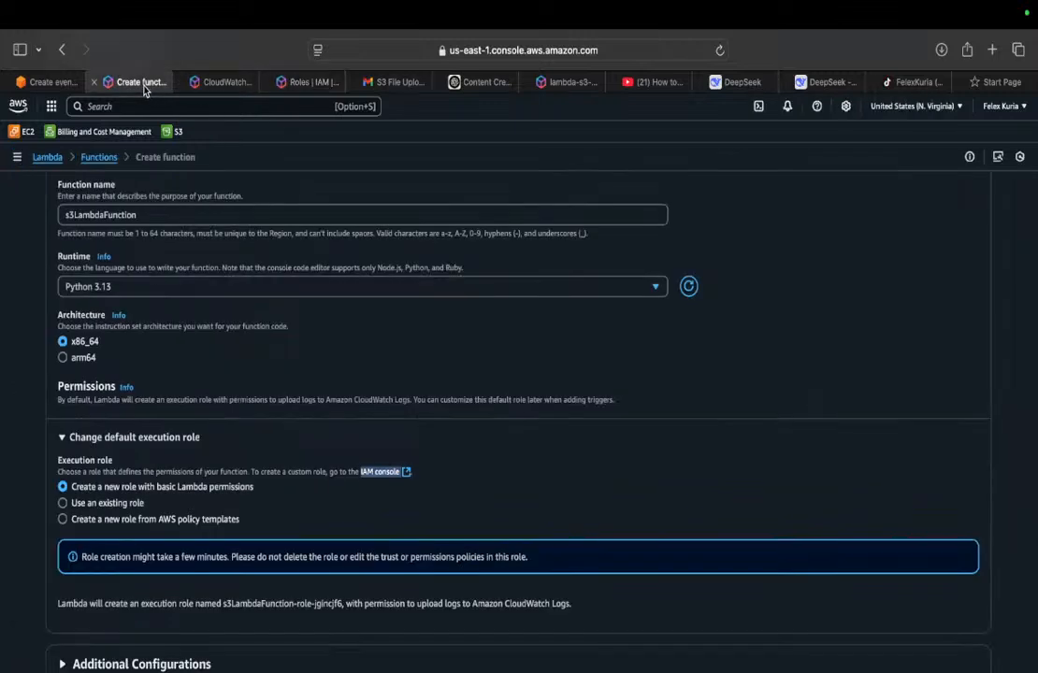
click(63, 503)
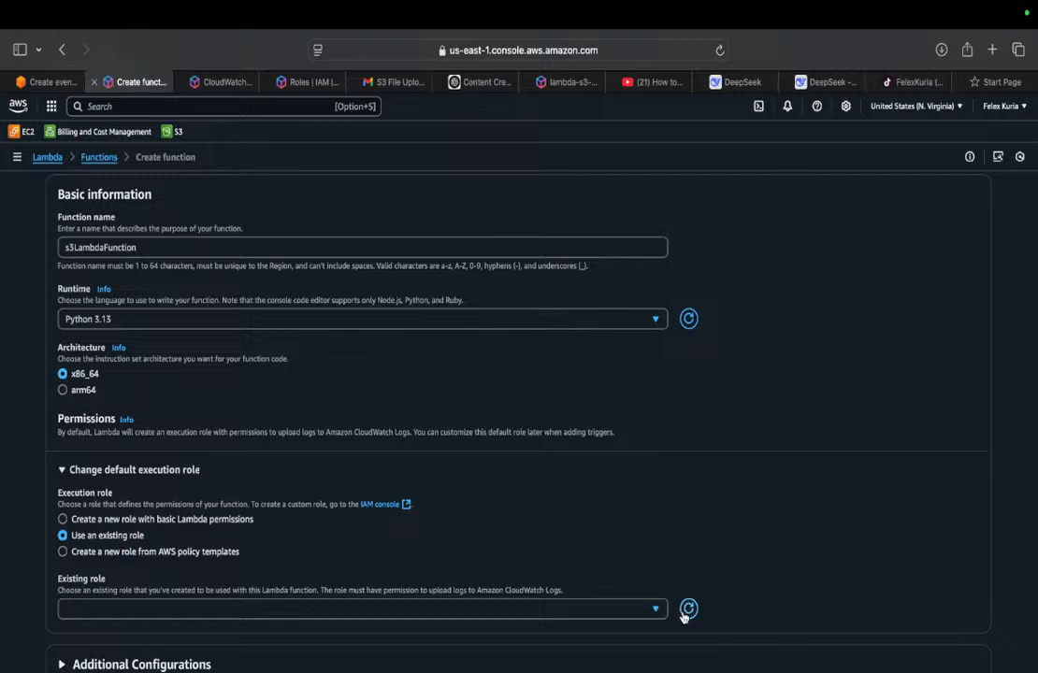
click(627, 613)
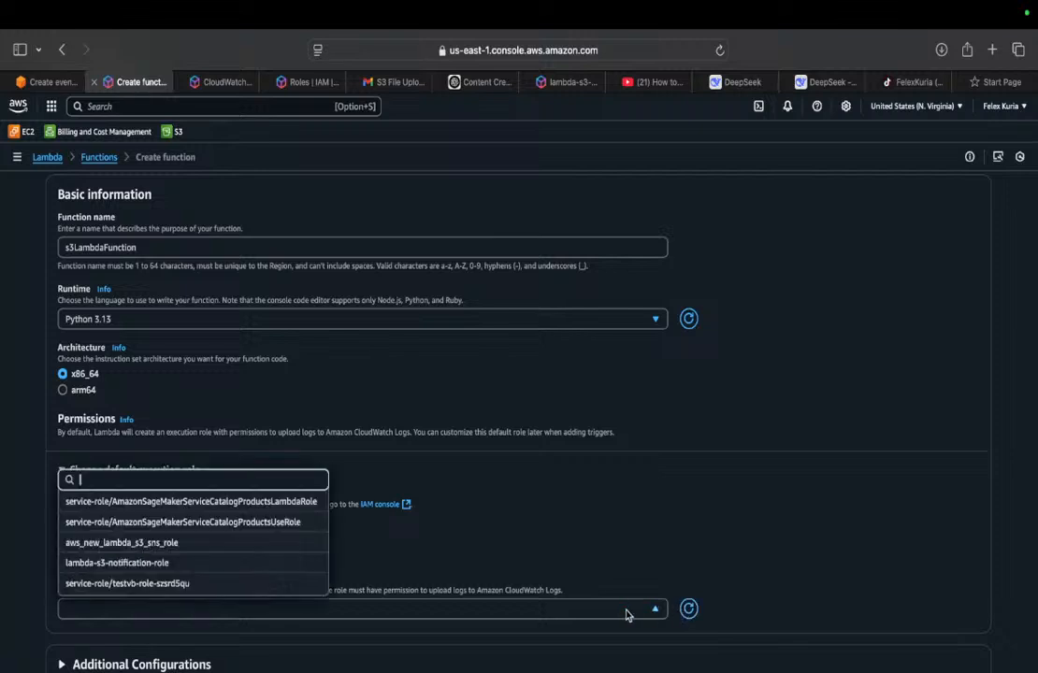
click(173, 549)
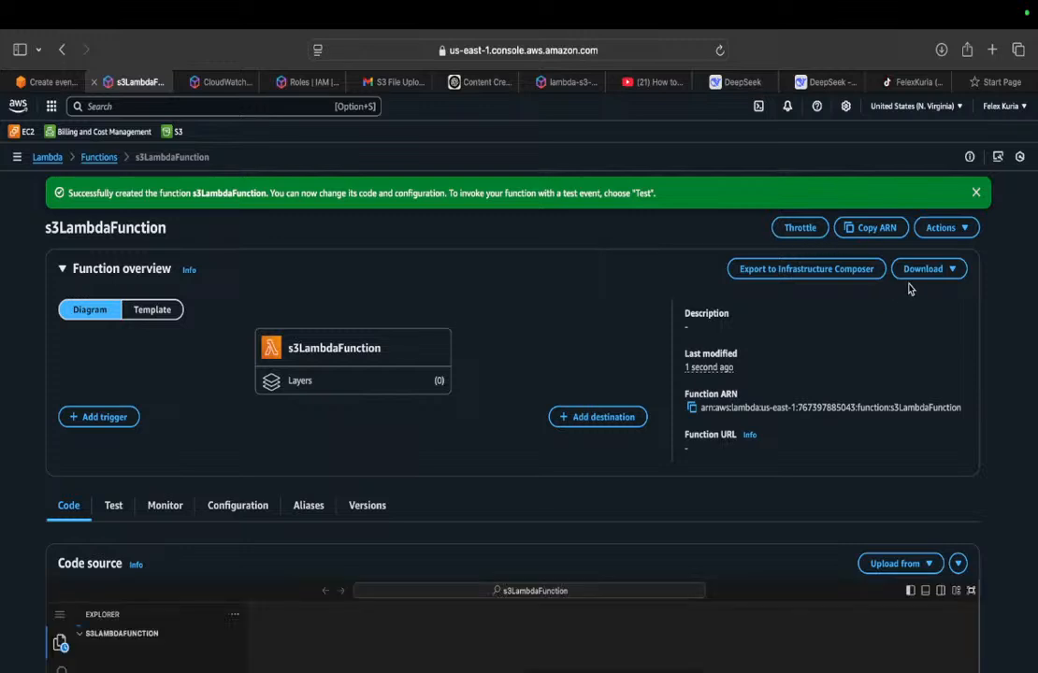
click(974, 194)
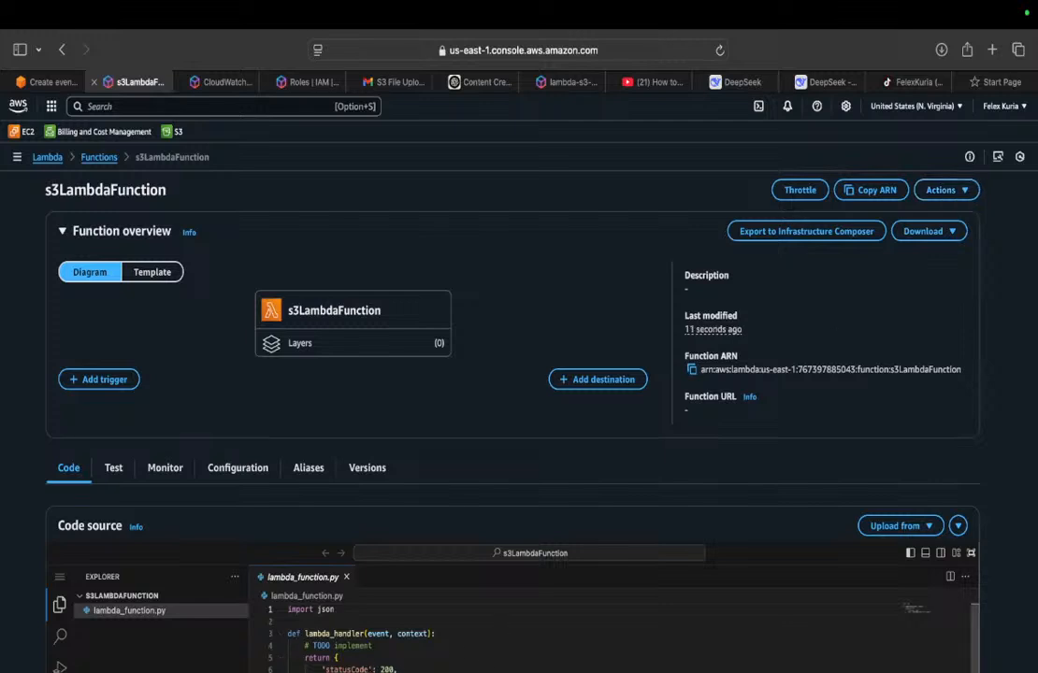
Step: Switch to the DeepSeek guide and copy its Python script that sends SNS notifications
click(832, 84)
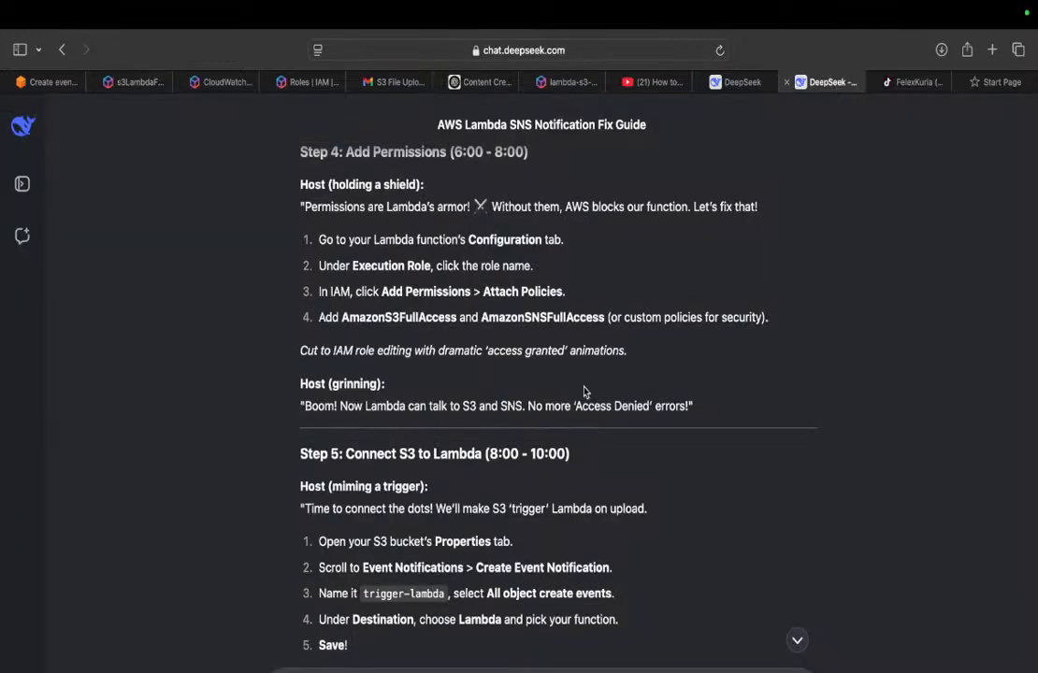
scroll(591, 389, up, 15)
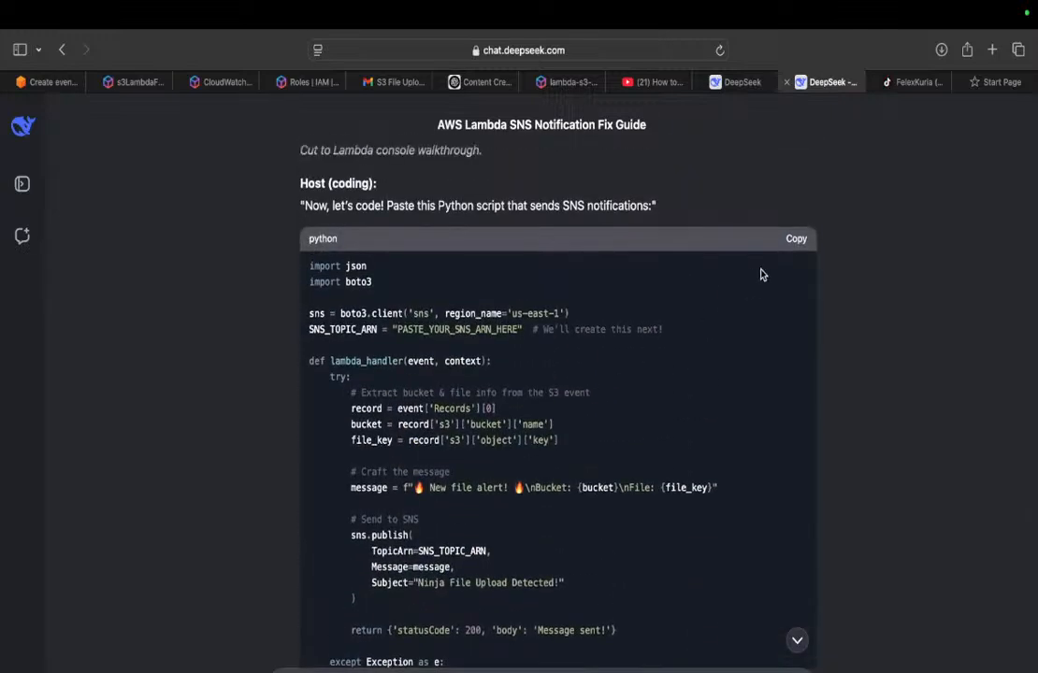
click(796, 238)
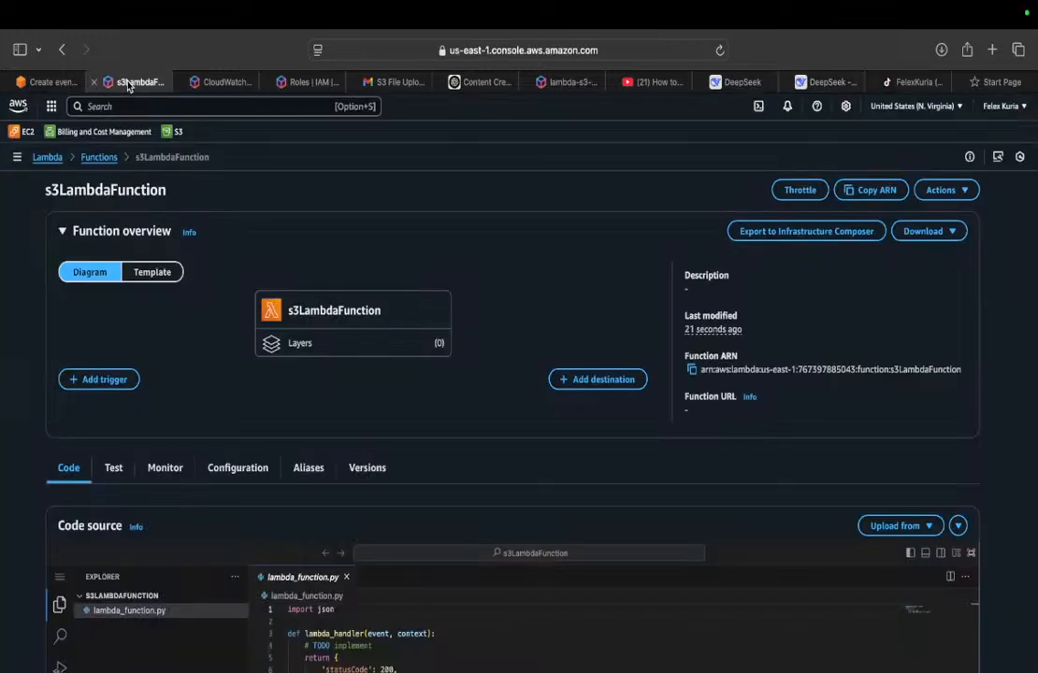
Step: Replace all default code in s3LambdaFunction's lambda_function.py with the copied script and locate its SNS_TOPIC_ARN placeholder
click(127, 81)
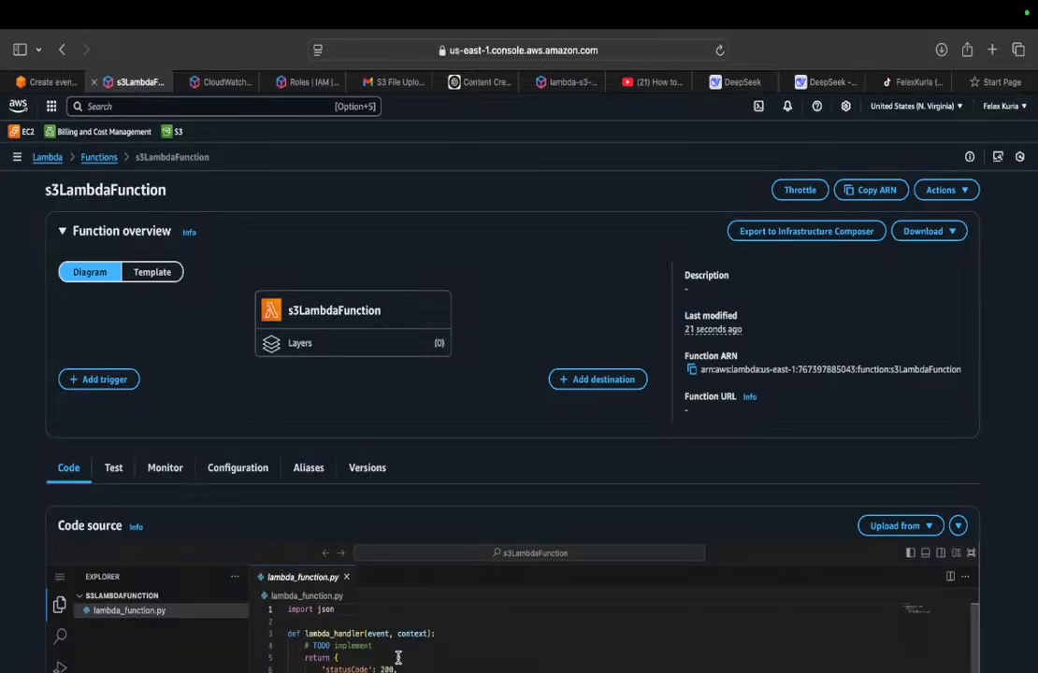
key(super+a)
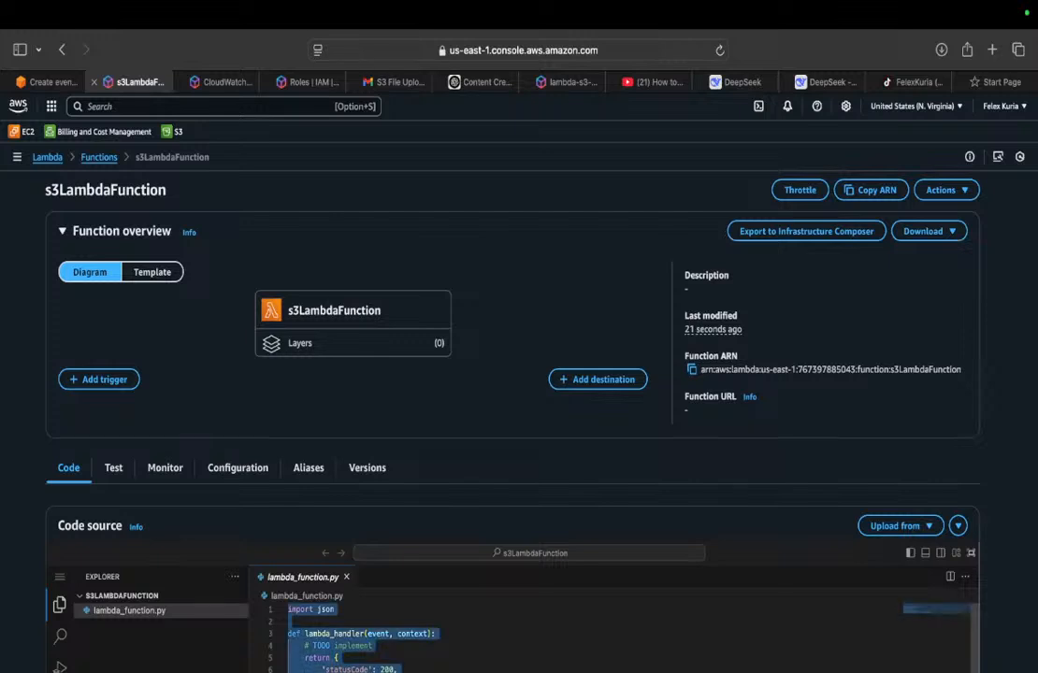
key(BackSpace)
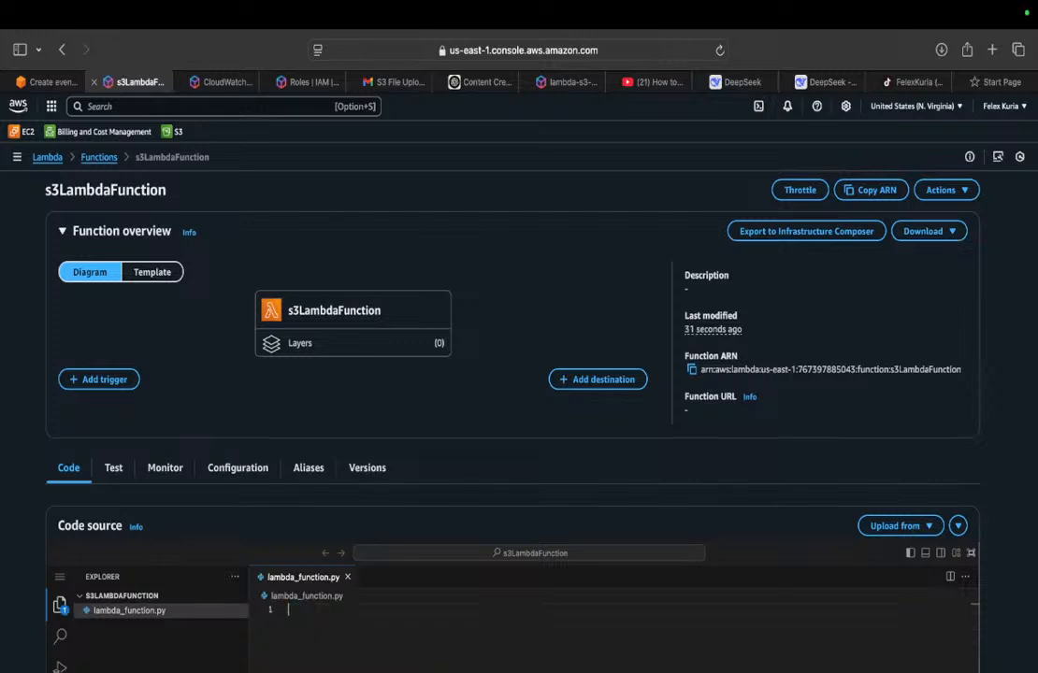
key(super+v)
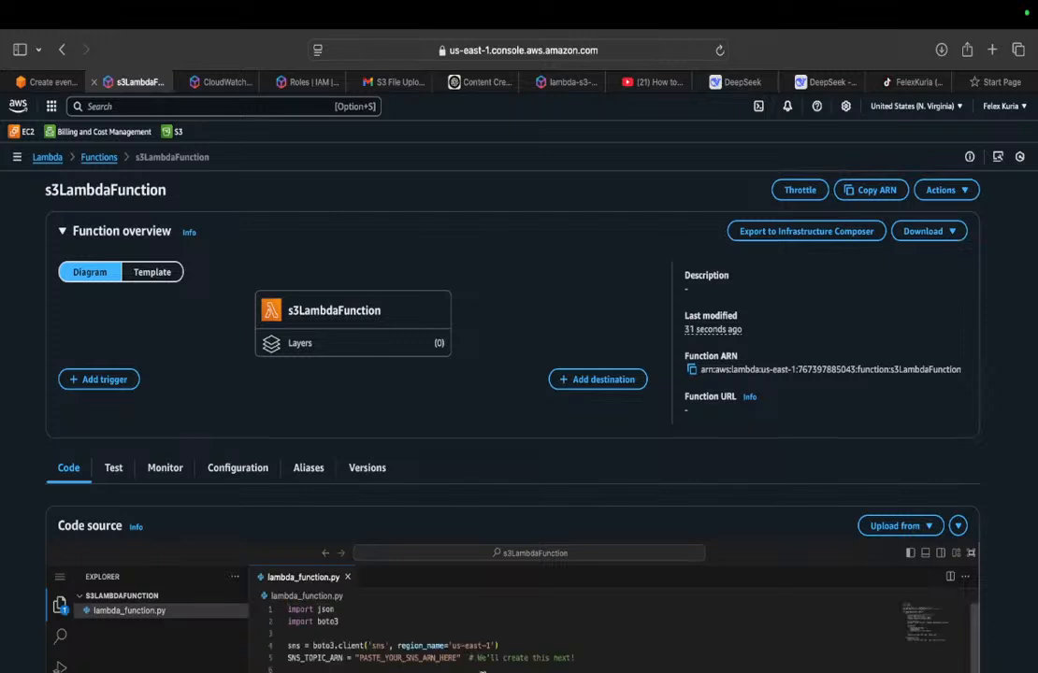
click(465, 658)
double_click(456, 658)
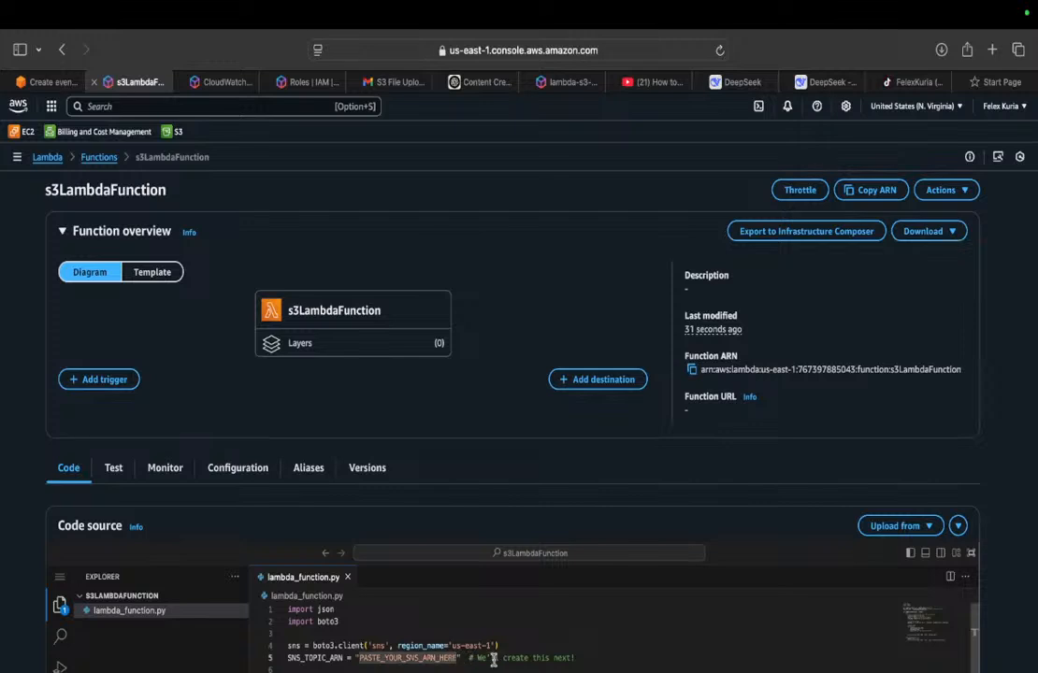
click(459, 659)
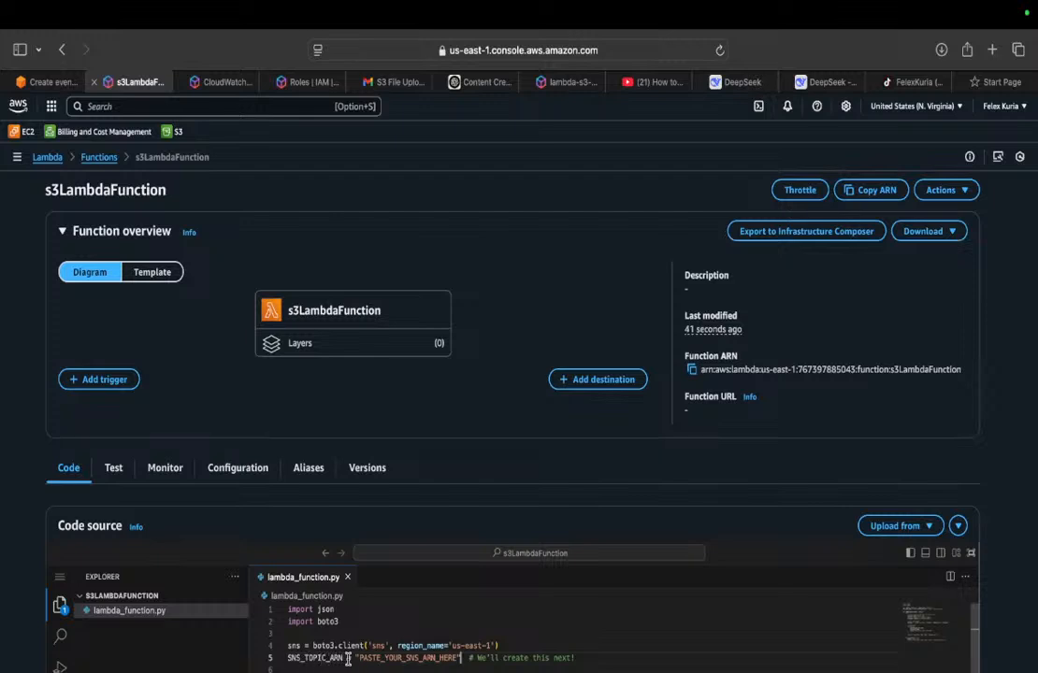
Step: Search the AWS services for sns and open the topics list of Simple Notification Service
click(301, 82)
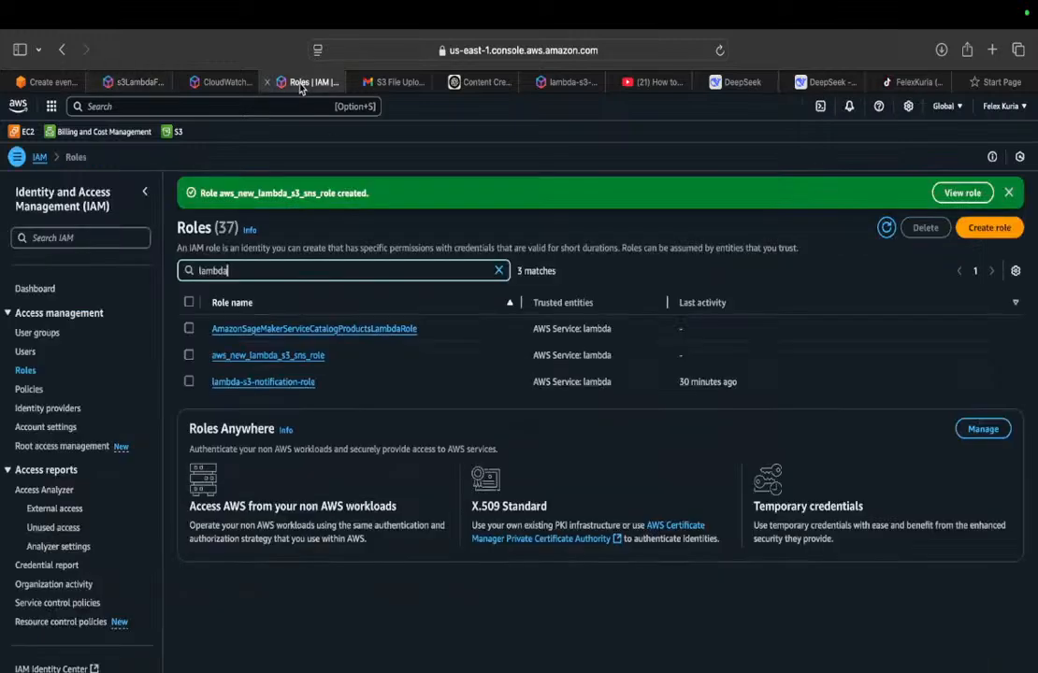
click(144, 106)
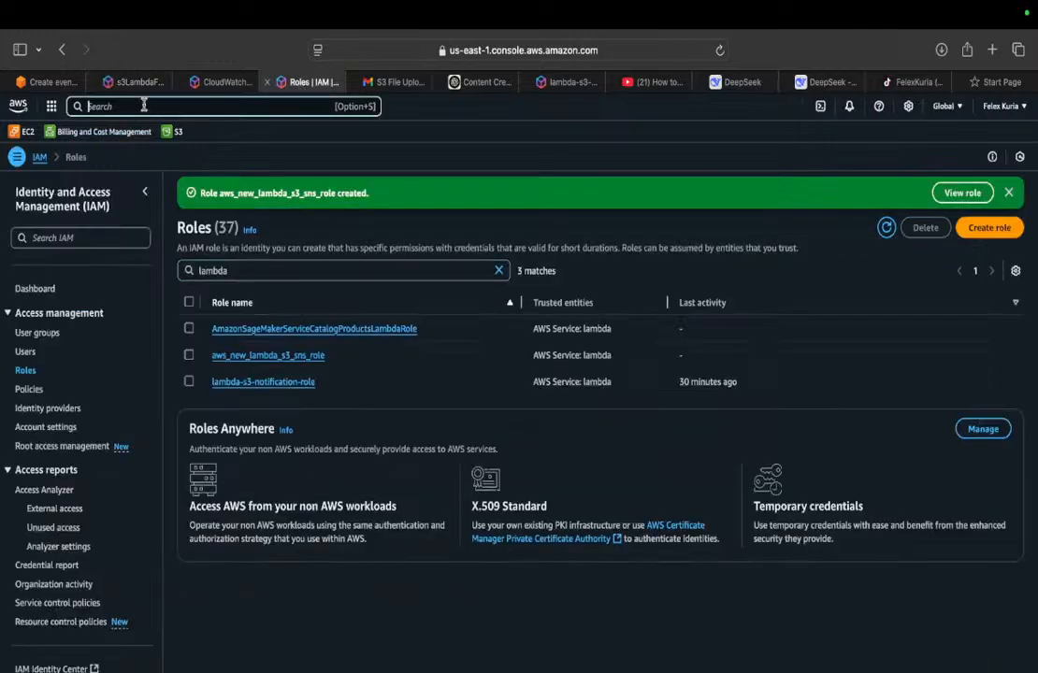
text(sns)
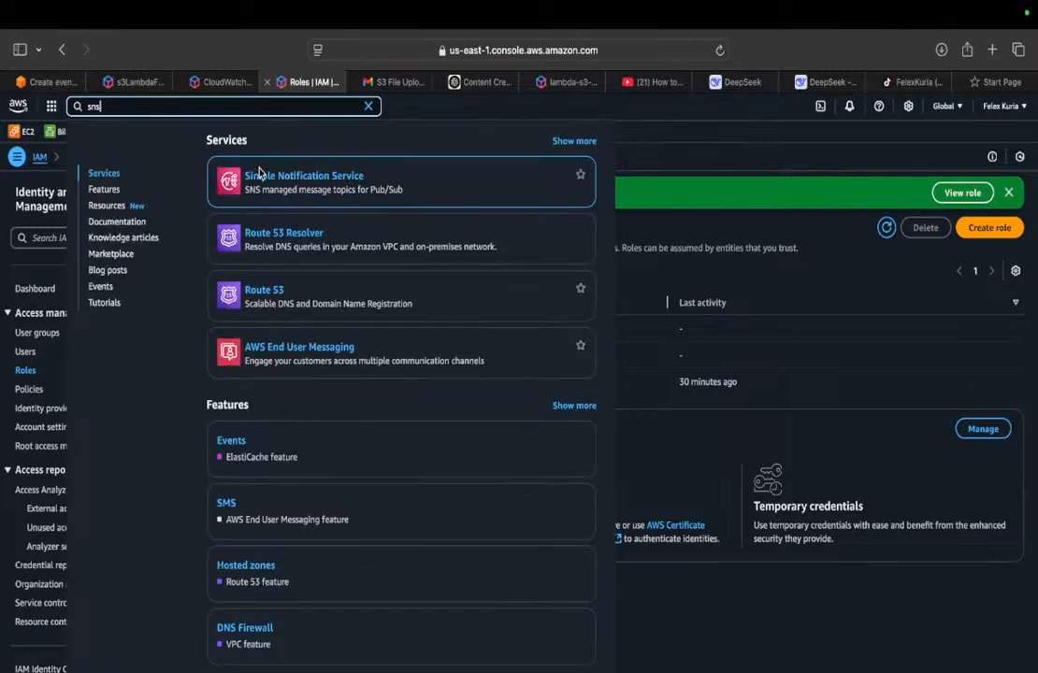
click(346, 175)
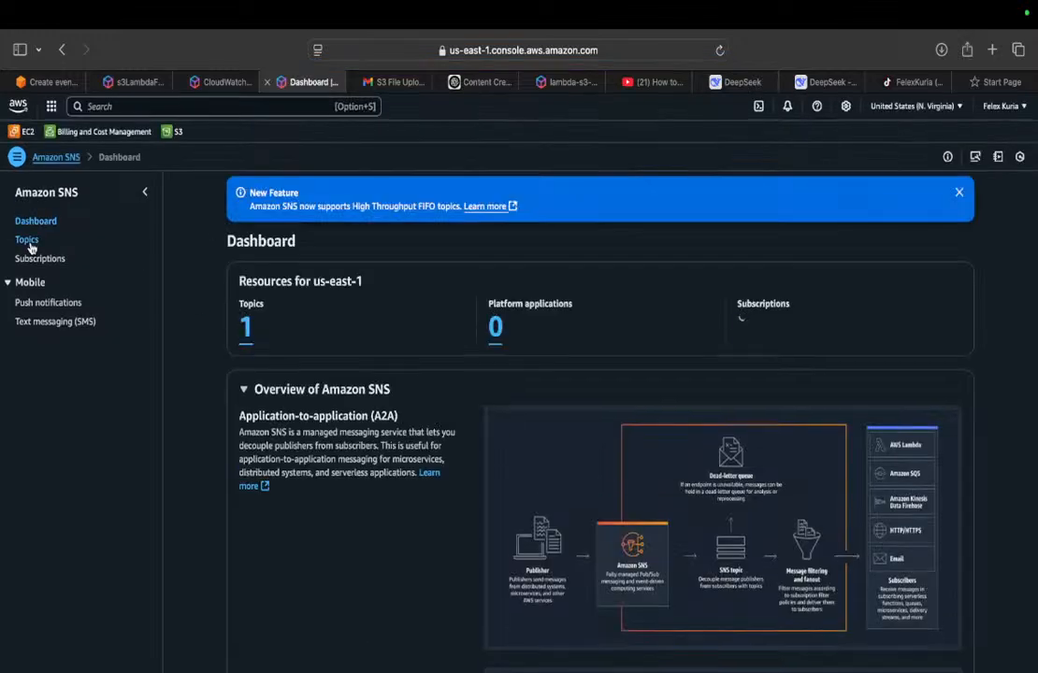
click(28, 241)
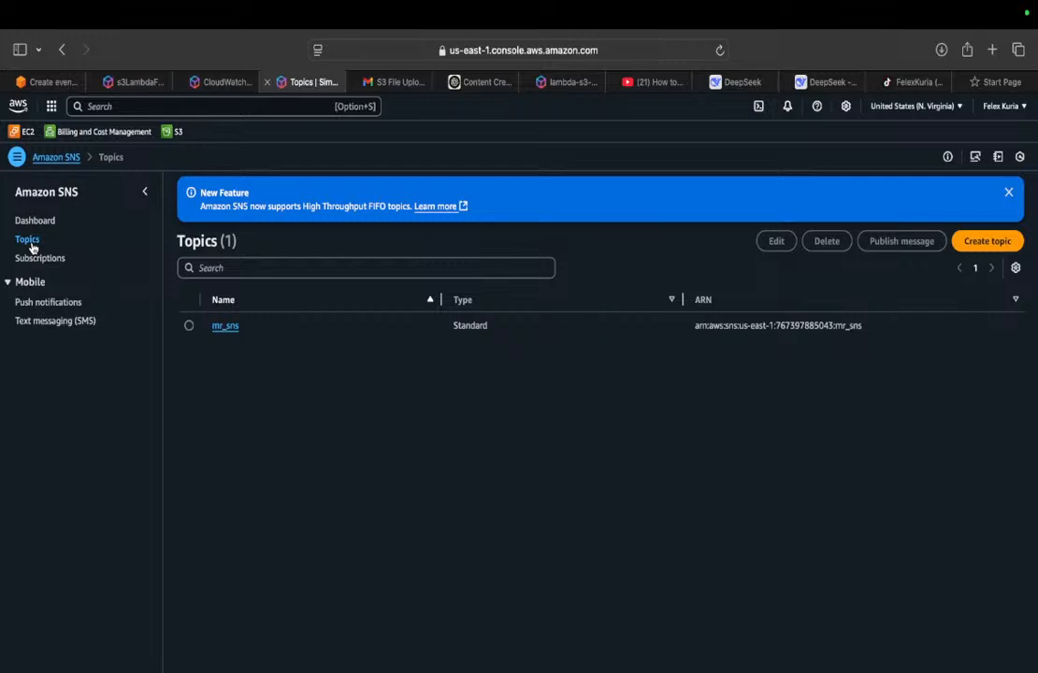
Step: Create a FIFO topic named ghga with the display name bbb, keeping message group scope for high throughput
click(984, 242)
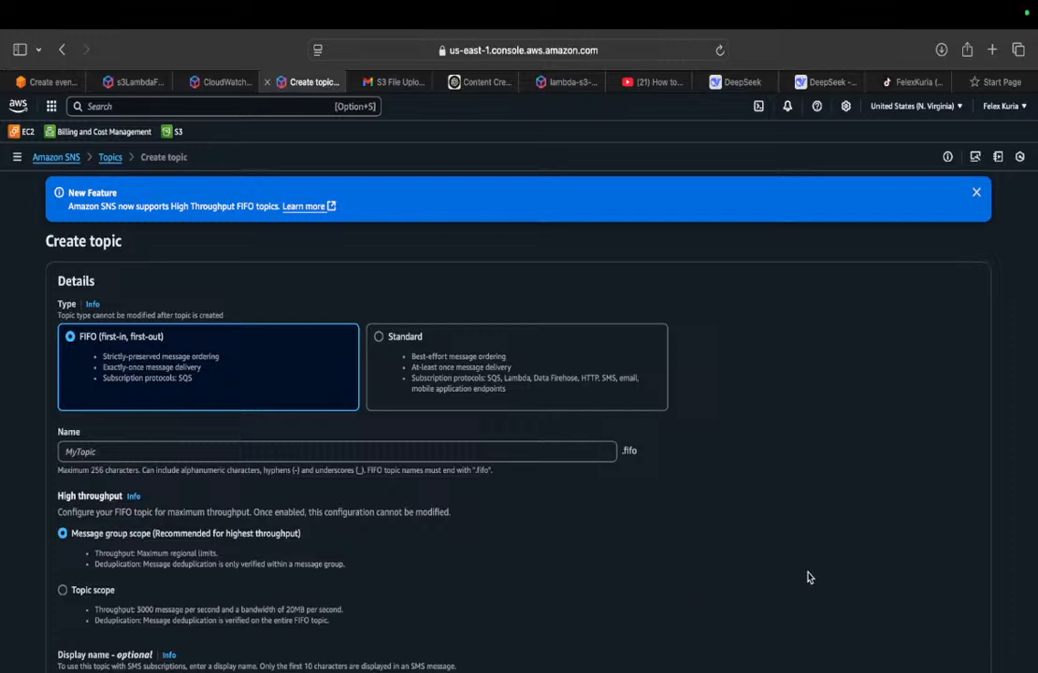
scroll(809, 578, down, 10)
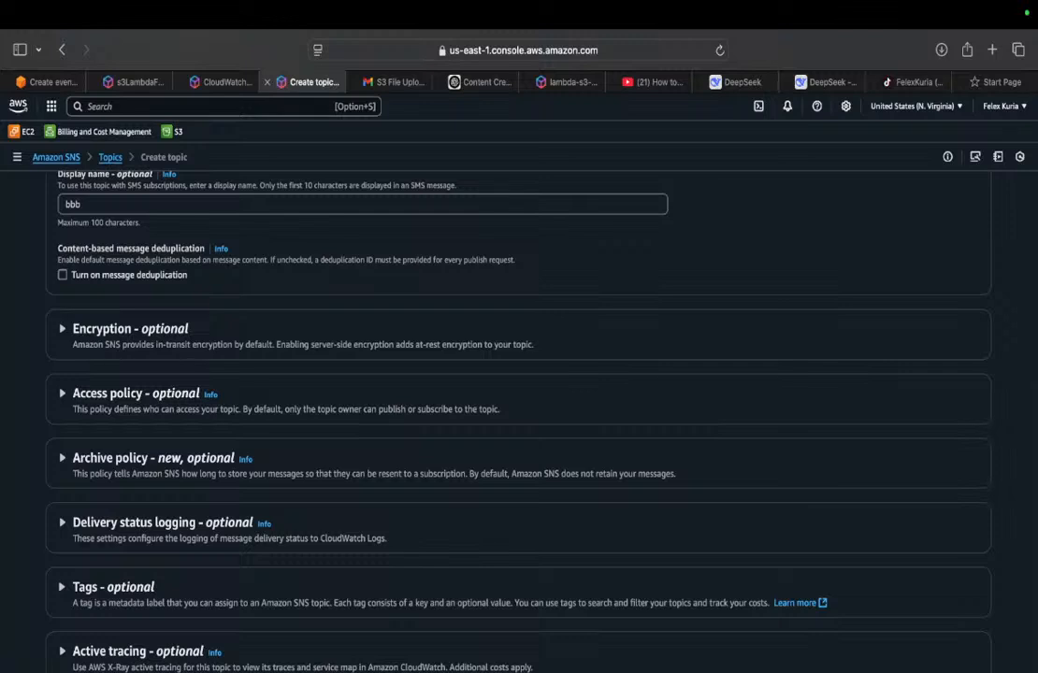
click(952, 671)
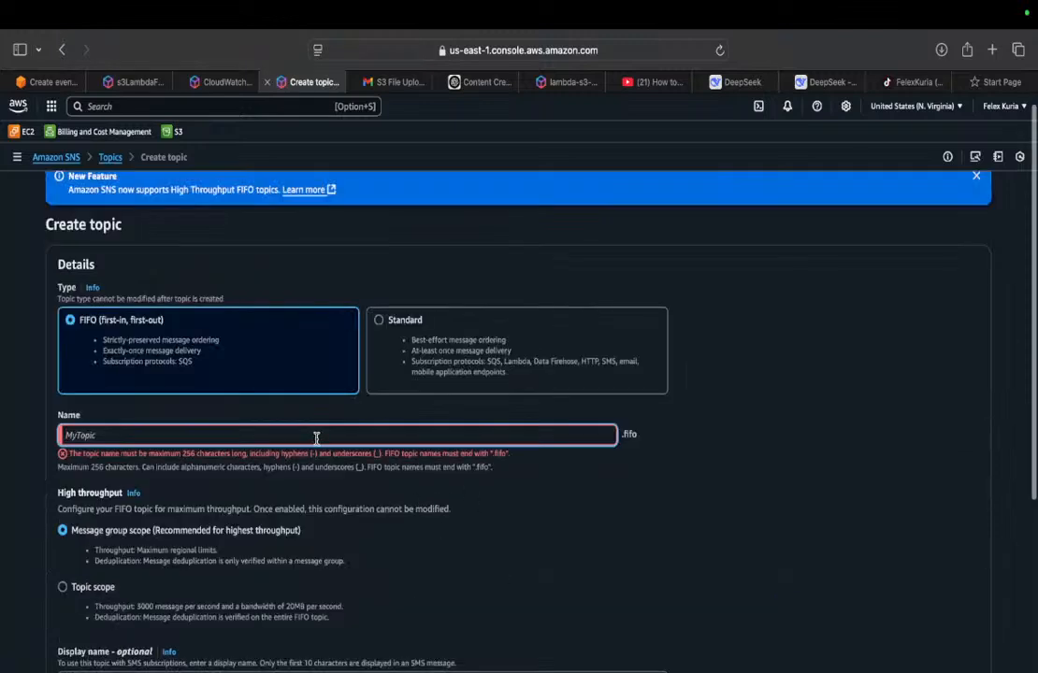
text(gh)
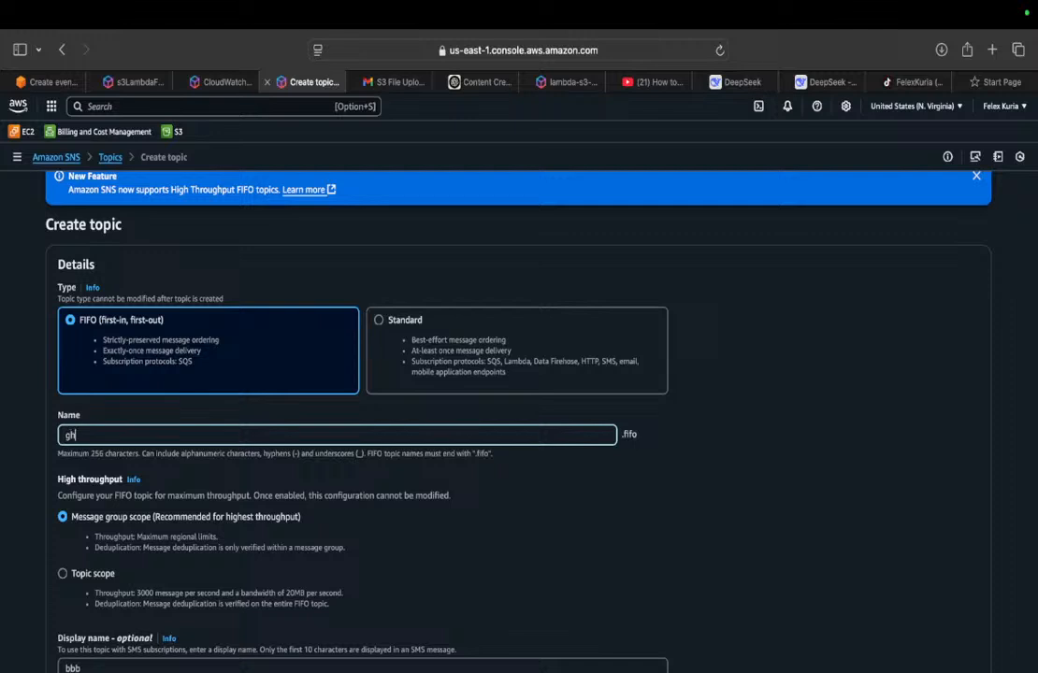
text(ga)
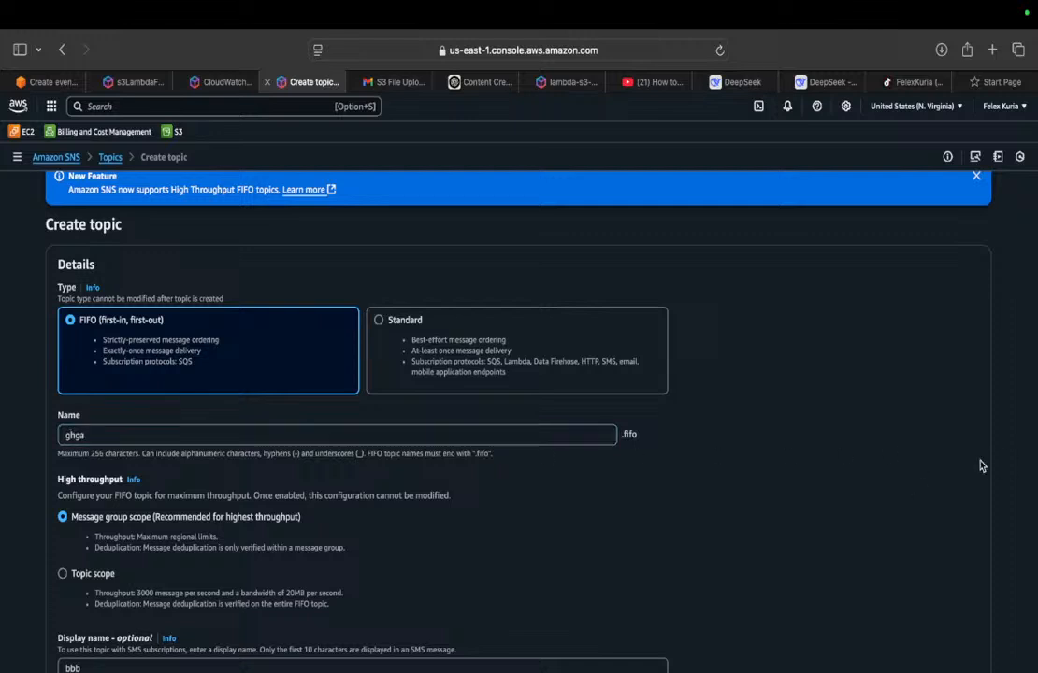
scroll(980, 466, down, 5)
scroll(1036, 580, down, 1)
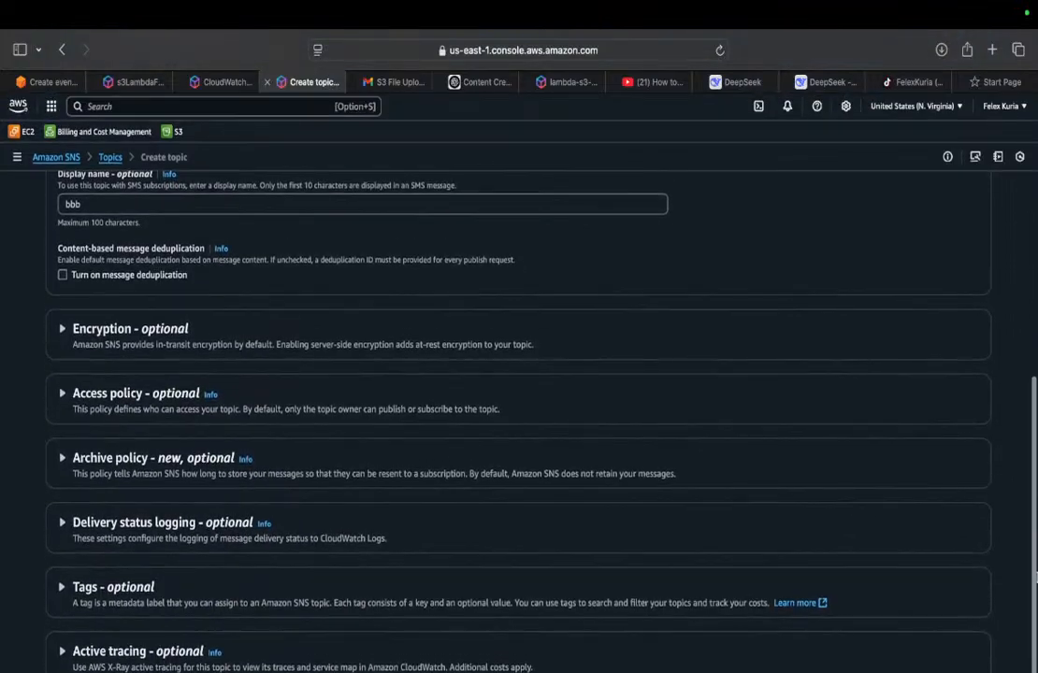
click(942, 554)
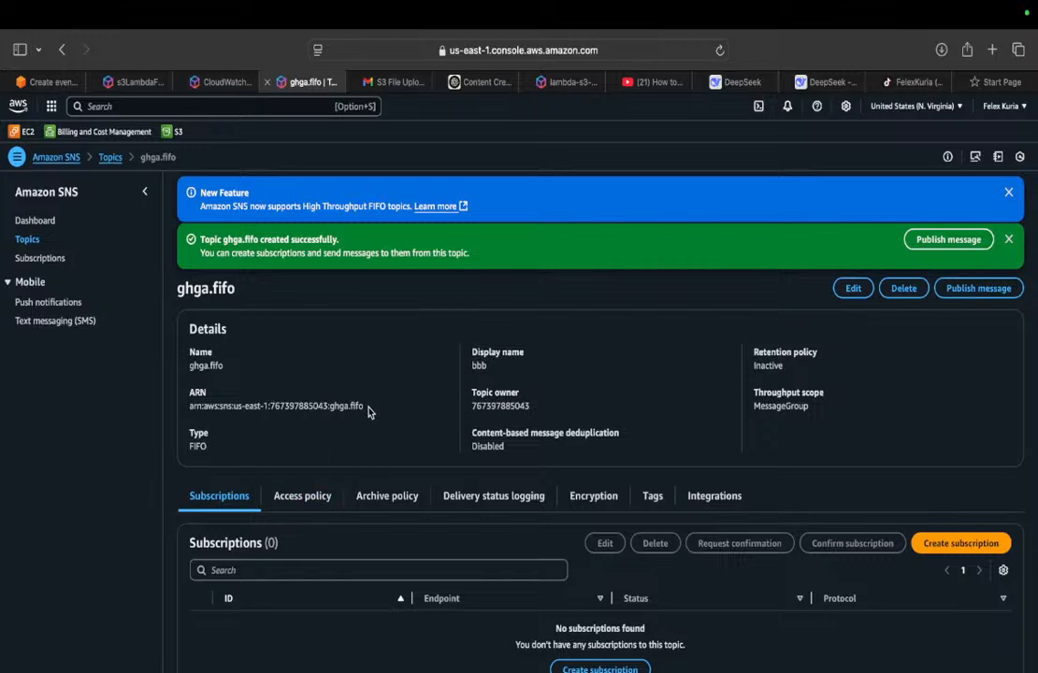
drag(368, 411, 192, 401)
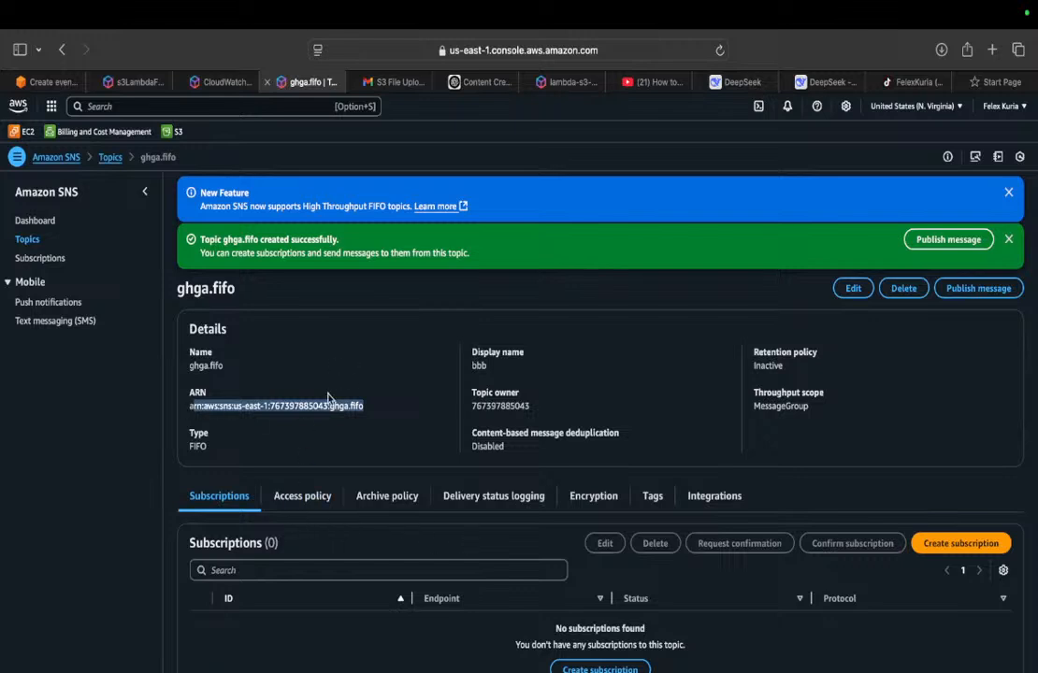
click(958, 544)
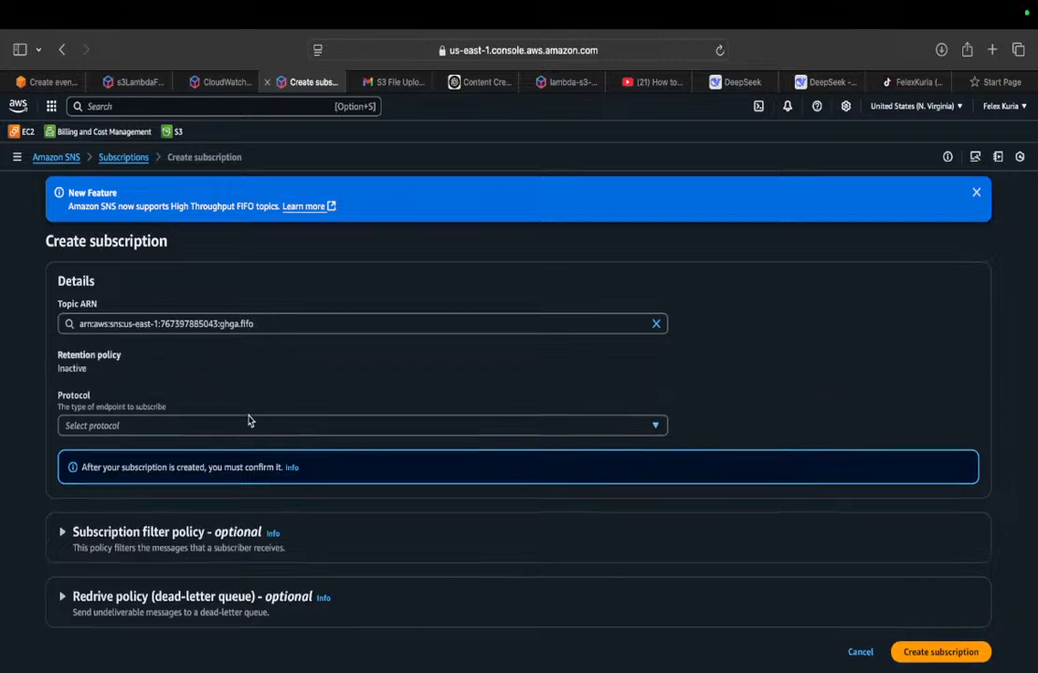
click(250, 426)
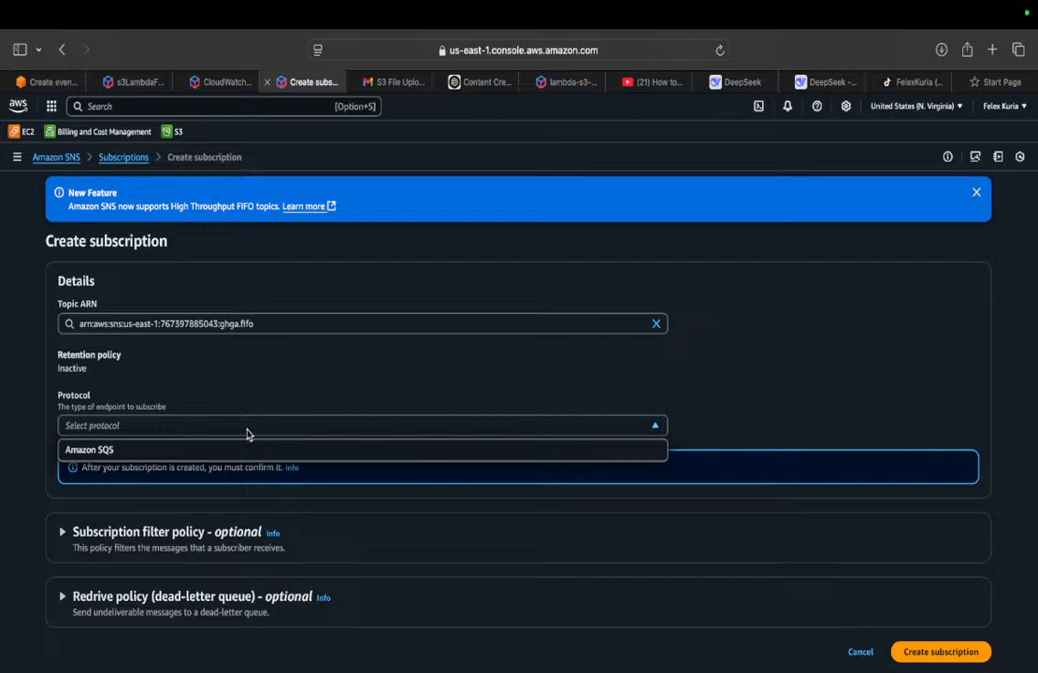
click(268, 426)
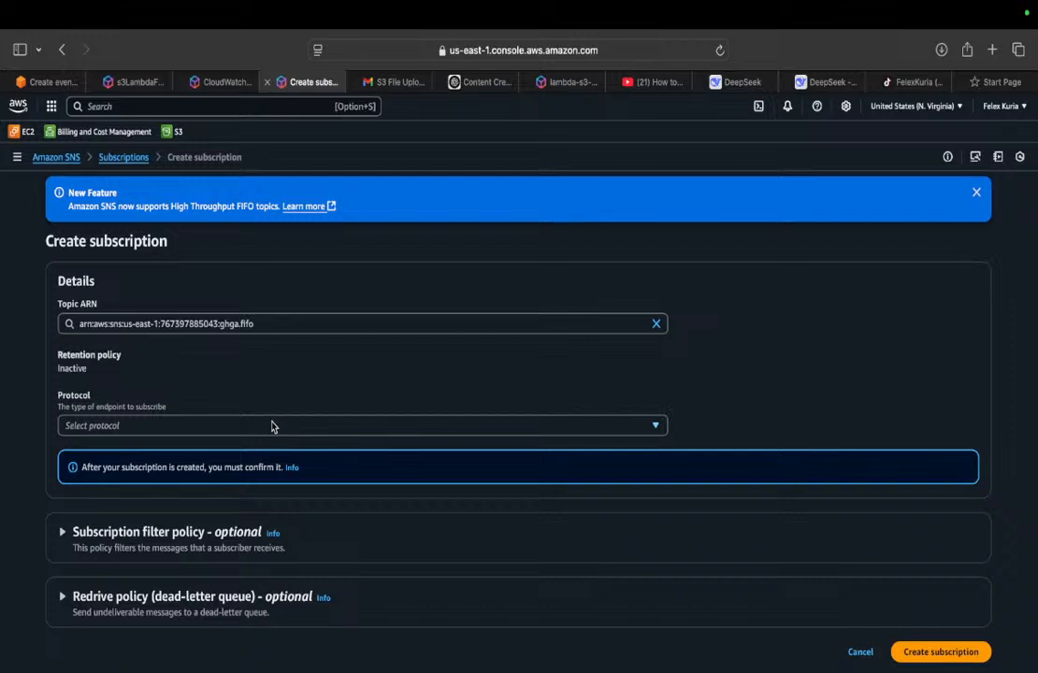
click(275, 427)
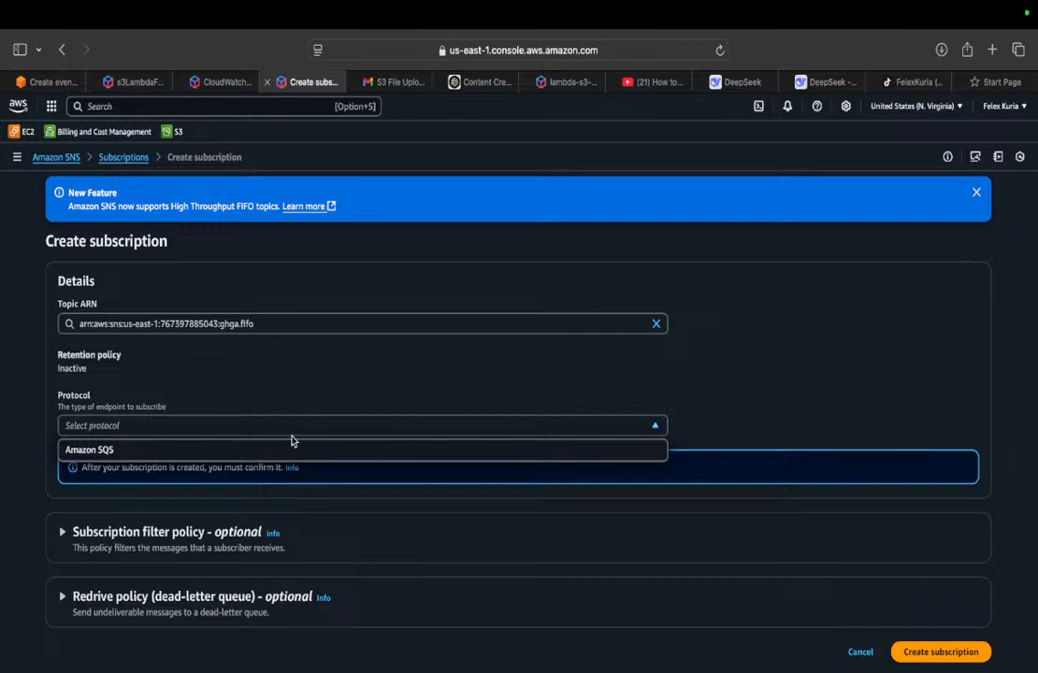
click(131, 157)
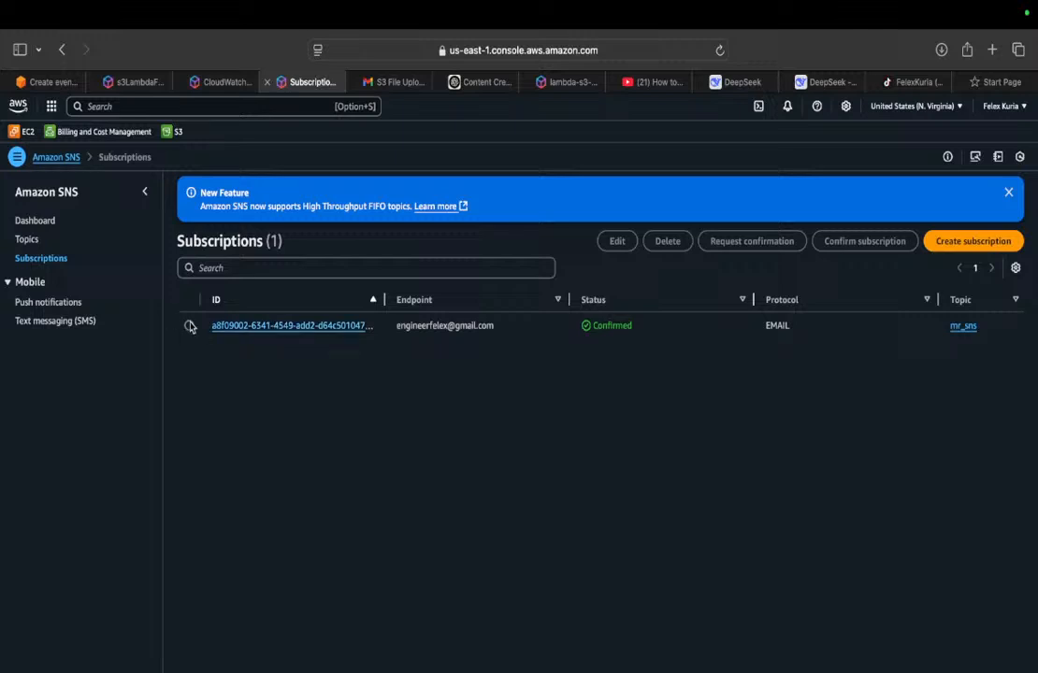
click(24, 239)
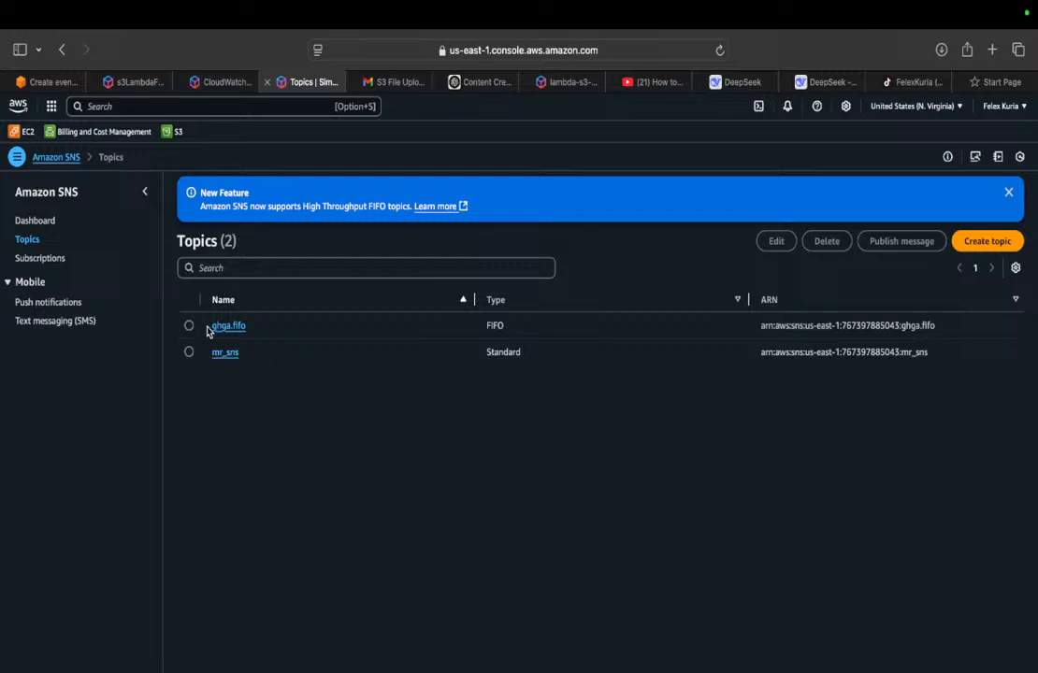
click(228, 326)
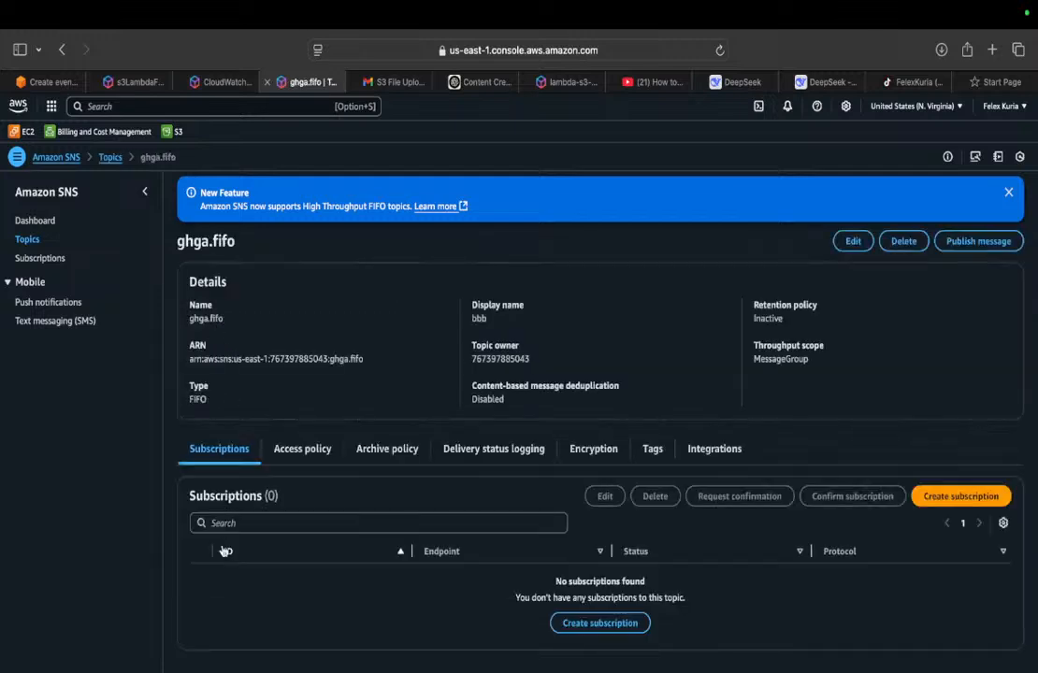
click(608, 625)
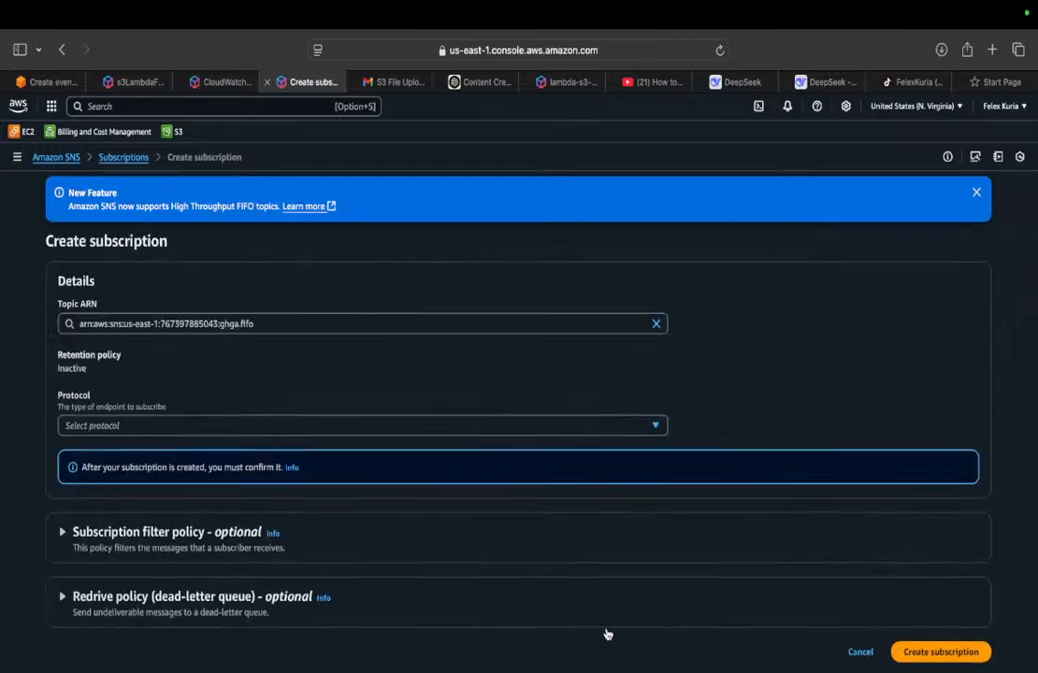
click(423, 432)
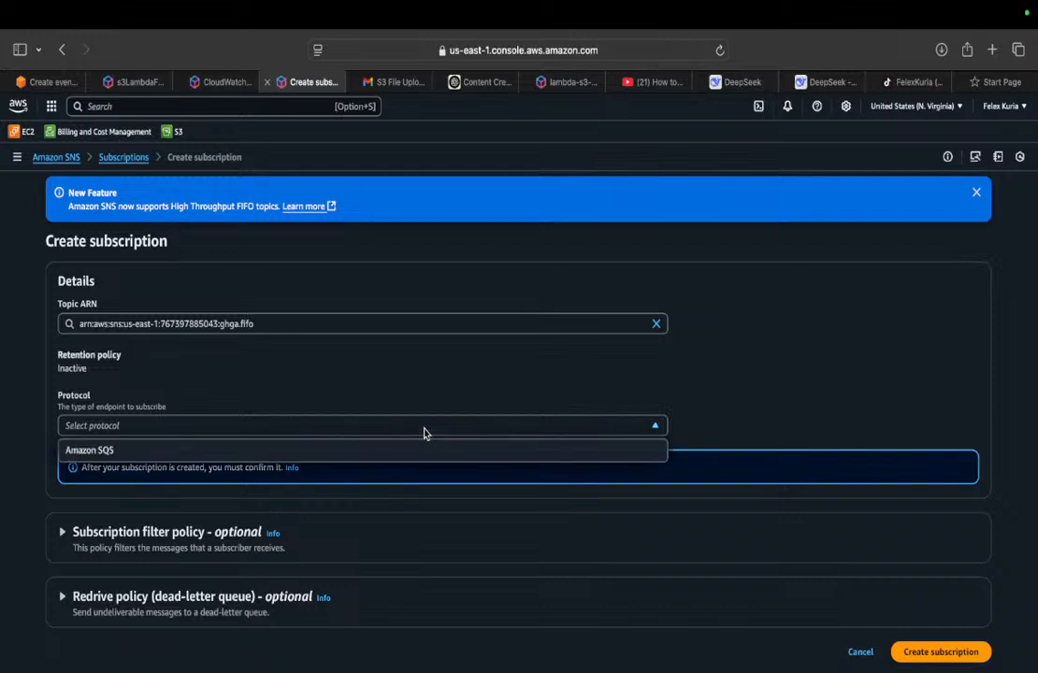
click(431, 454)
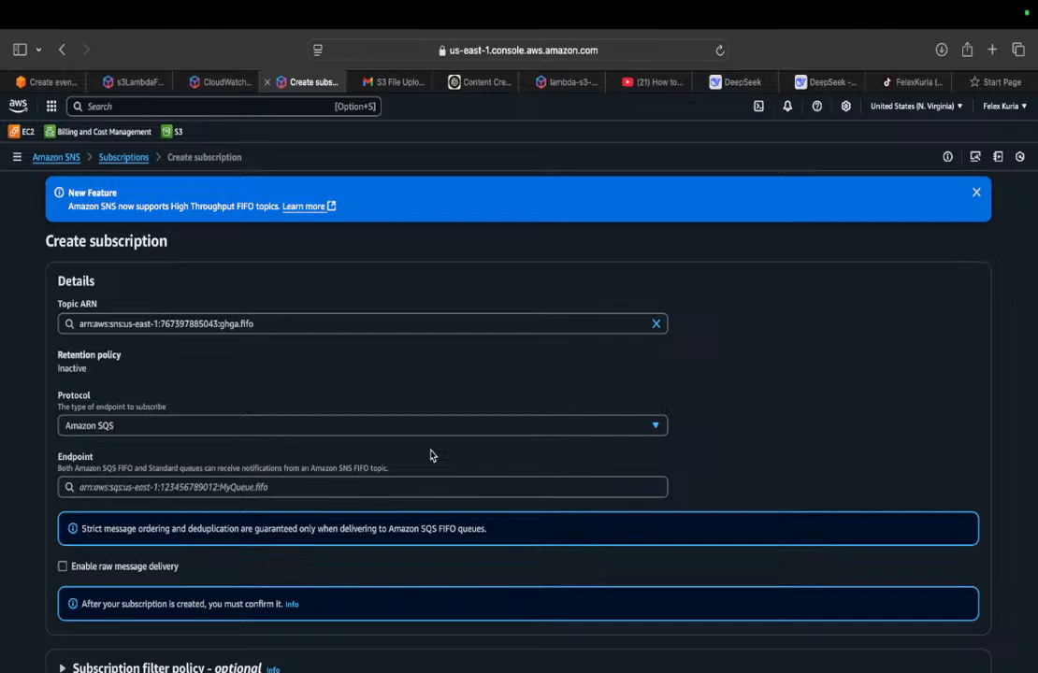
click(123, 157)
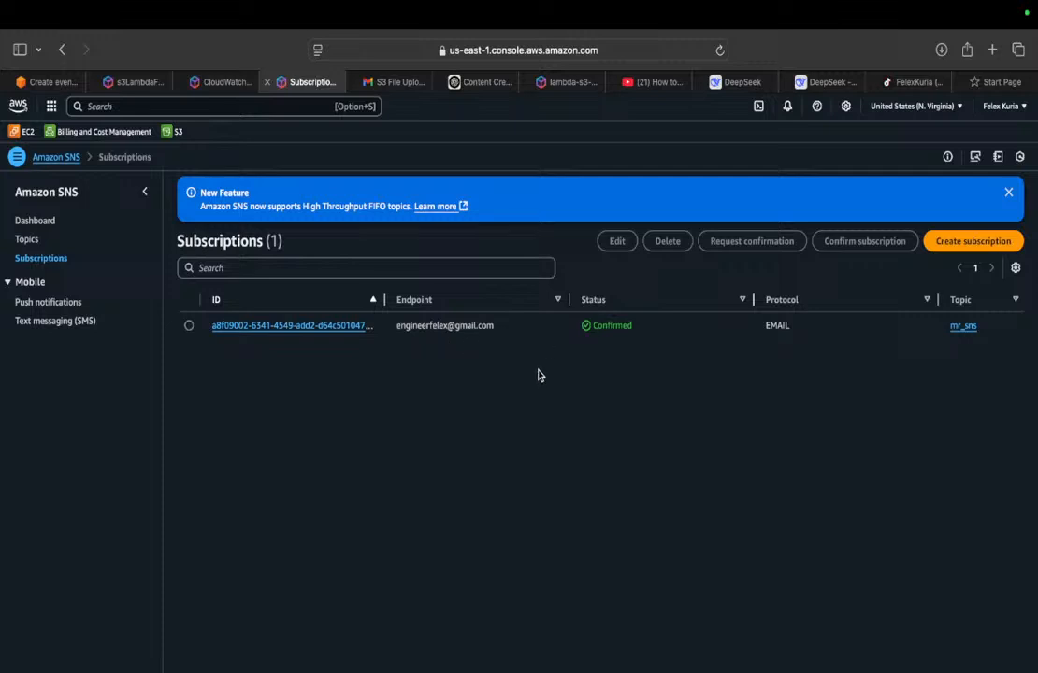
Step: Check the existing email subscription's details, and copy the ARN of the mr_sns topic
click(331, 327)
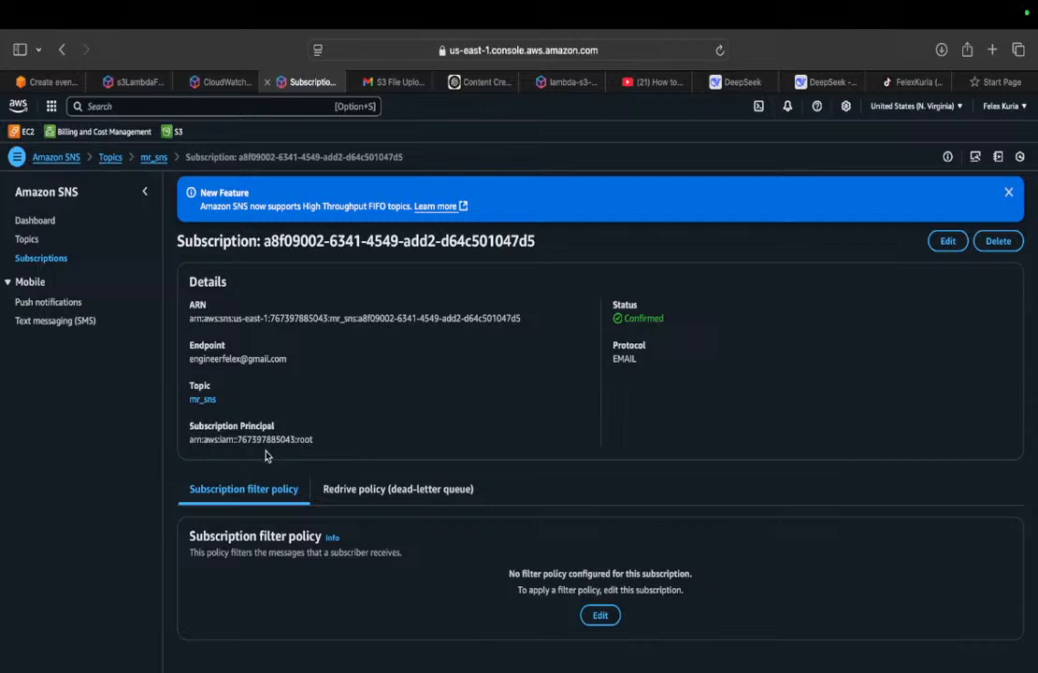
click(26, 241)
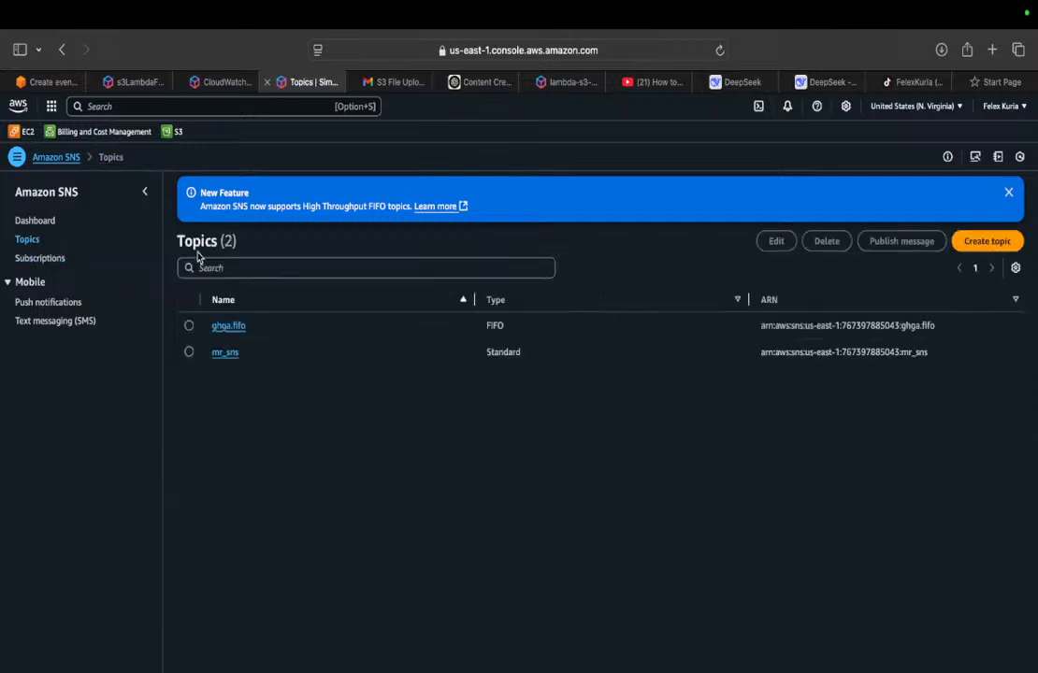
click(225, 353)
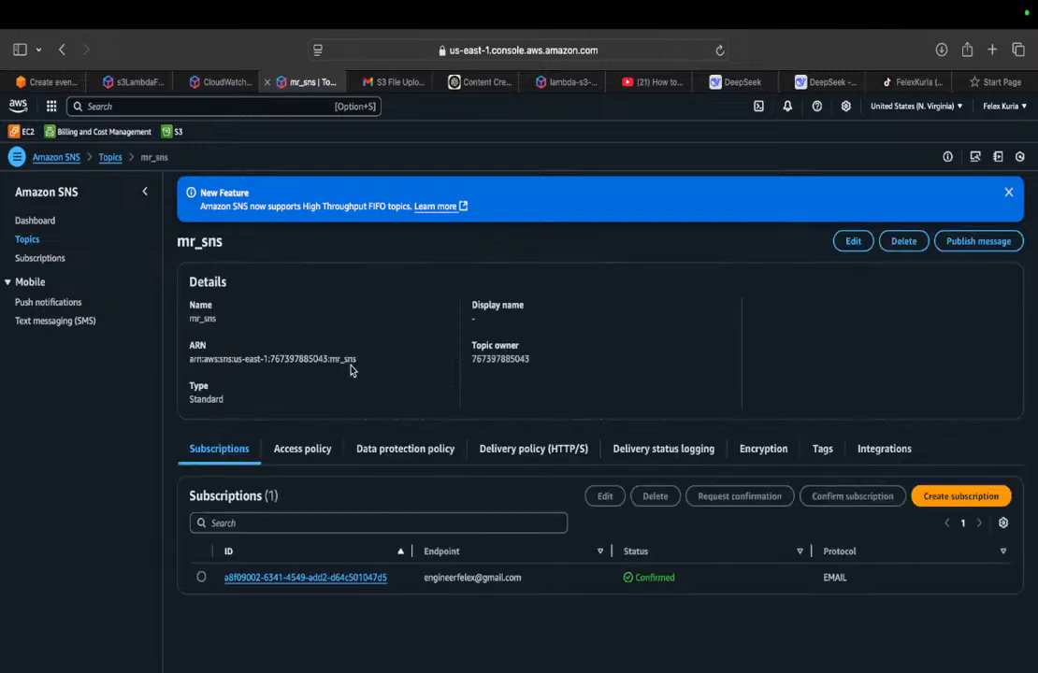
drag(367, 359, 190, 358)
key(super+c)
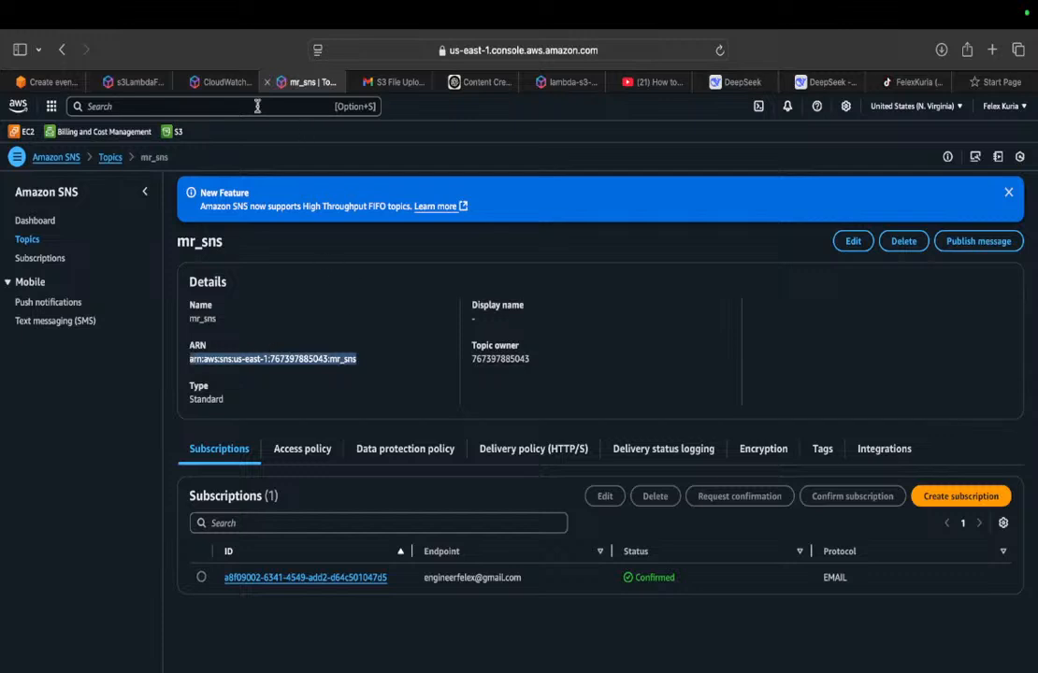
Step: Replace the SNS_TOPIC_ARN placeholder in s3LambdaFunction's lambda_function.py with the copied mr_sns topic ARN
click(138, 82)
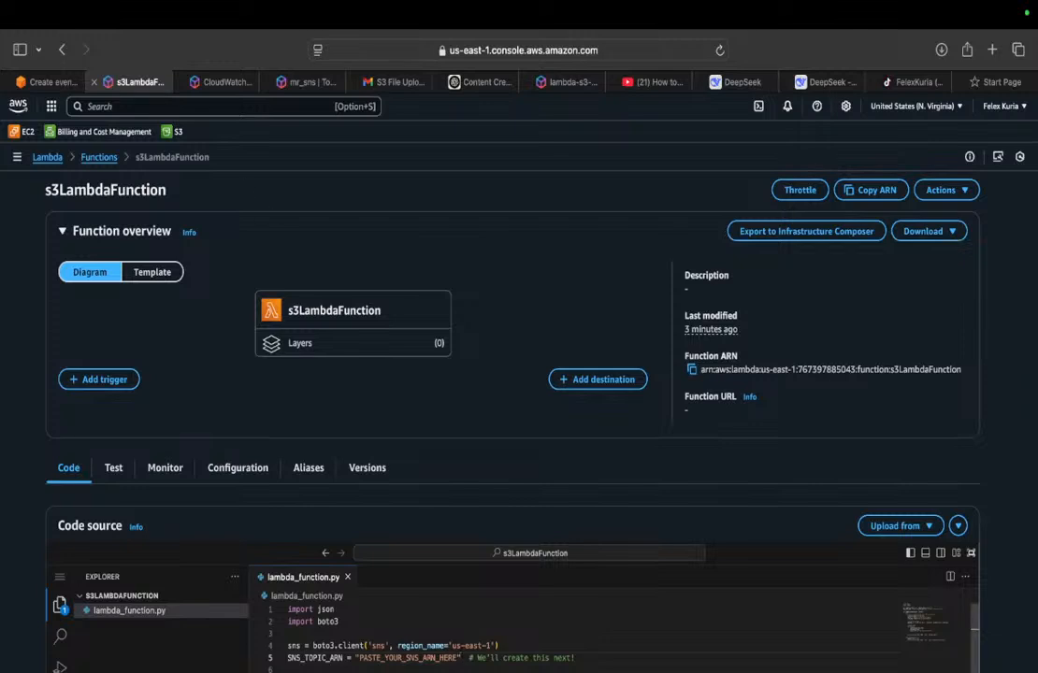
double_click(460, 658)
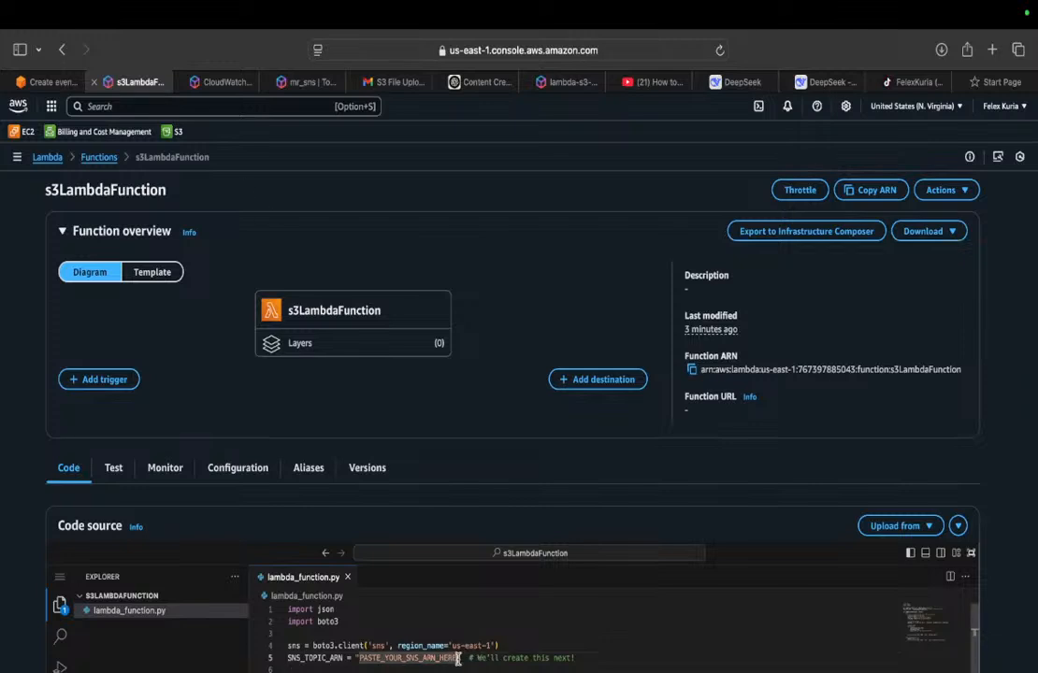
key(Right)
key(BackSpace)
key(BackSpace)
key(BackSpace)
key(BackSpace)
key(BackSpace)
key(BackSpace)
key(BackSpace)
key(BackSpace)
key(BackSpace)
key(BackSpace)
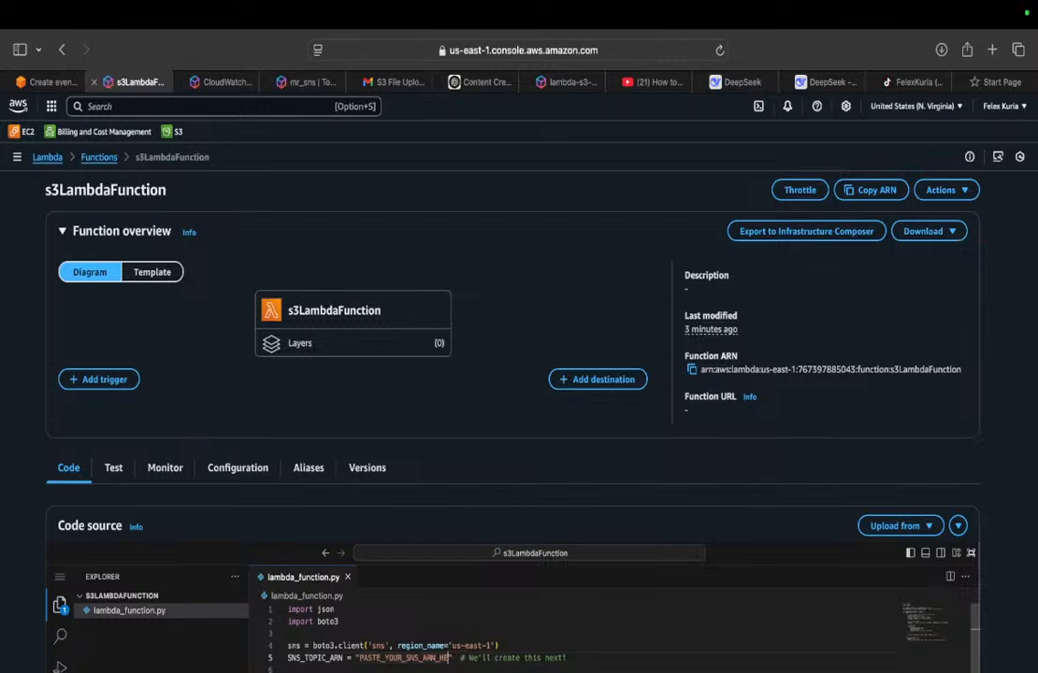
key(BackSpace)
key(BackSpace)
key(BackSpace)
key(BackSpace)
key(BackSpace)
key(BackSpace)
key(BackSpace)
key(BackSpace)
key(BackSpace)
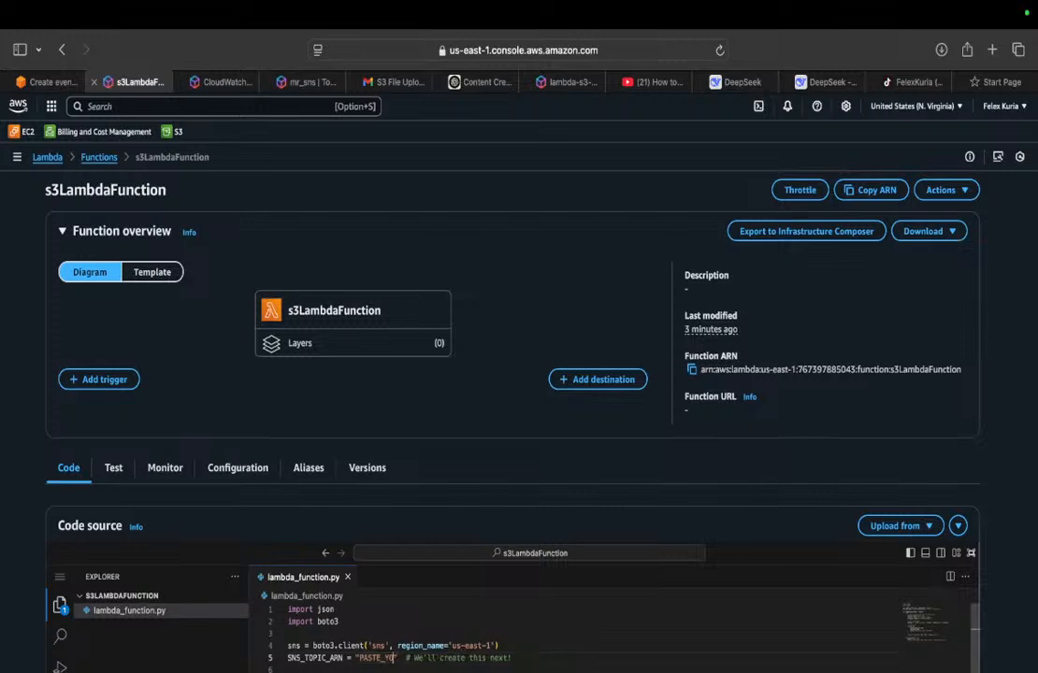
key(BackSpace)
key(BackSpace)
key(BackSpace)
key(BackSpace)
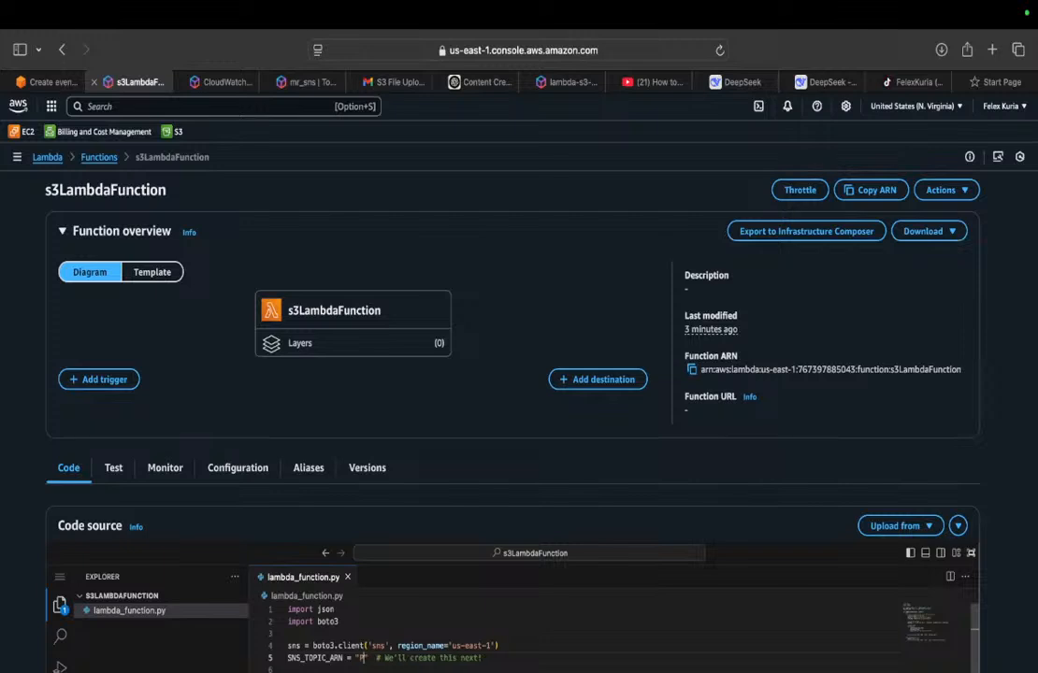
key(super+v)
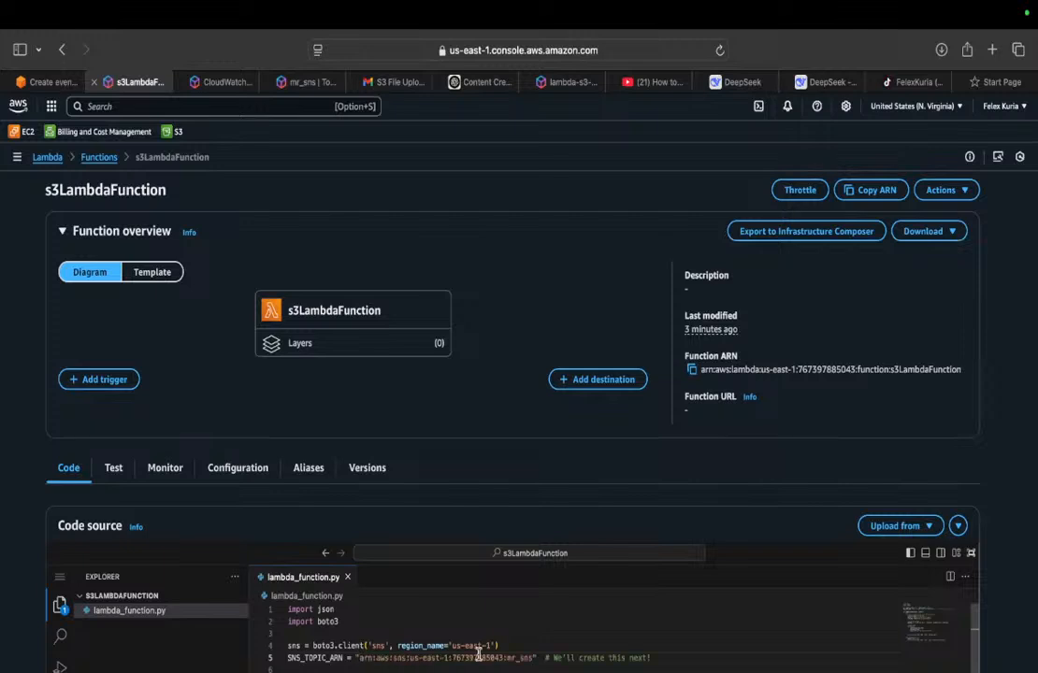
Step: Deploy the updated lambda_function.py code of s3LambdaFunction
click(635, 634)
key(Down)
key(Down)
key(Down)
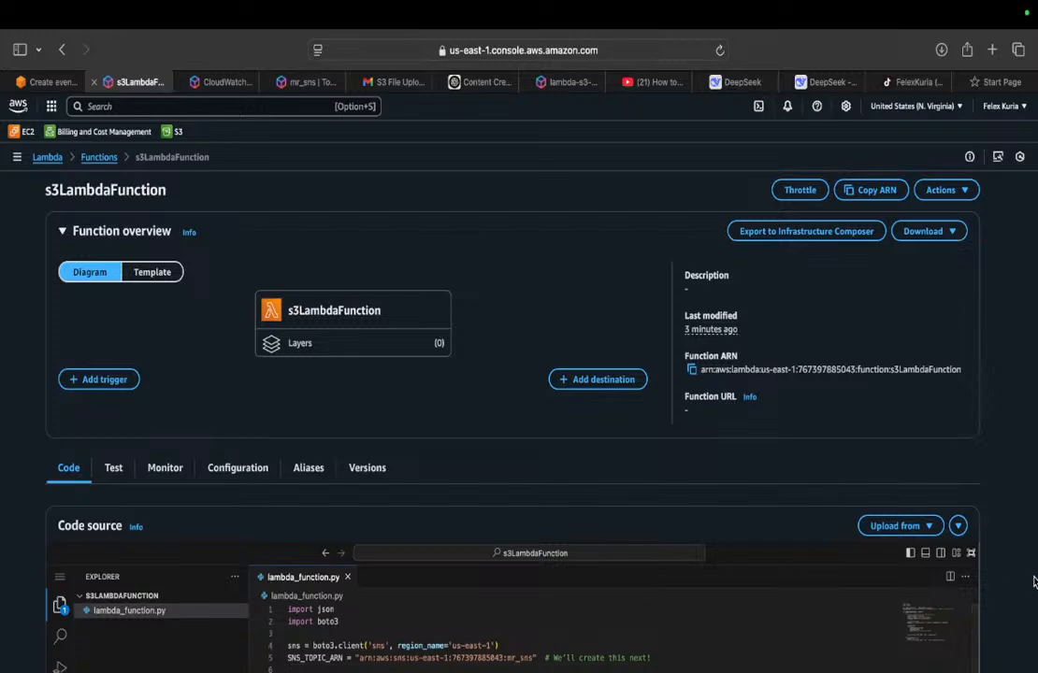
scroll(1033, 583, down, 6)
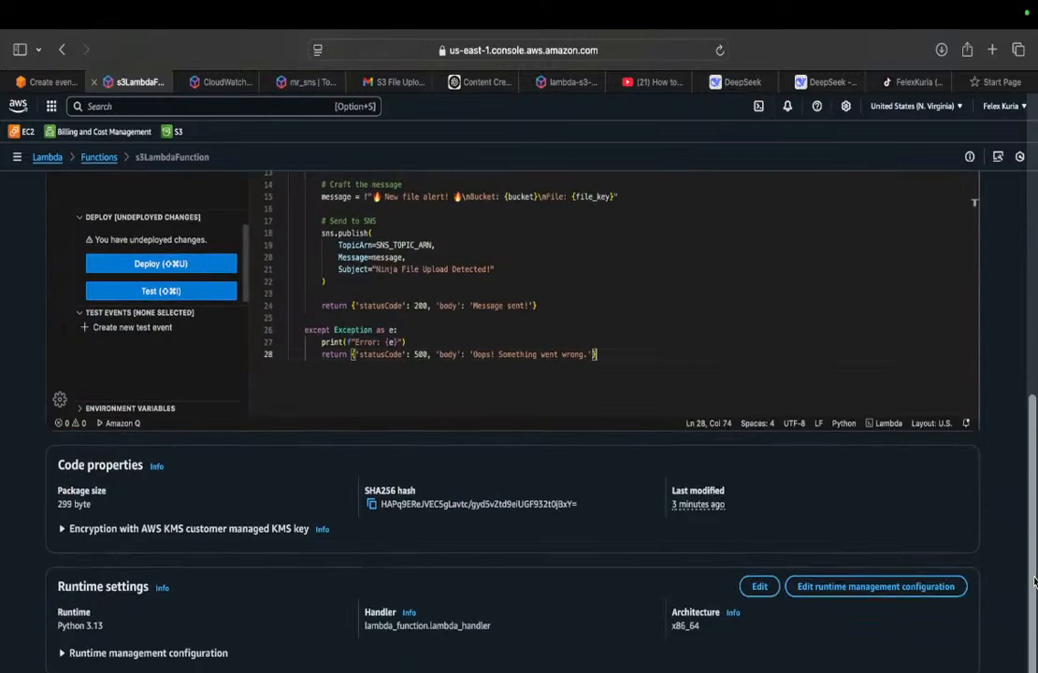
click(147, 266)
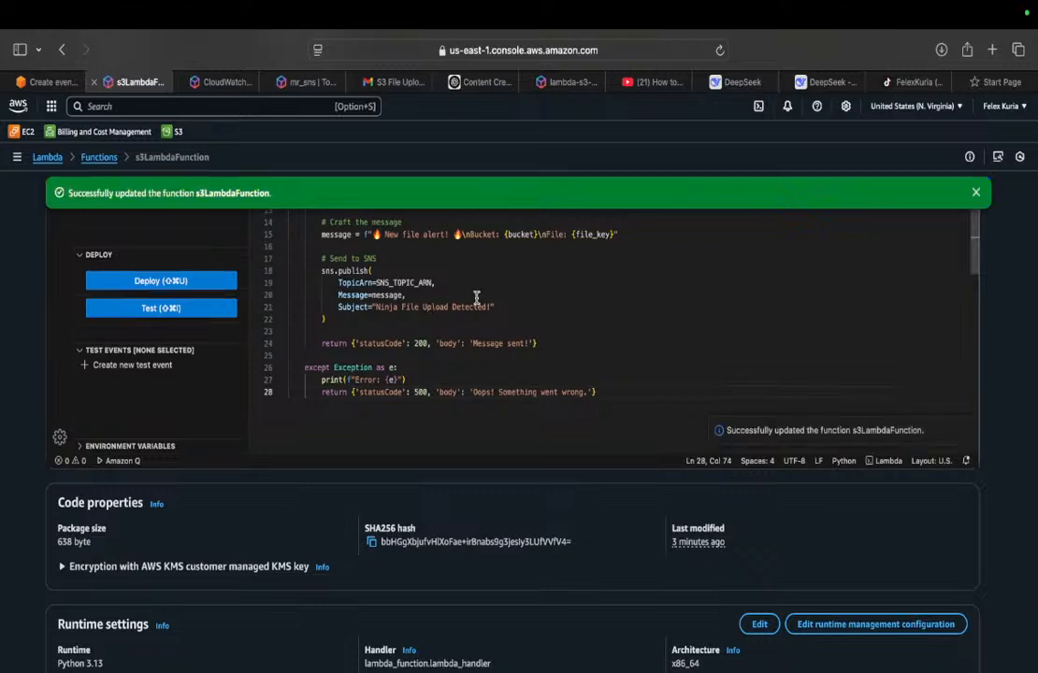
Step: Reload the lambatriggers3 bucket's event notification form and select s3LambdaFunction in the refreshed Lambda functions list
click(104, 157)
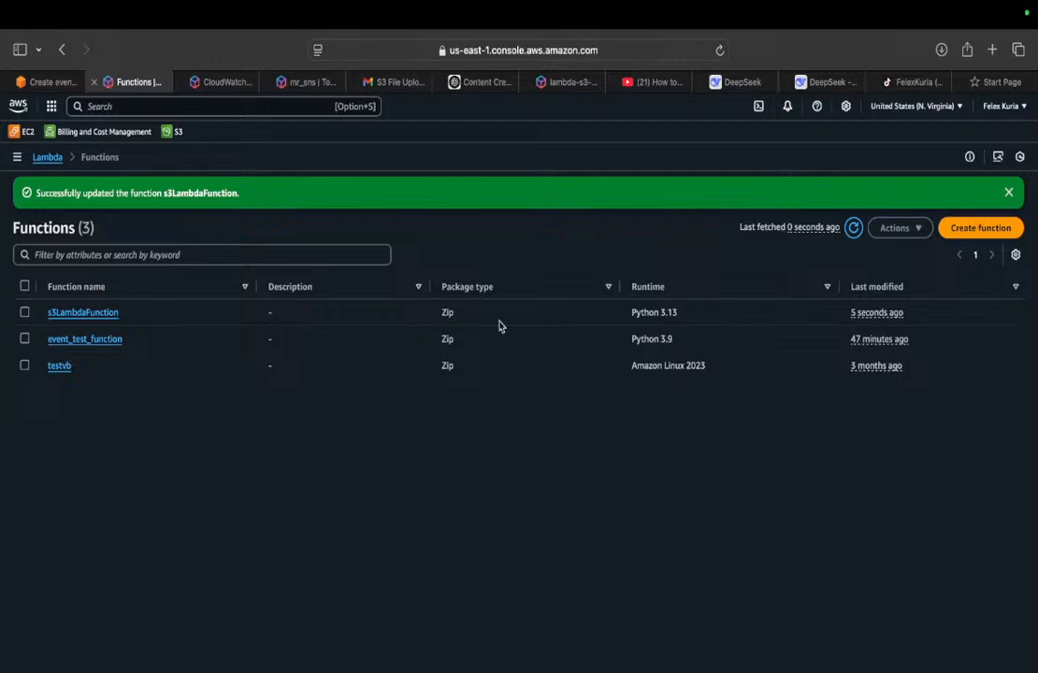
click(853, 227)
click(45, 83)
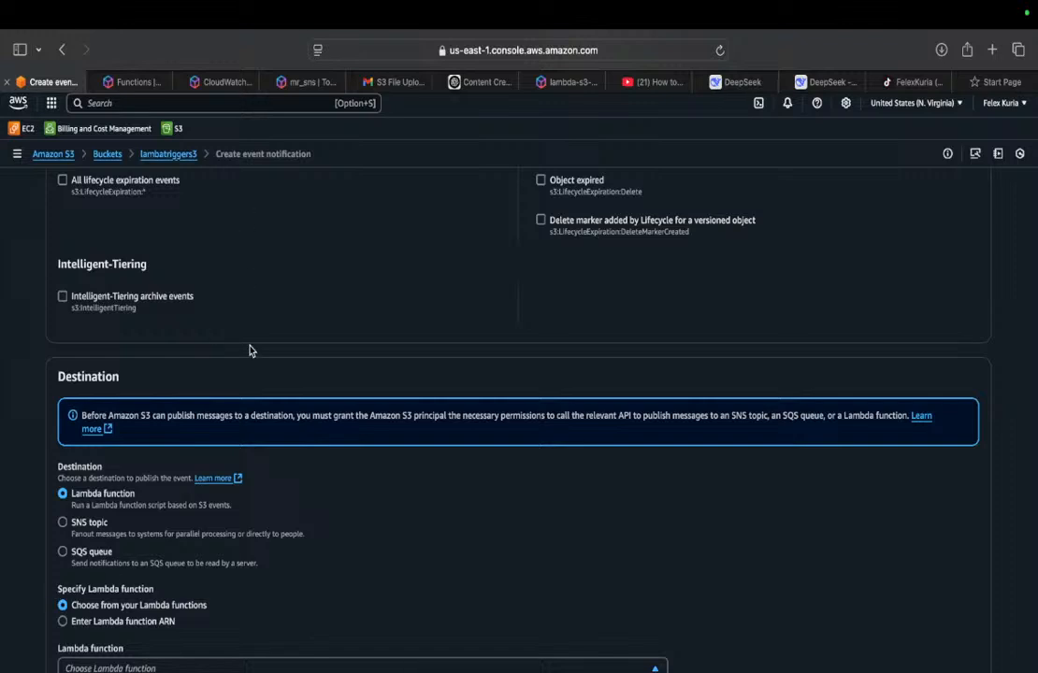
key(super+r)
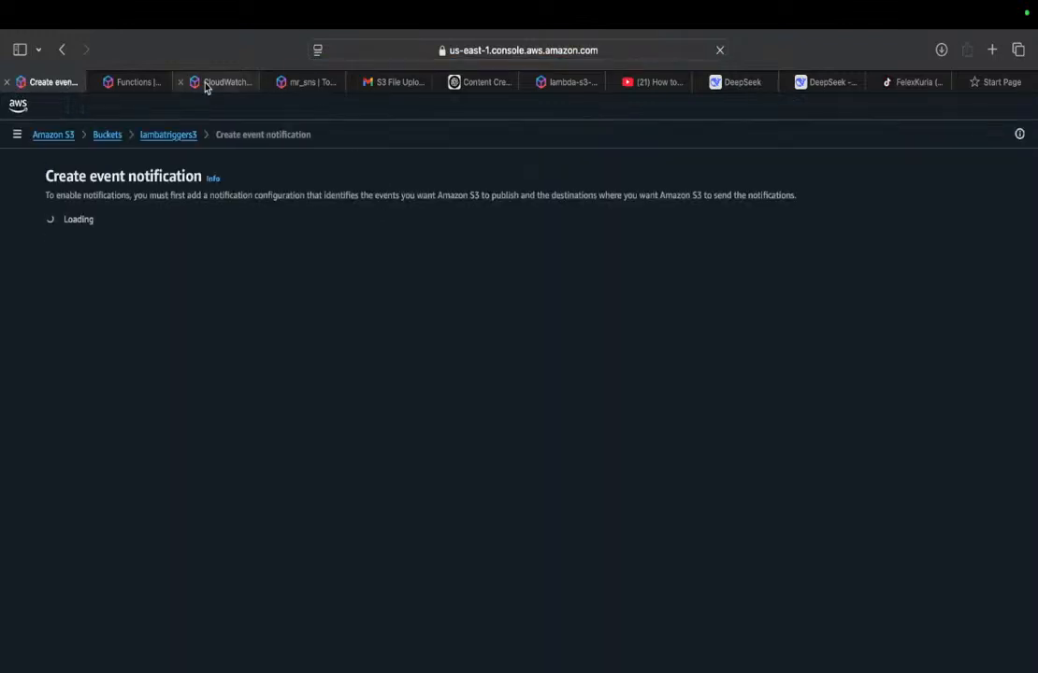
click(131, 82)
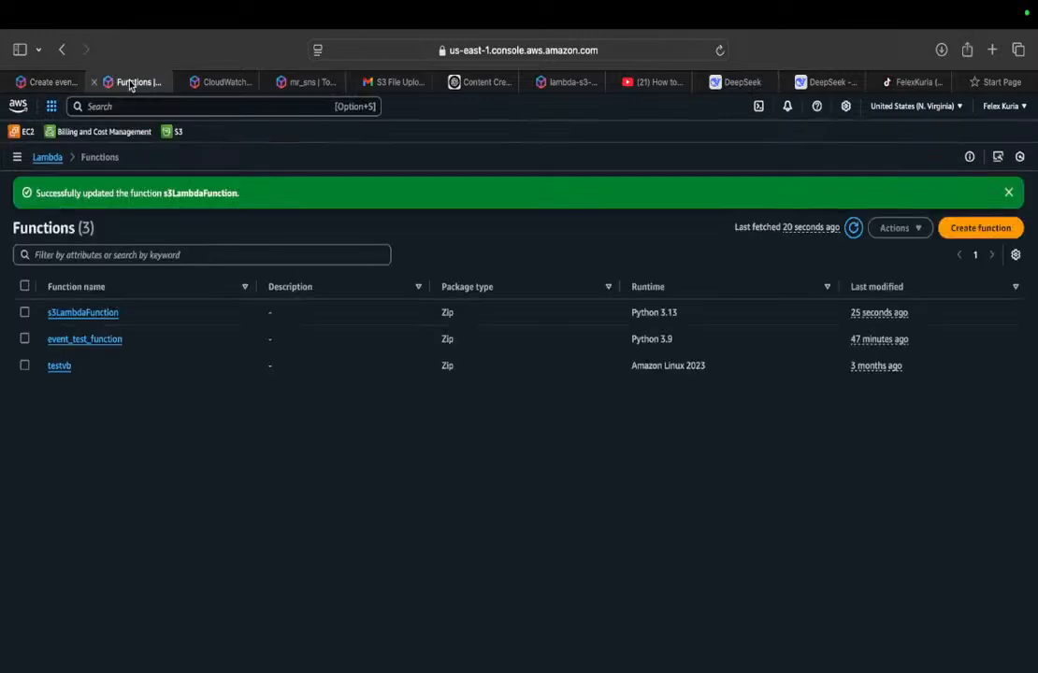
click(23, 313)
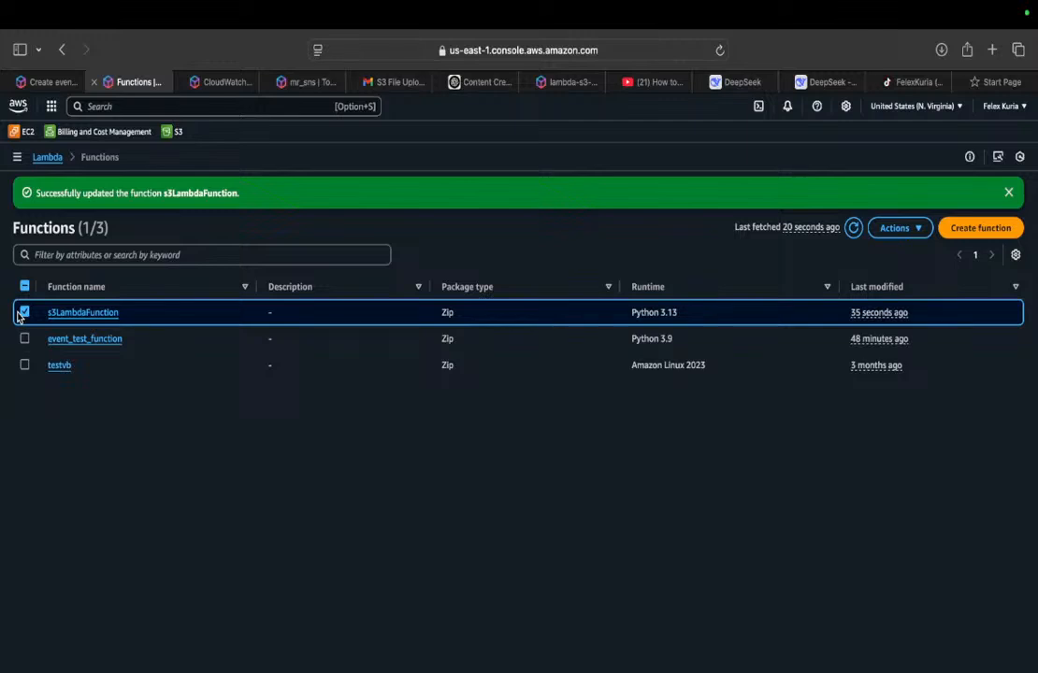
Step: Name the lambatriggers3 event notification S3_test_Name and enable all object create events for it
click(54, 83)
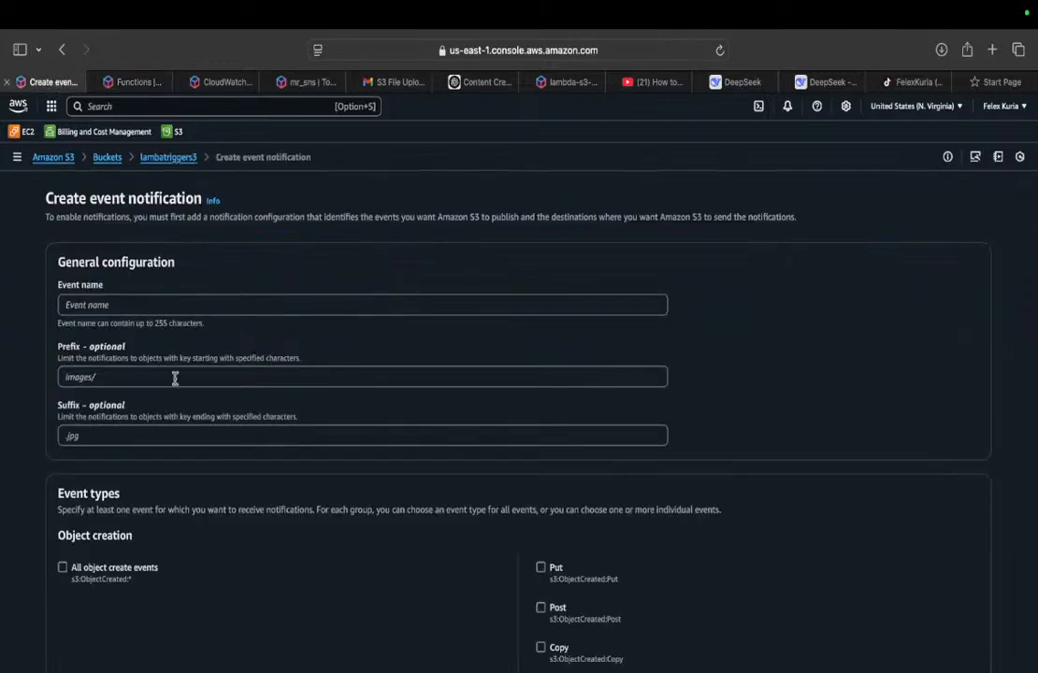
click(160, 307)
text(S3_test_)
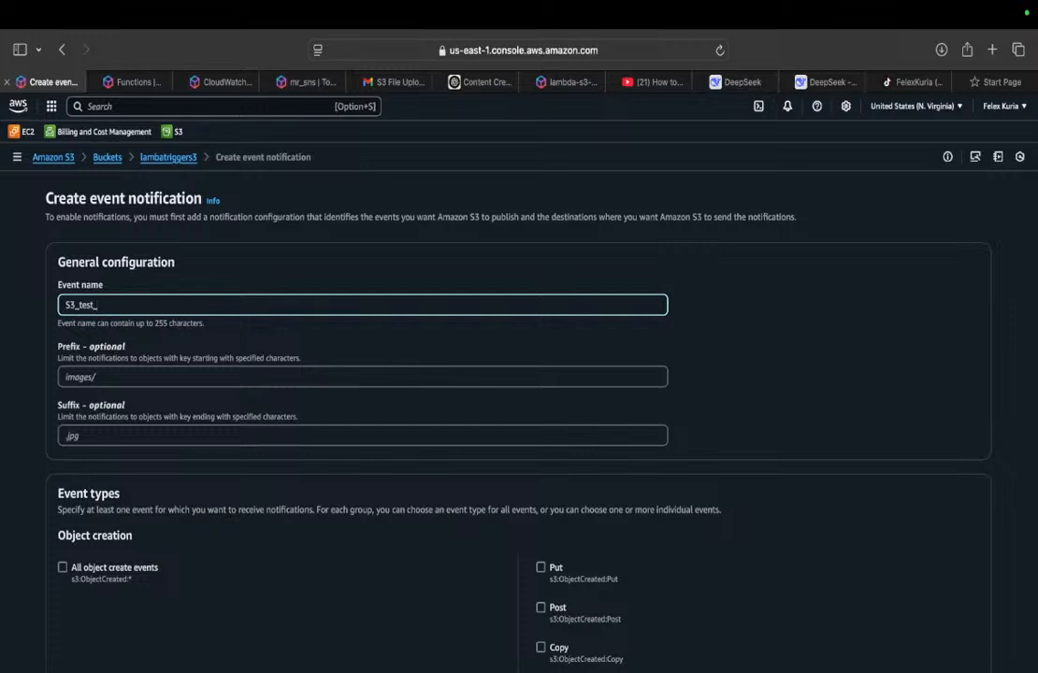
text(me)
click(58, 569)
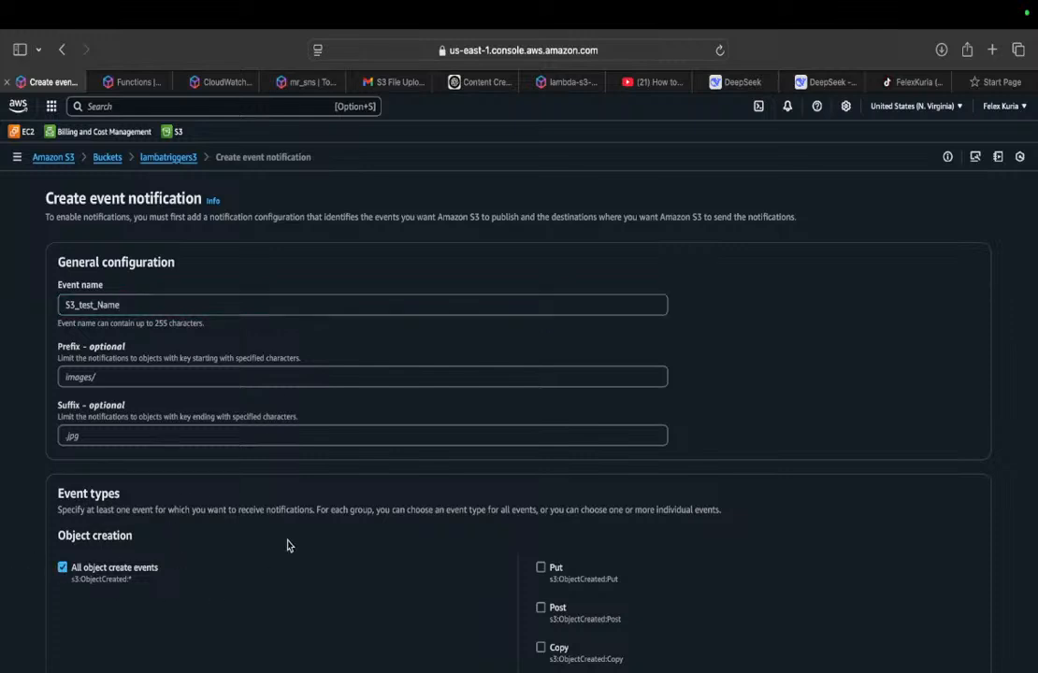
scroll(311, 542, down, 15)
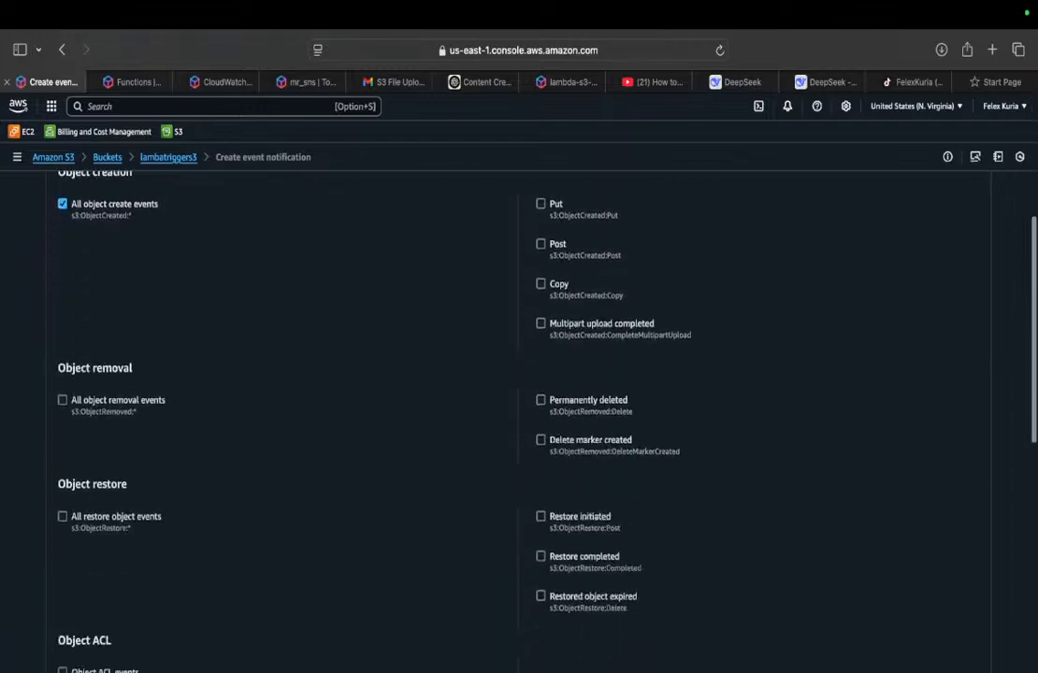
scroll(162, 539, down, 8)
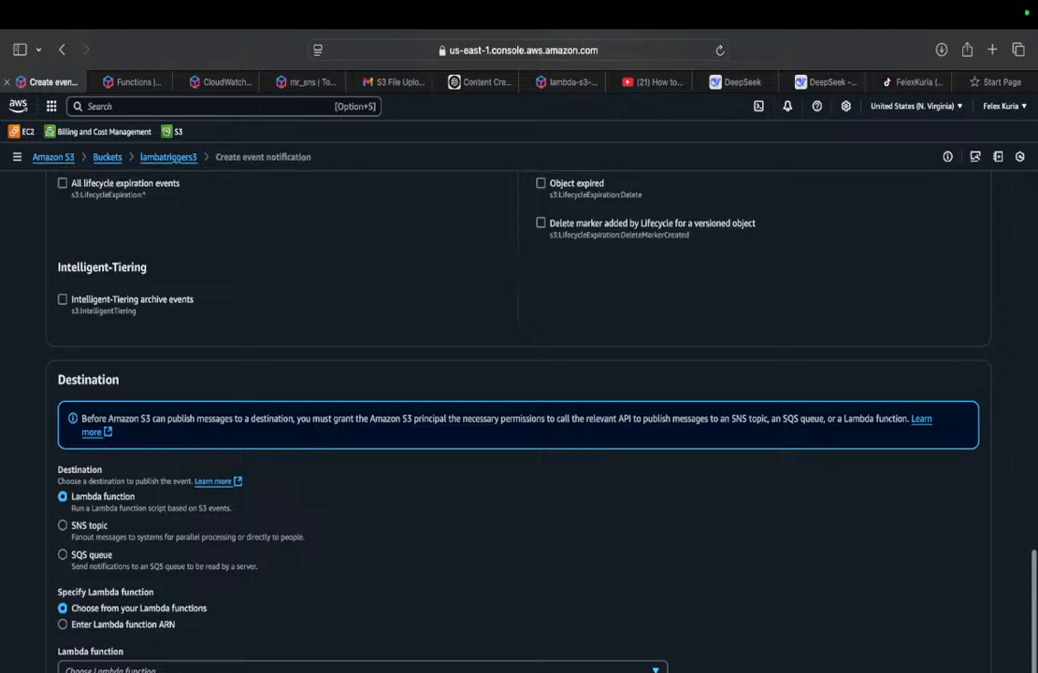
Step: Set s3LambdaFunction as the destination Lambda function and save the S3_test_Name event notification
click(187, 669)
click(137, 609)
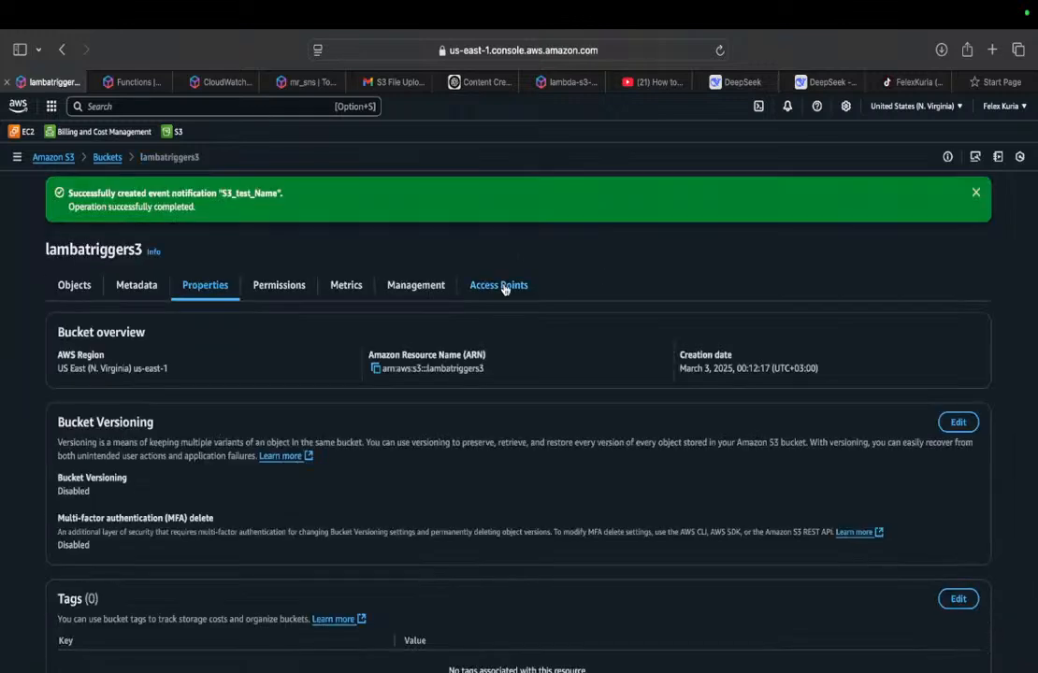
click(108, 159)
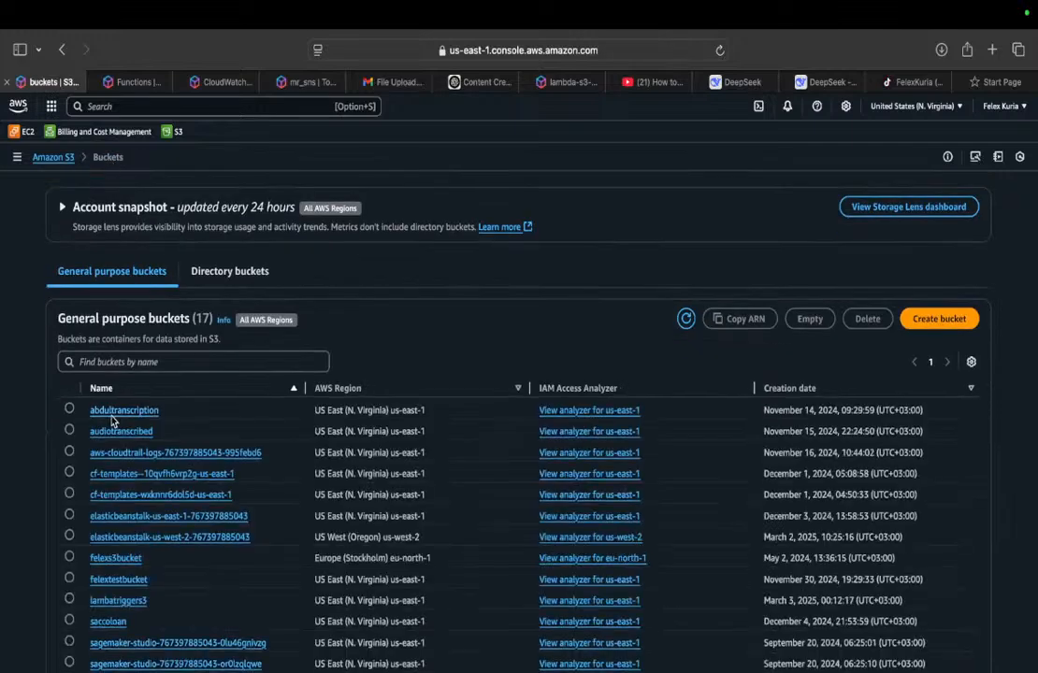
click(126, 601)
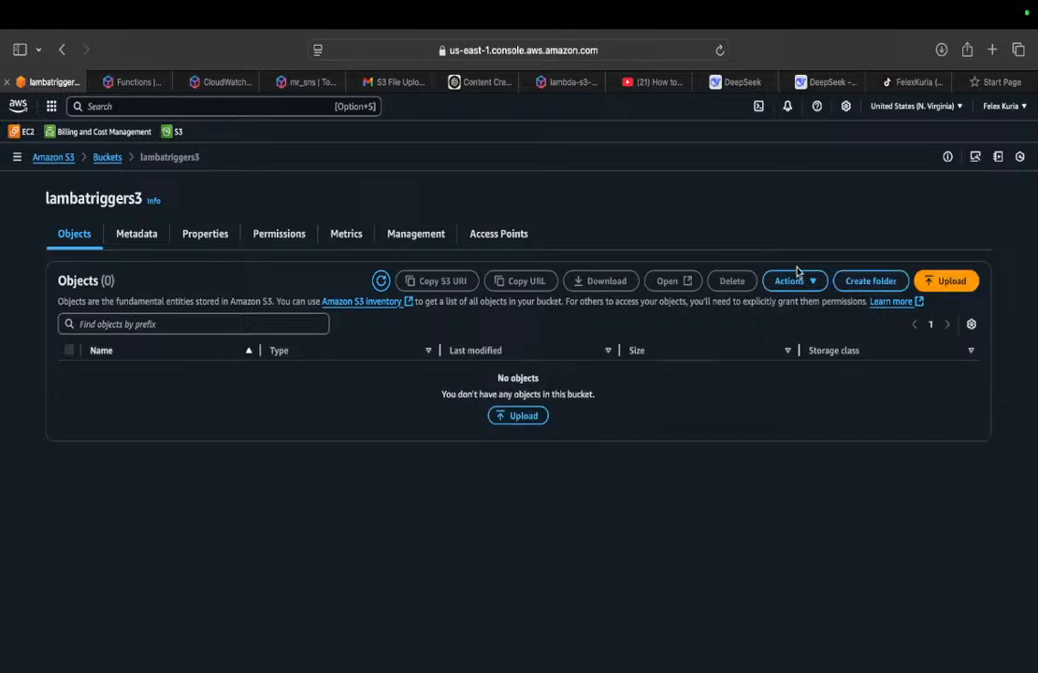
click(945, 281)
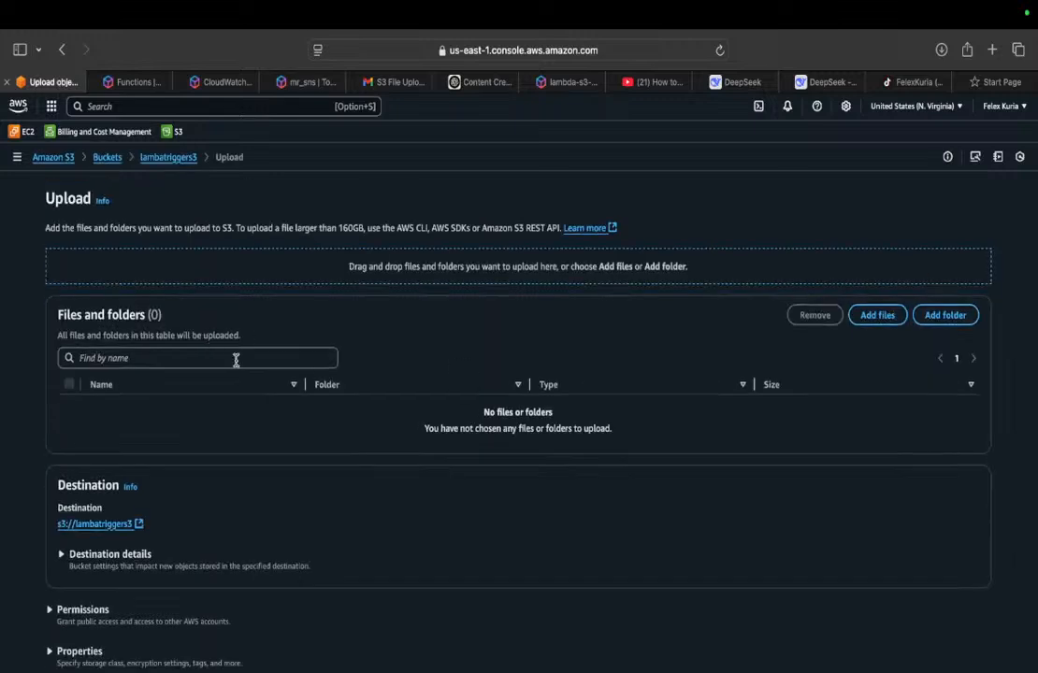
click(877, 315)
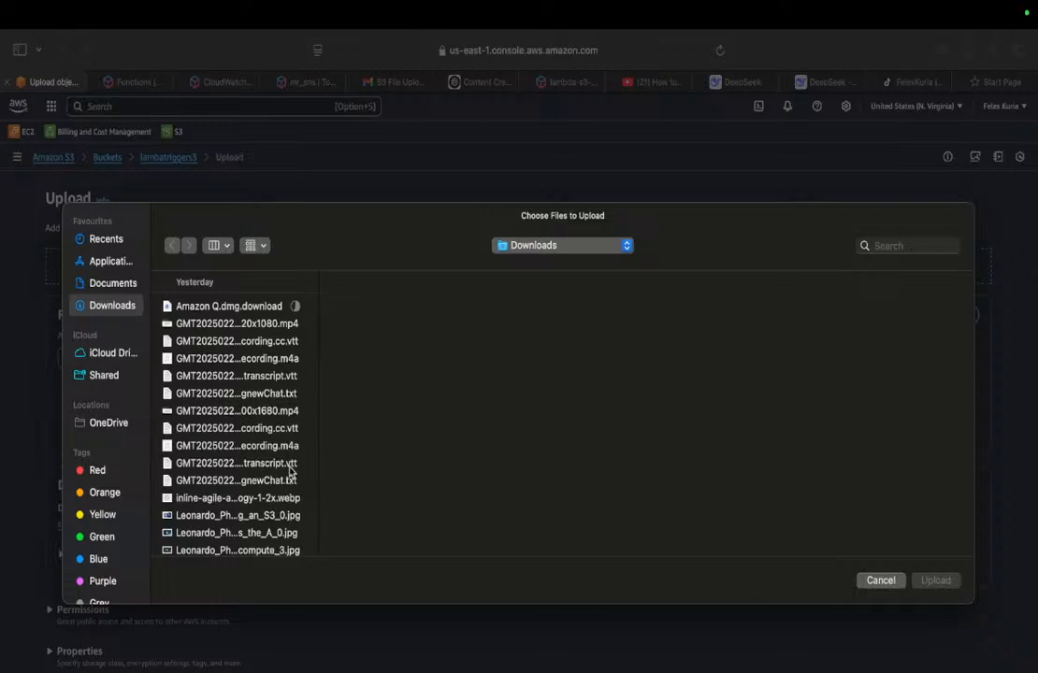
click(284, 464)
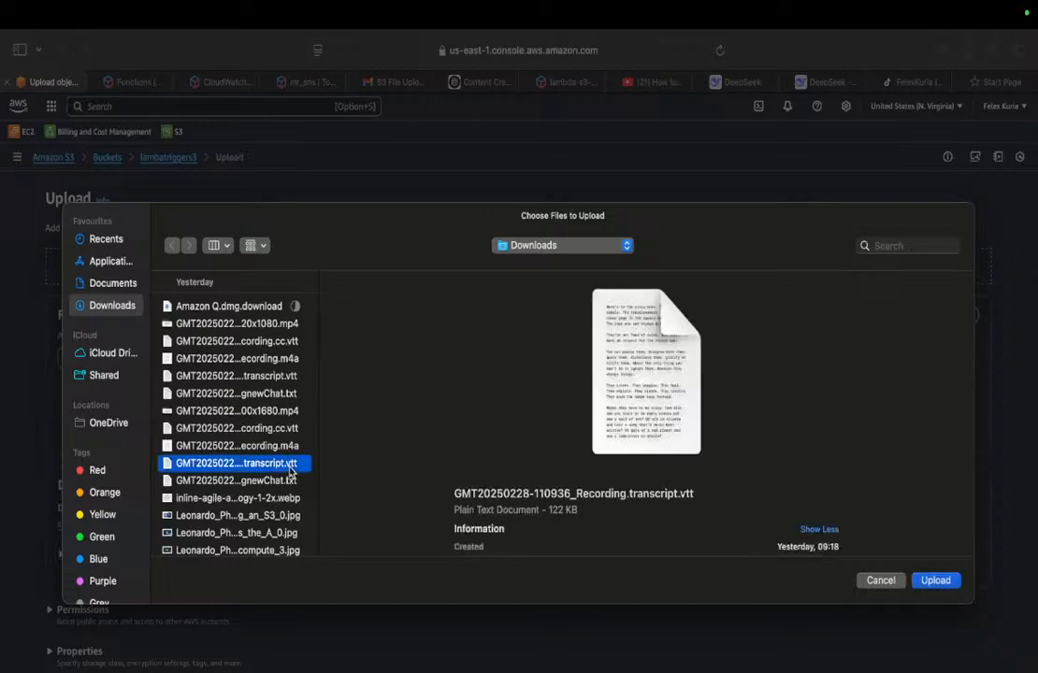
click(949, 581)
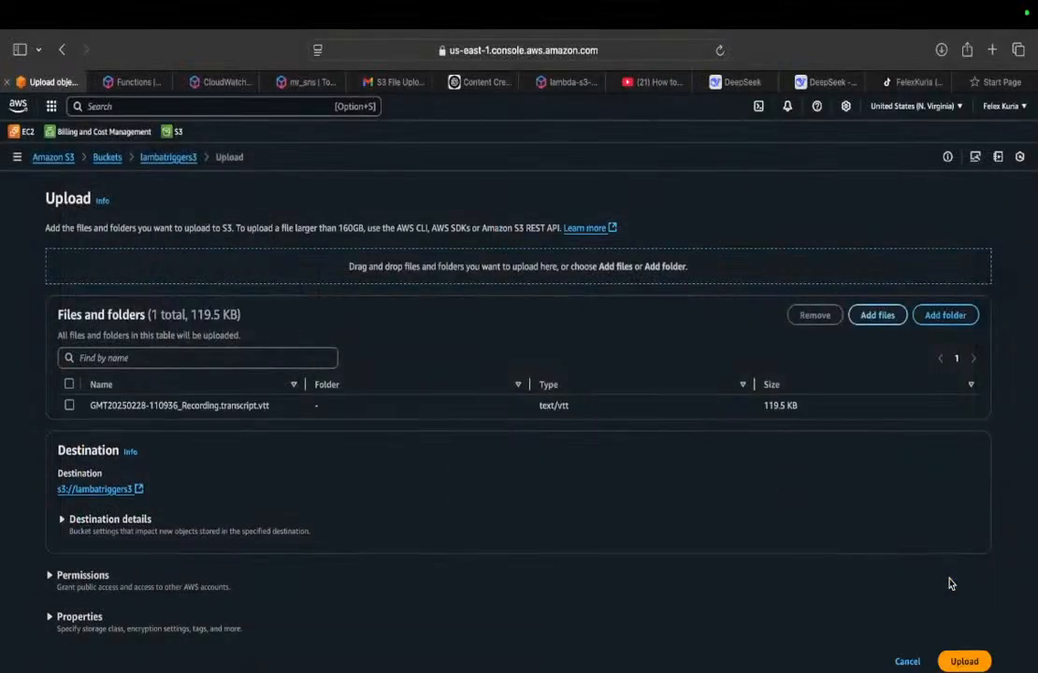
click(960, 661)
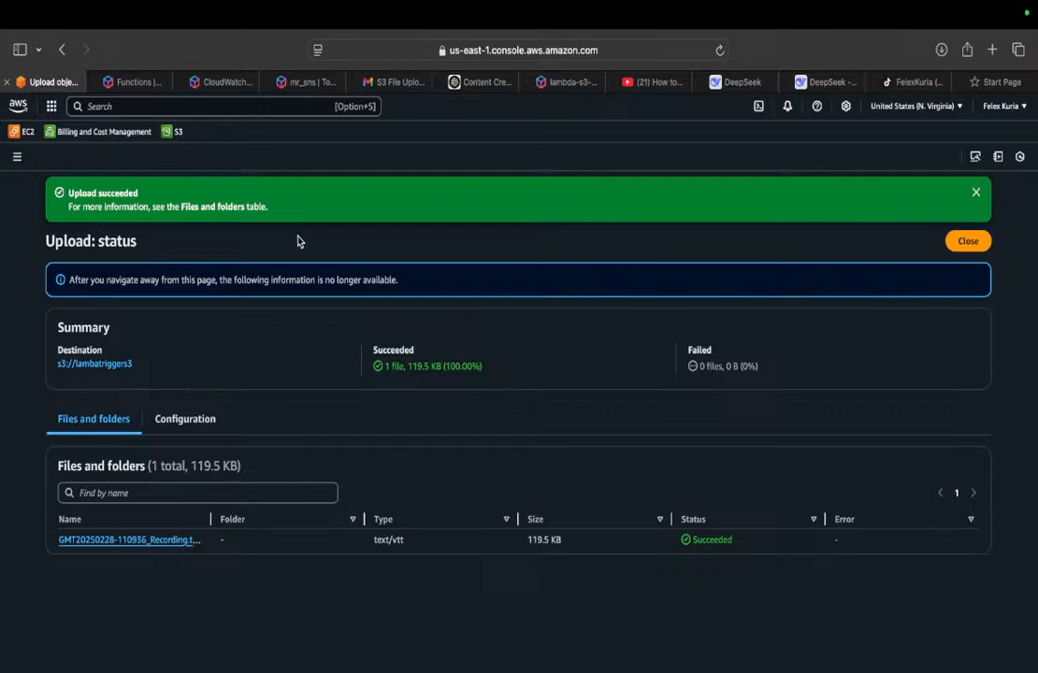
Step: Examine the CloudWatch metrics of s3LambdaFunction, including invocations, duration and error count, on its monitoring page
click(135, 81)
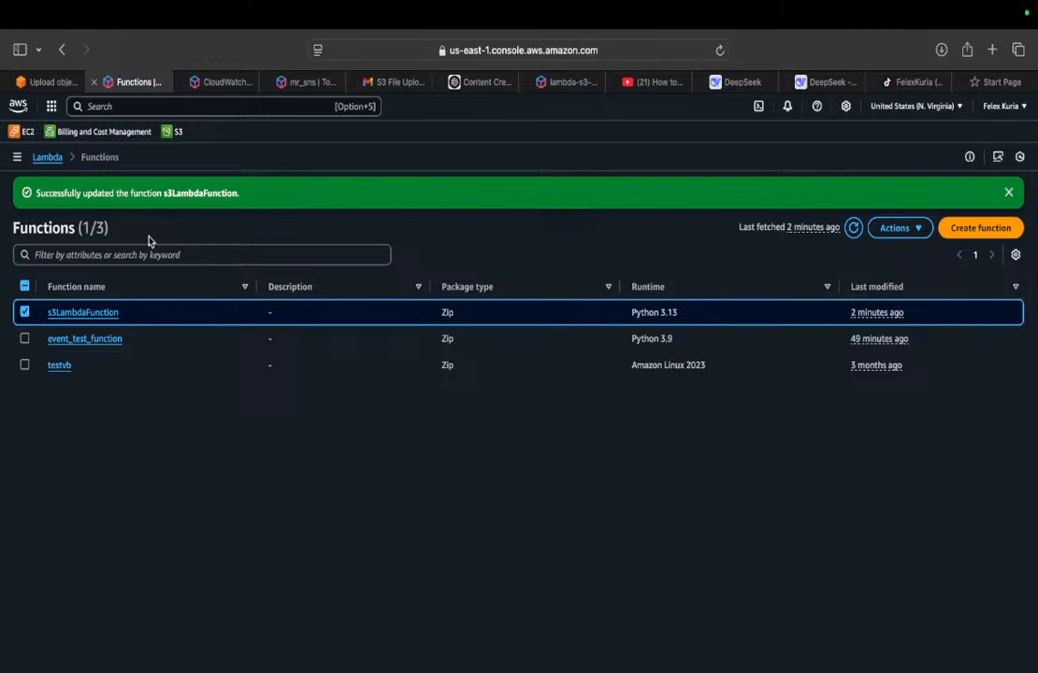
click(95, 314)
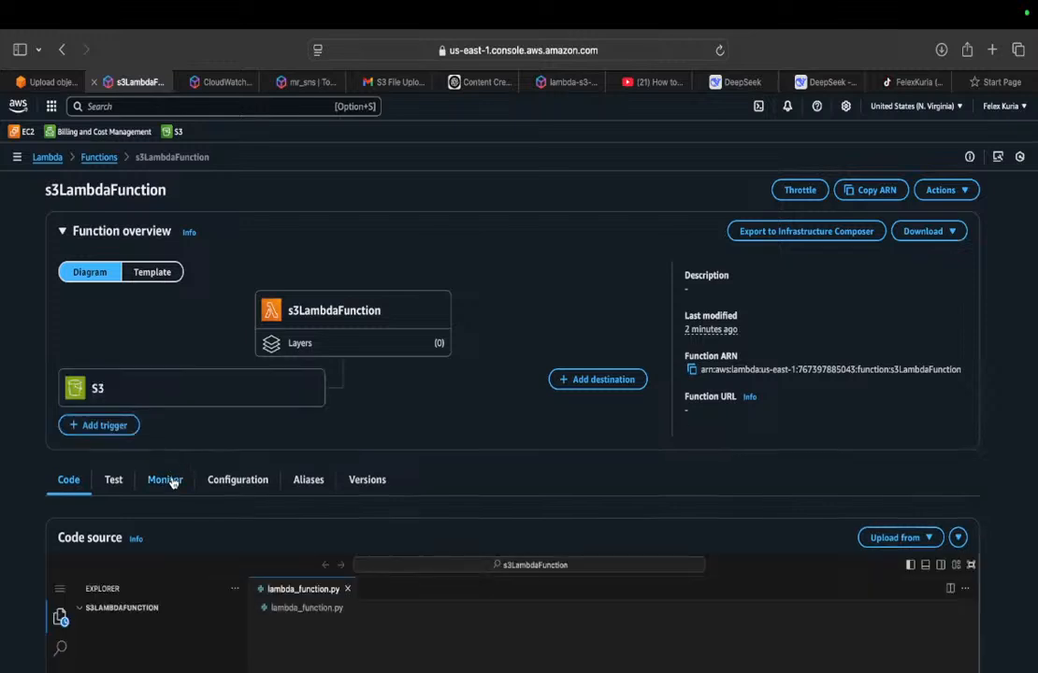
click(172, 484)
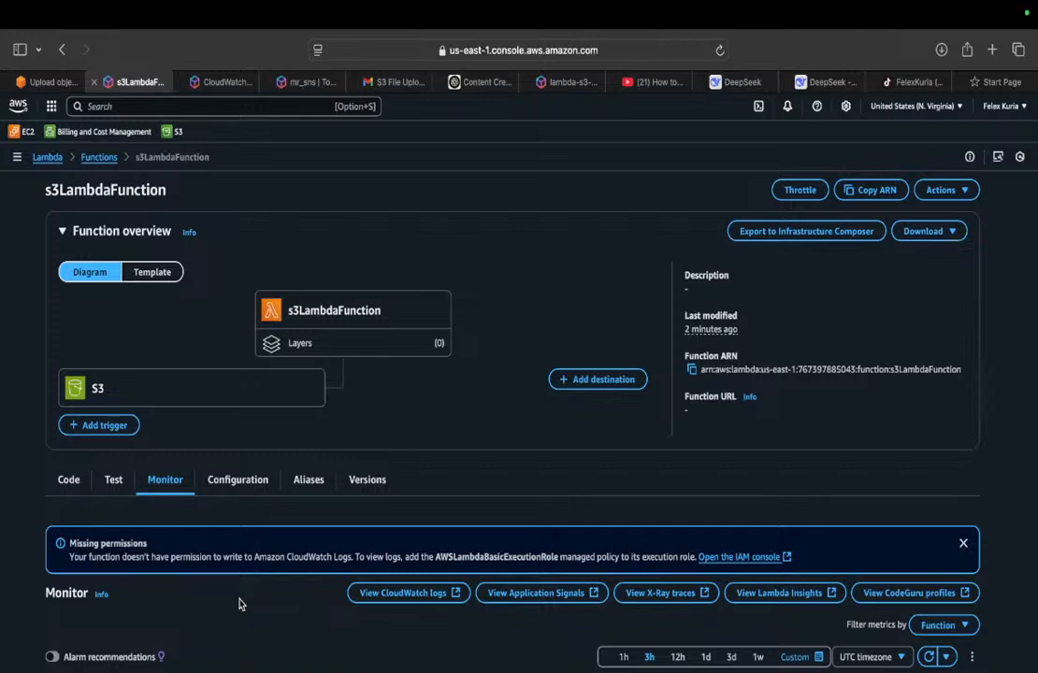
scroll(238, 604, down, 5)
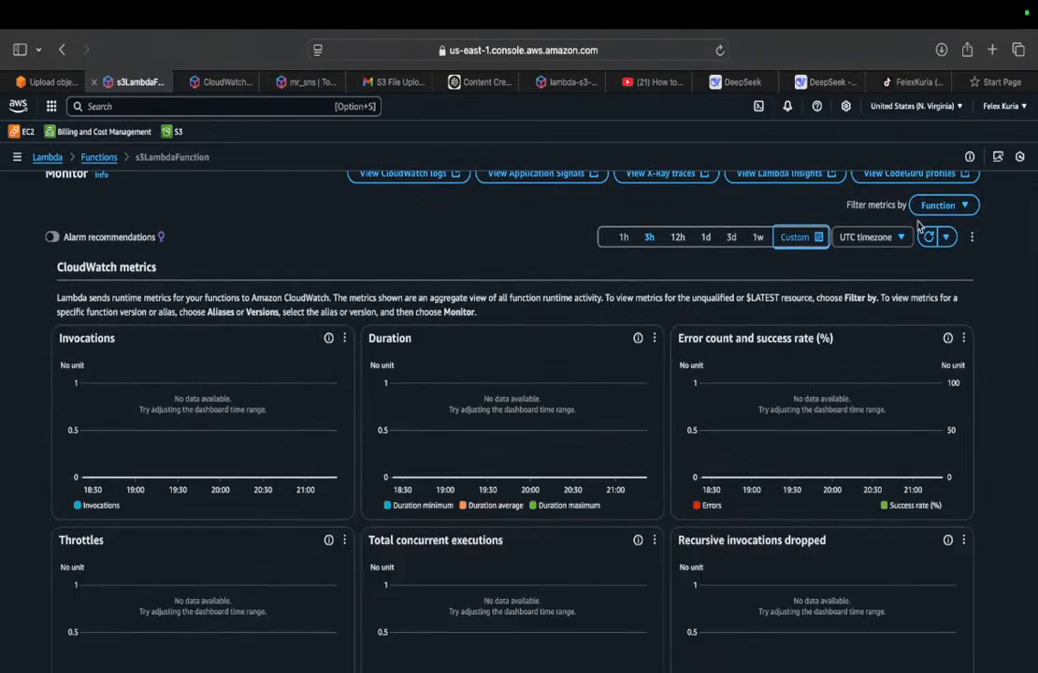
scroll(919, 227, up, 3)
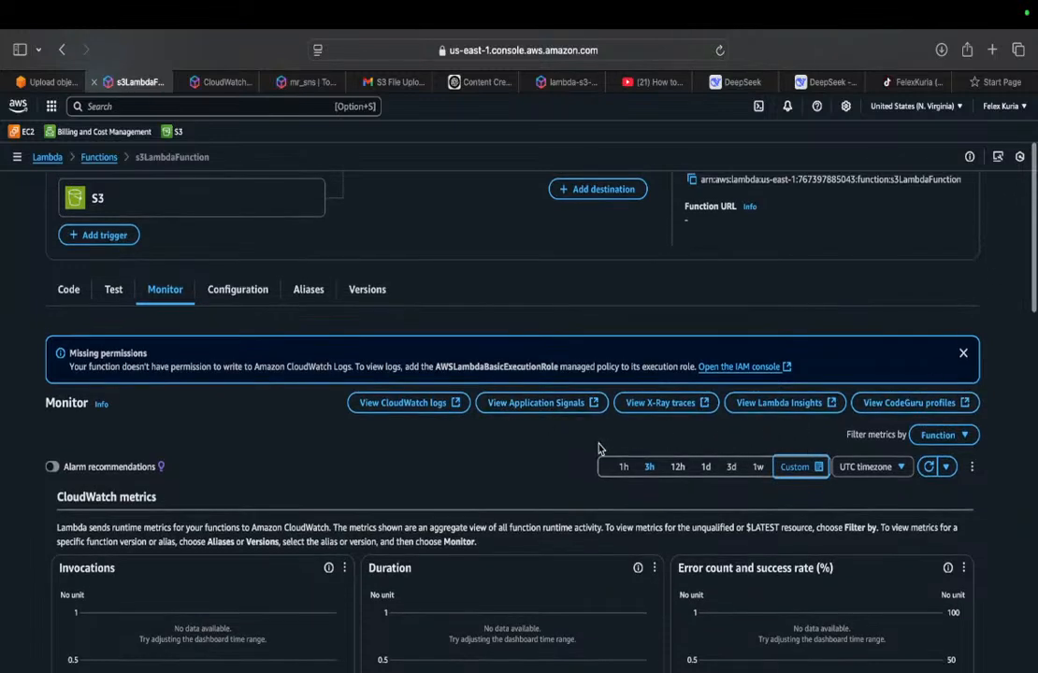
click(113, 289)
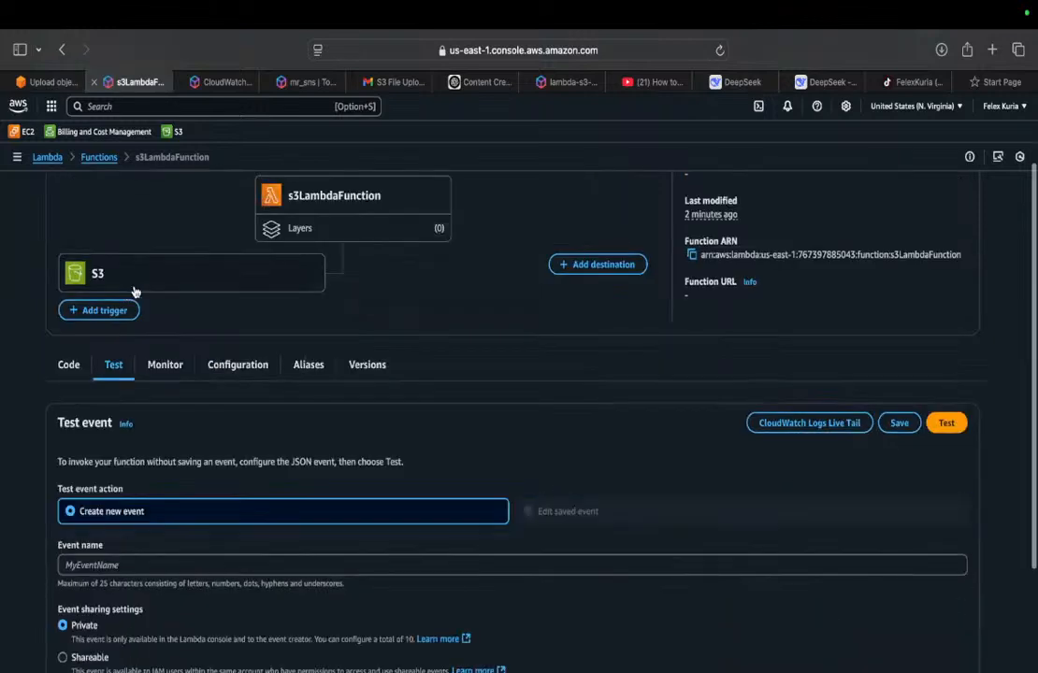
click(166, 365)
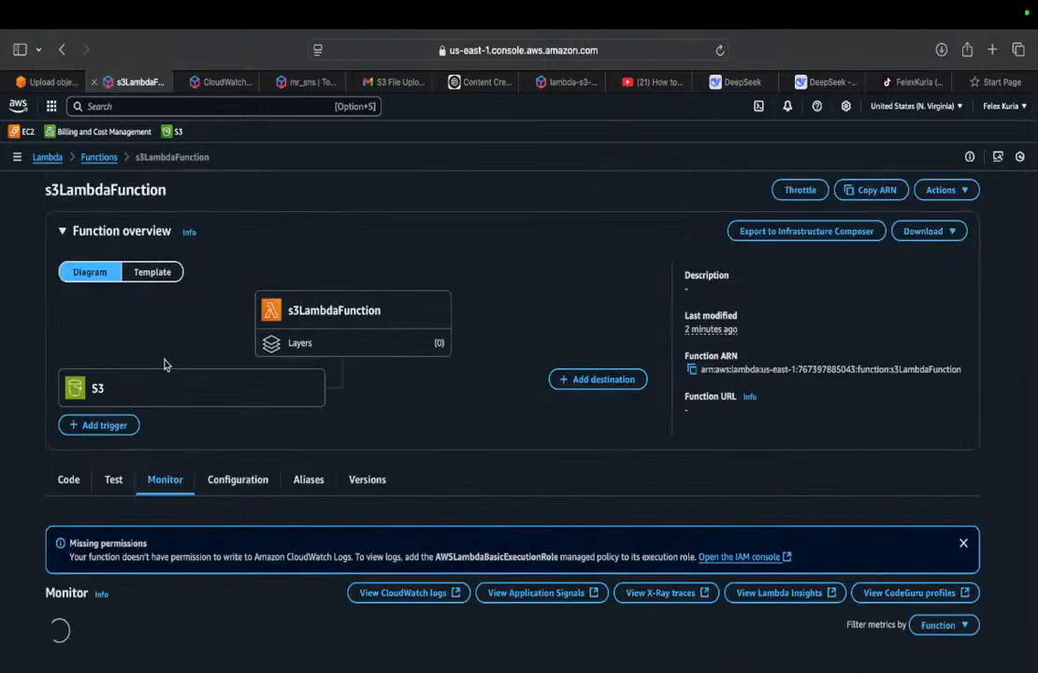
scroll(163, 365, down, 5)
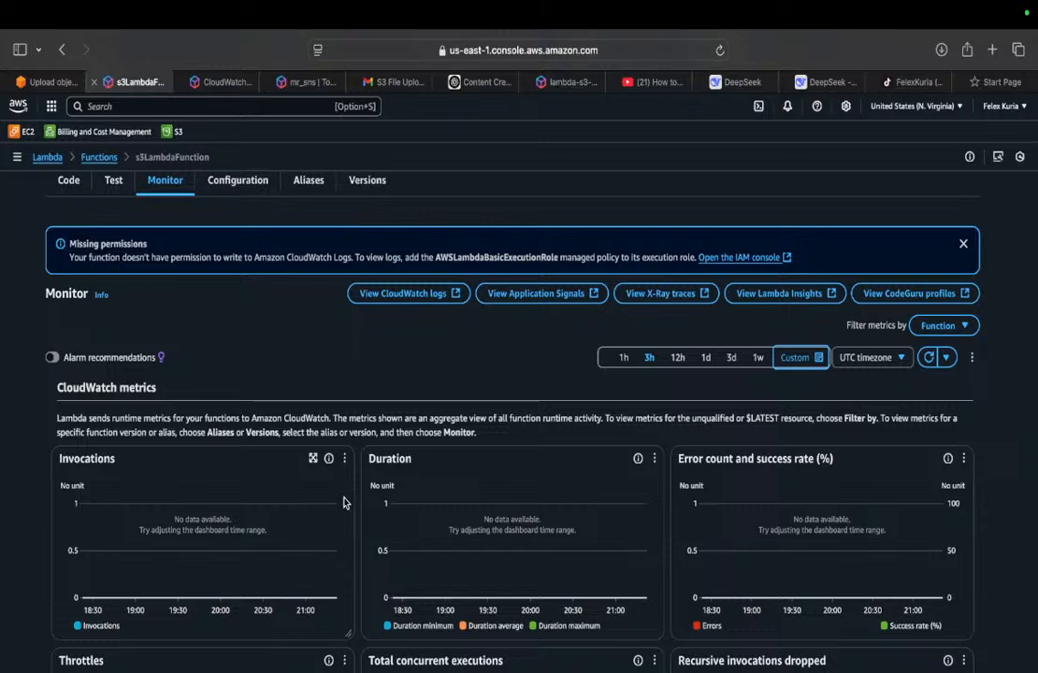
Step: Switch to Gmail, refresh the inbox and open the newest AWS Notifications email, "Ninja File Upload Detected!"
click(393, 85)
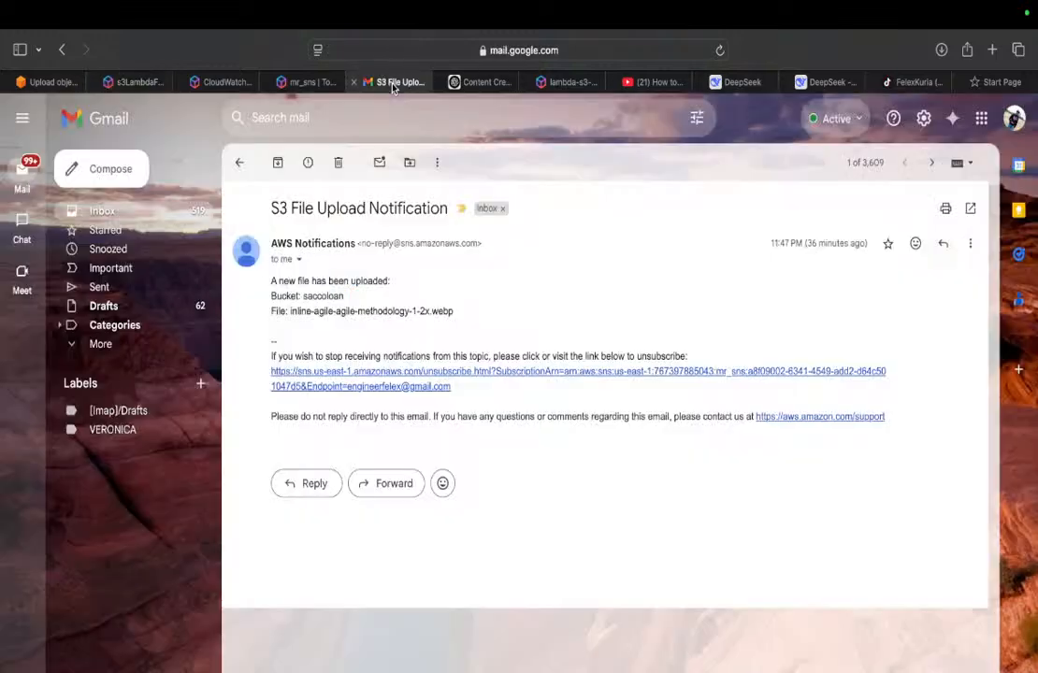
click(242, 164)
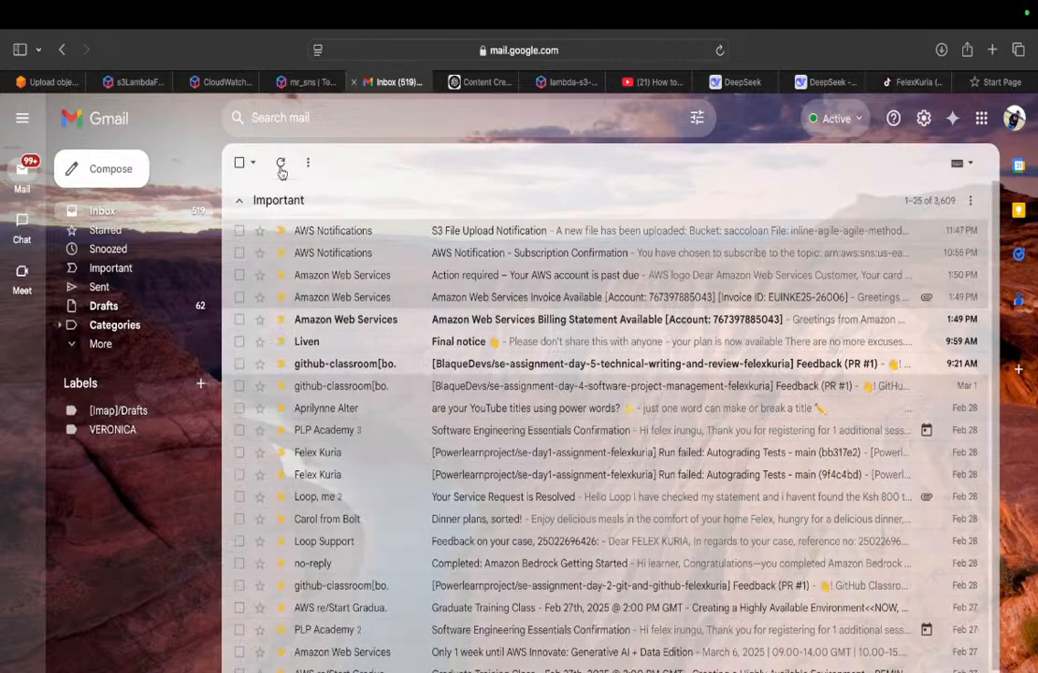
click(280, 165)
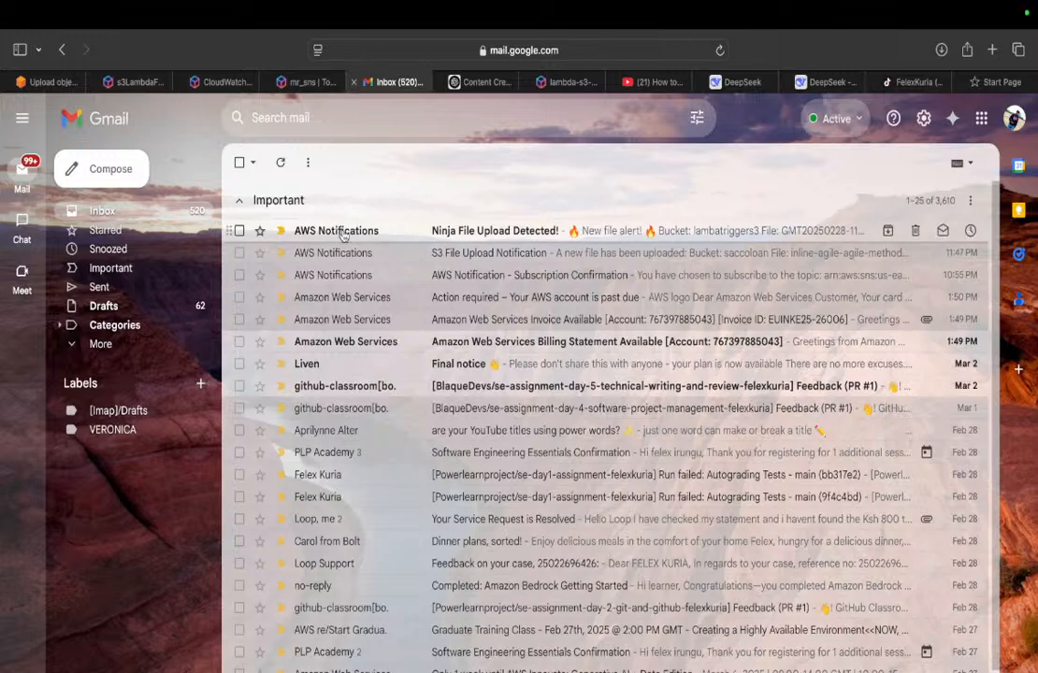
click(338, 231)
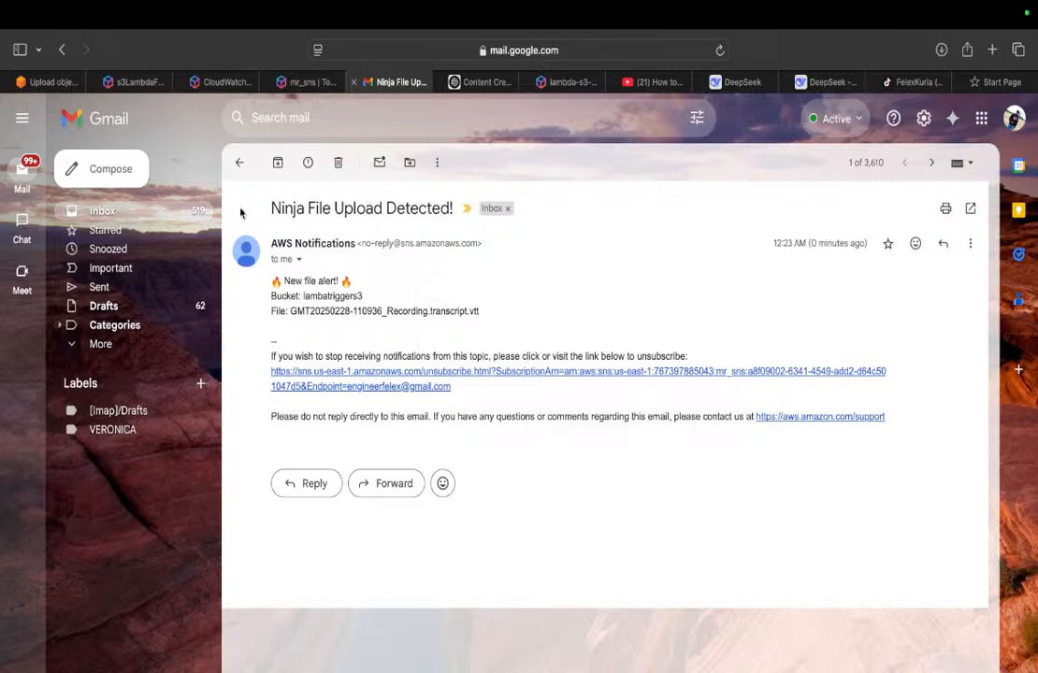
Step: Return to s3LambdaFunction in the AWS console, view its CloudWatch log group, and close the log page
click(140, 82)
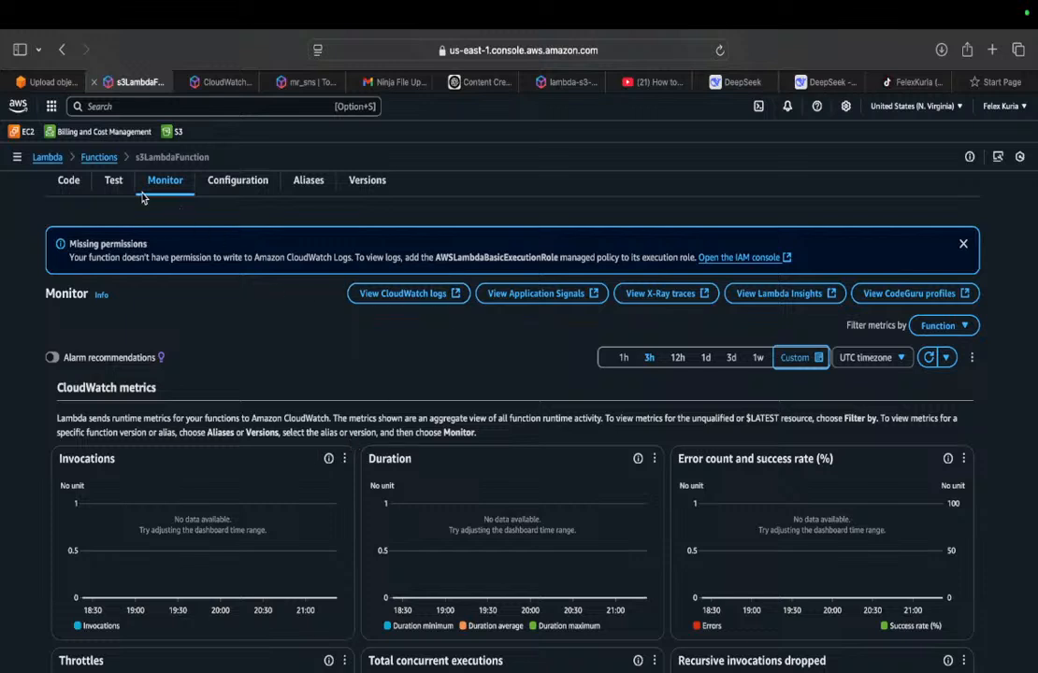
click(436, 294)
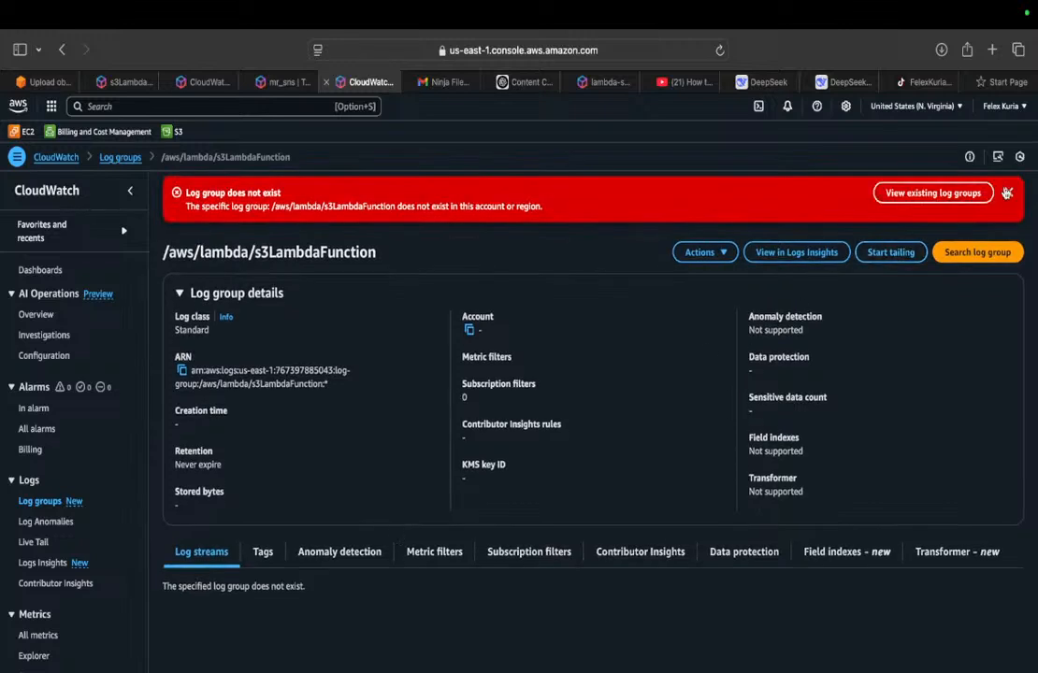
click(1007, 194)
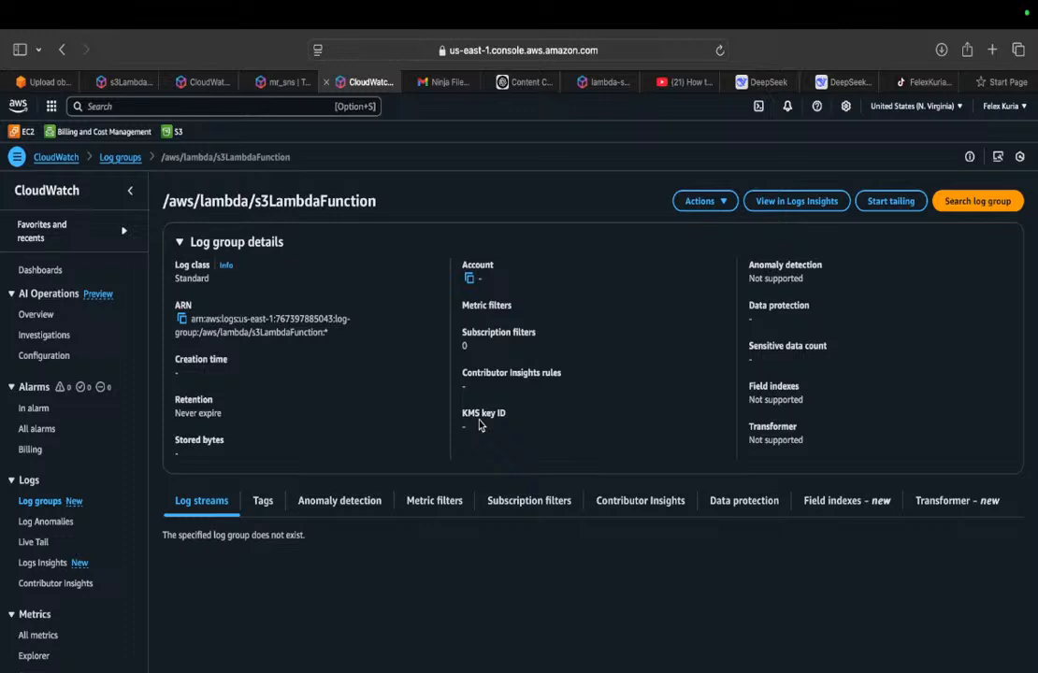
key(super+w)
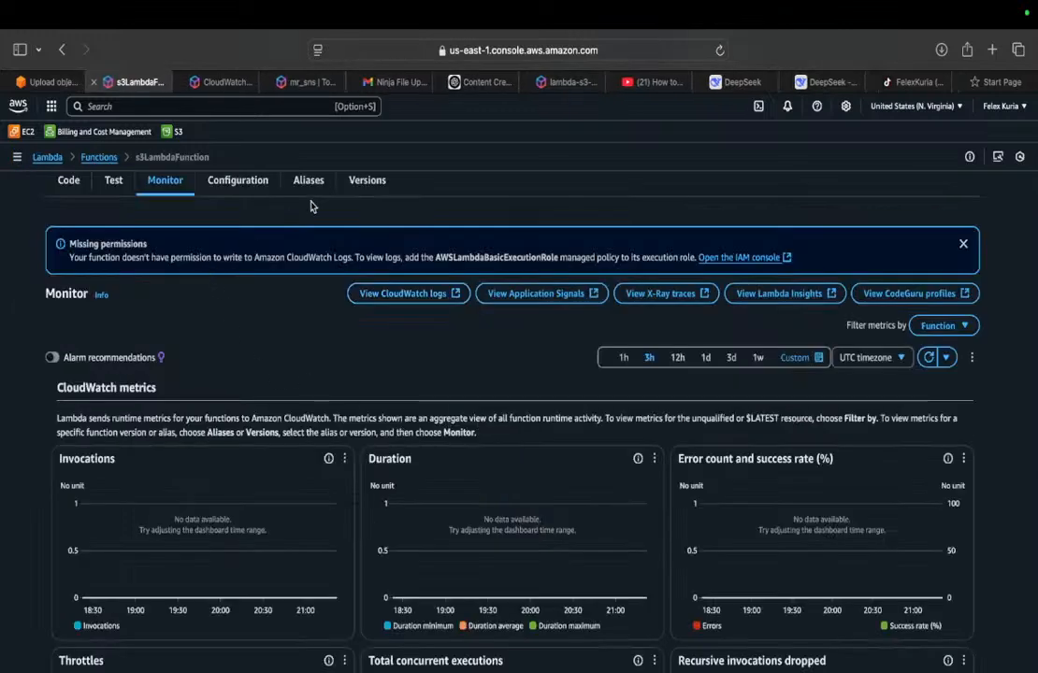
Step: Reload the monitoring page of s3LambdaFunction and check its invocation, duration and error metrics again
key(super+r)
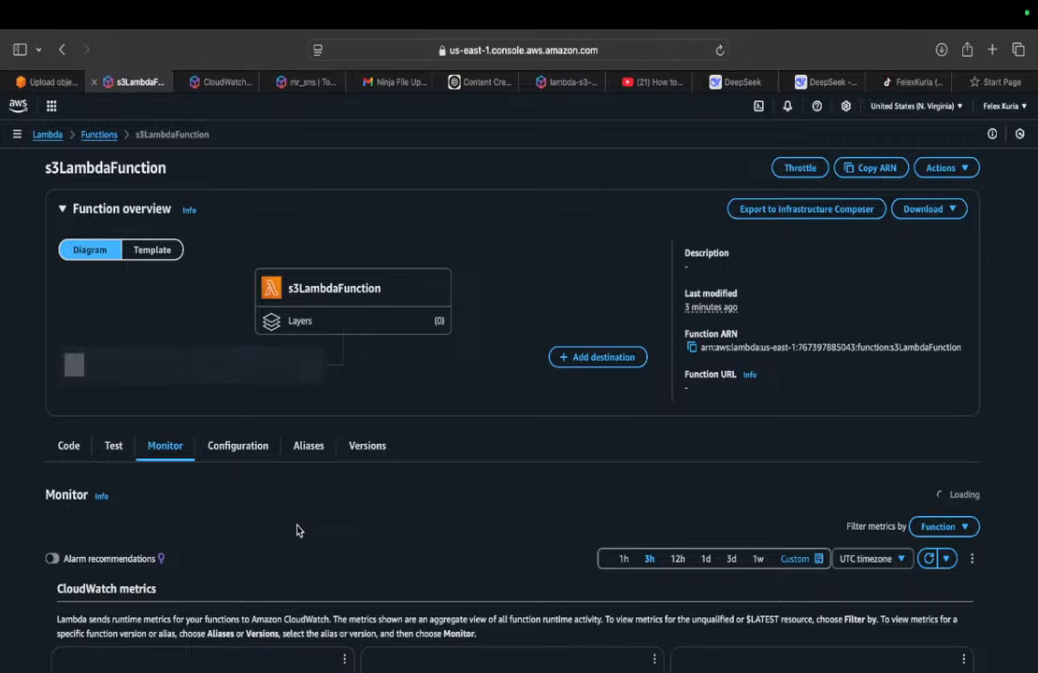
scroll(299, 531, down, 2)
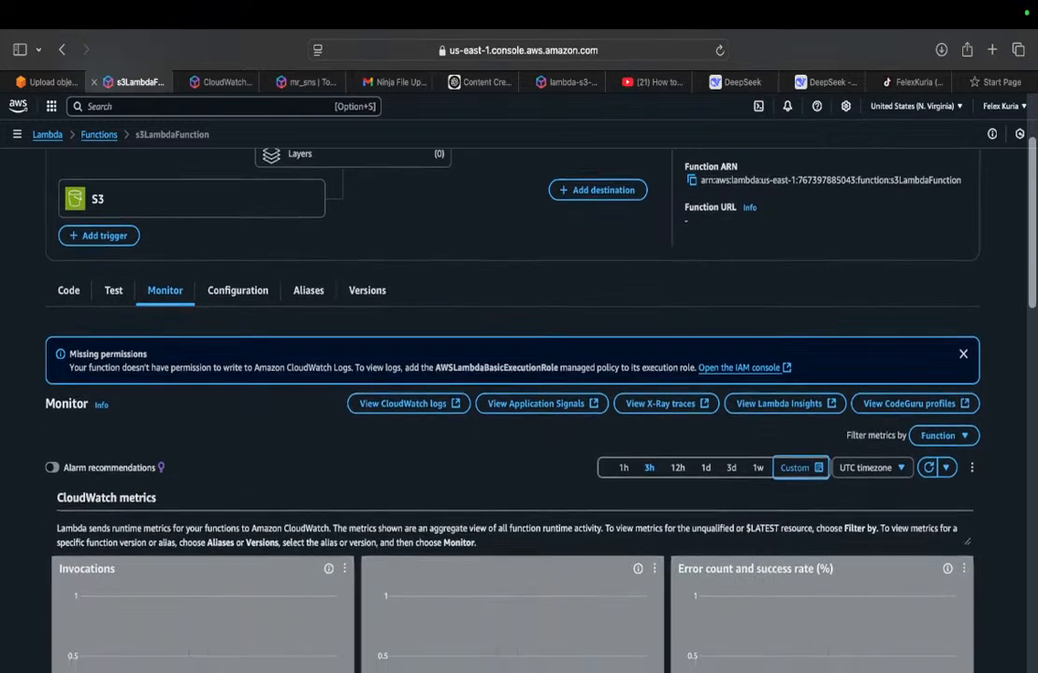
scroll(222, 573, down, 3)
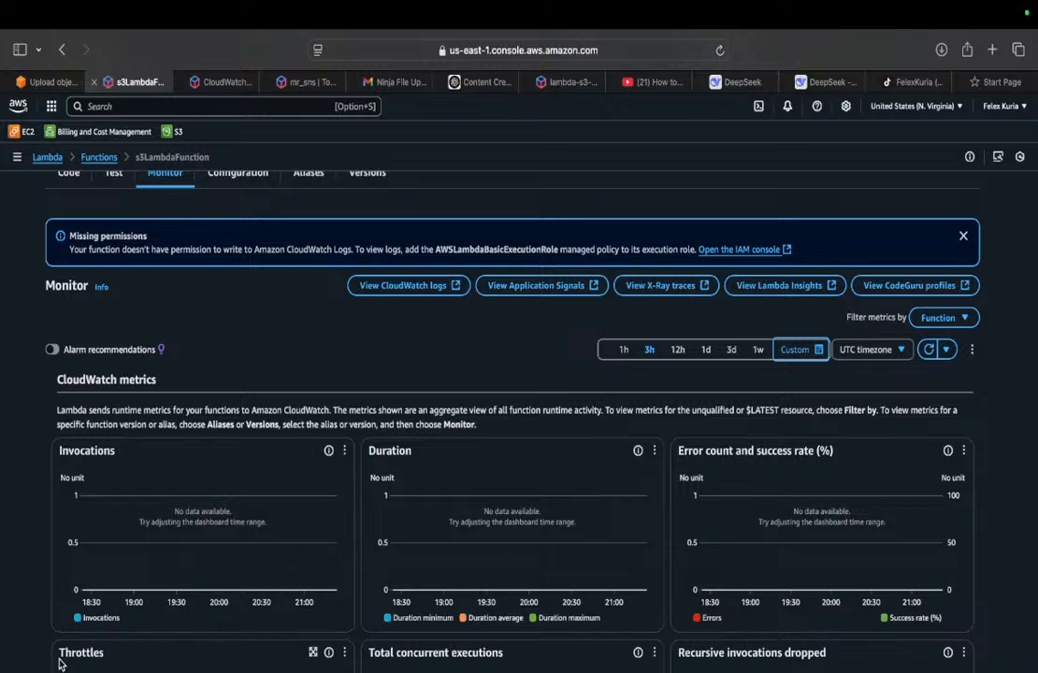
click(52, 83)
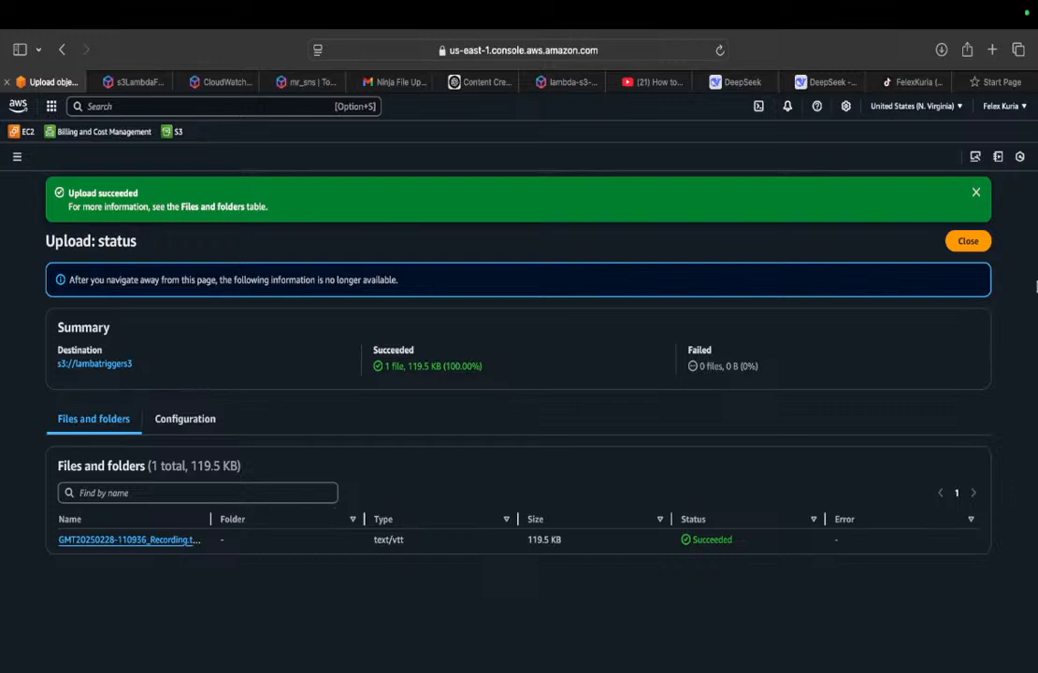
click(969, 242)
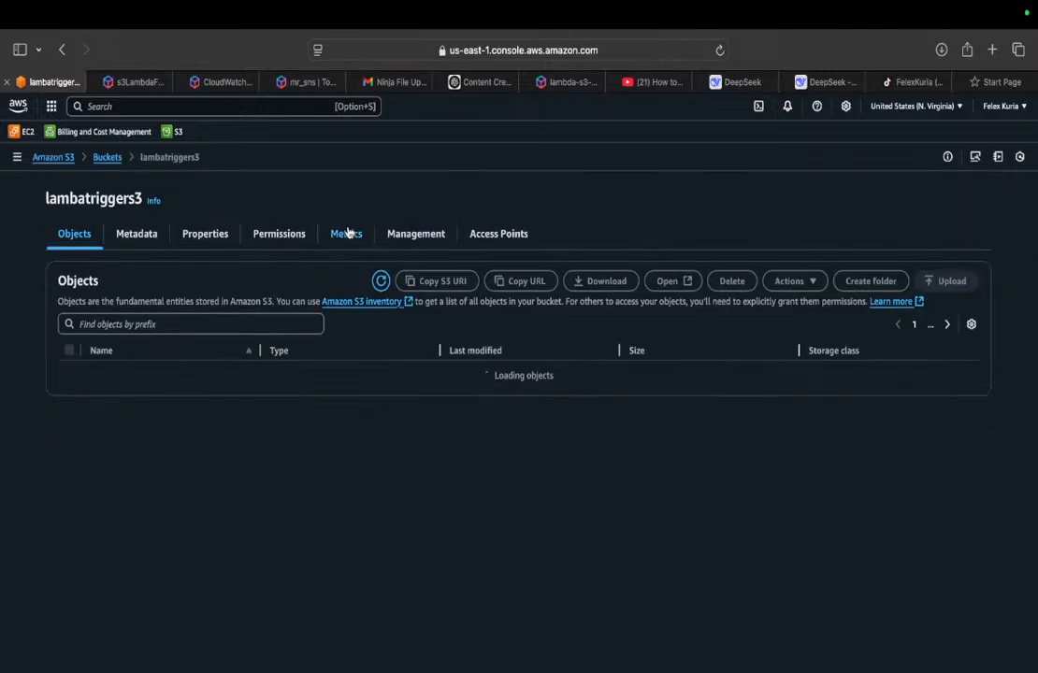
click(947, 280)
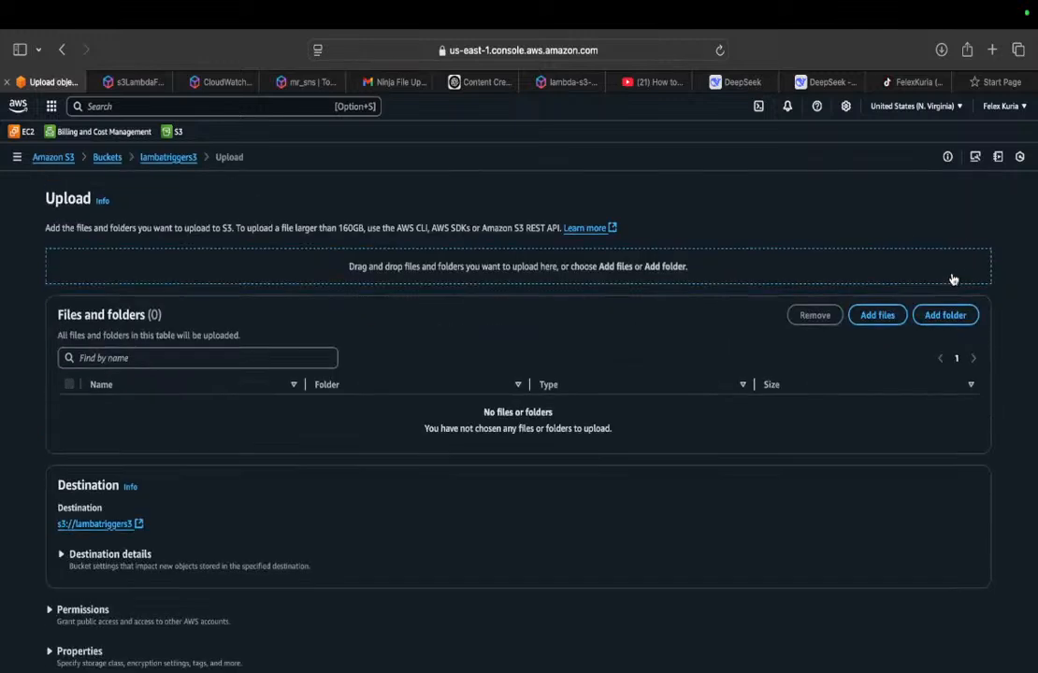
click(876, 318)
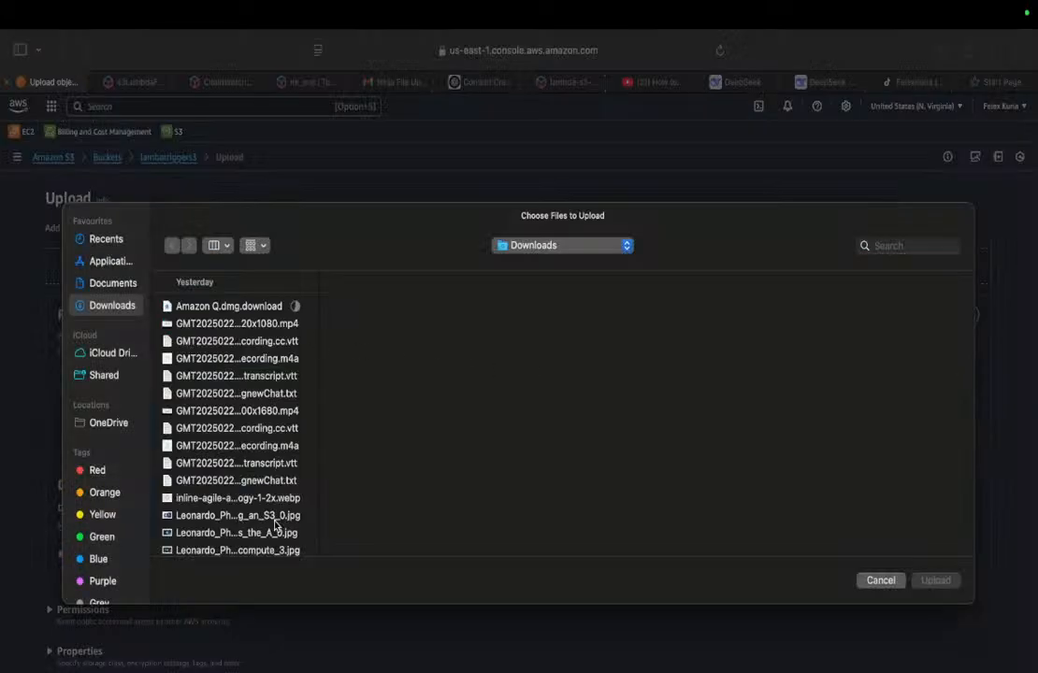
click(290, 485)
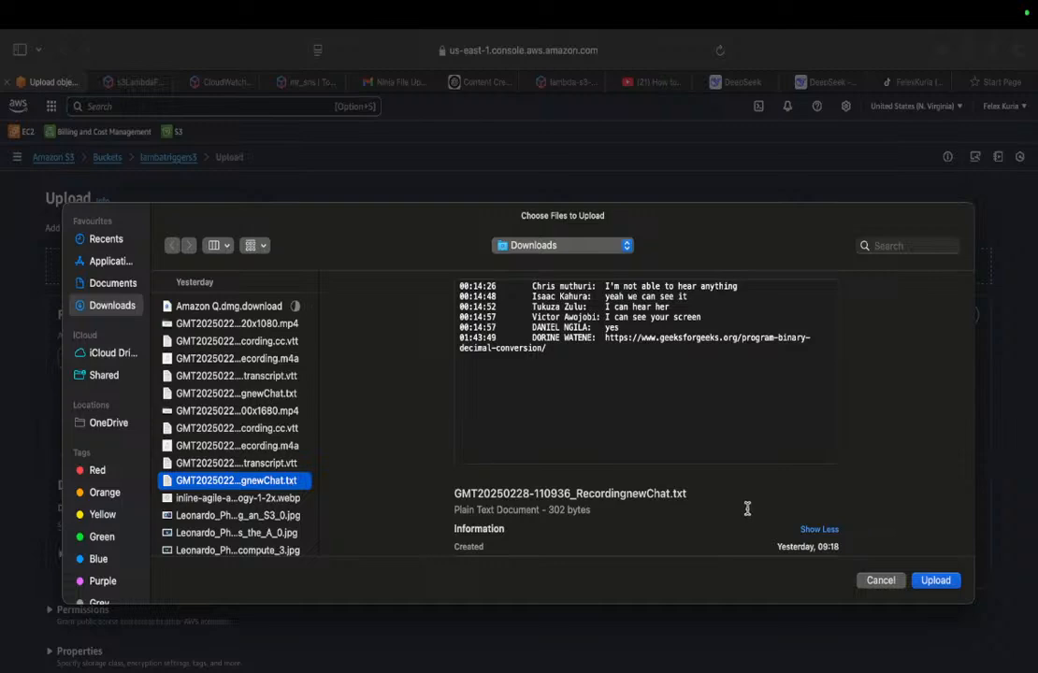
click(936, 582)
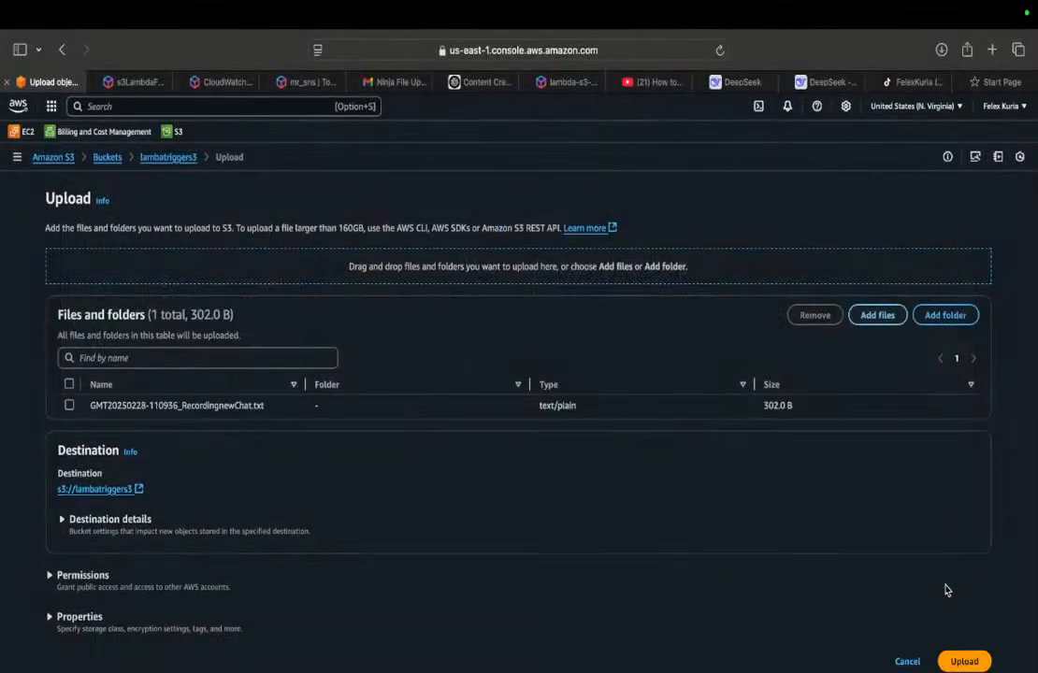
click(966, 662)
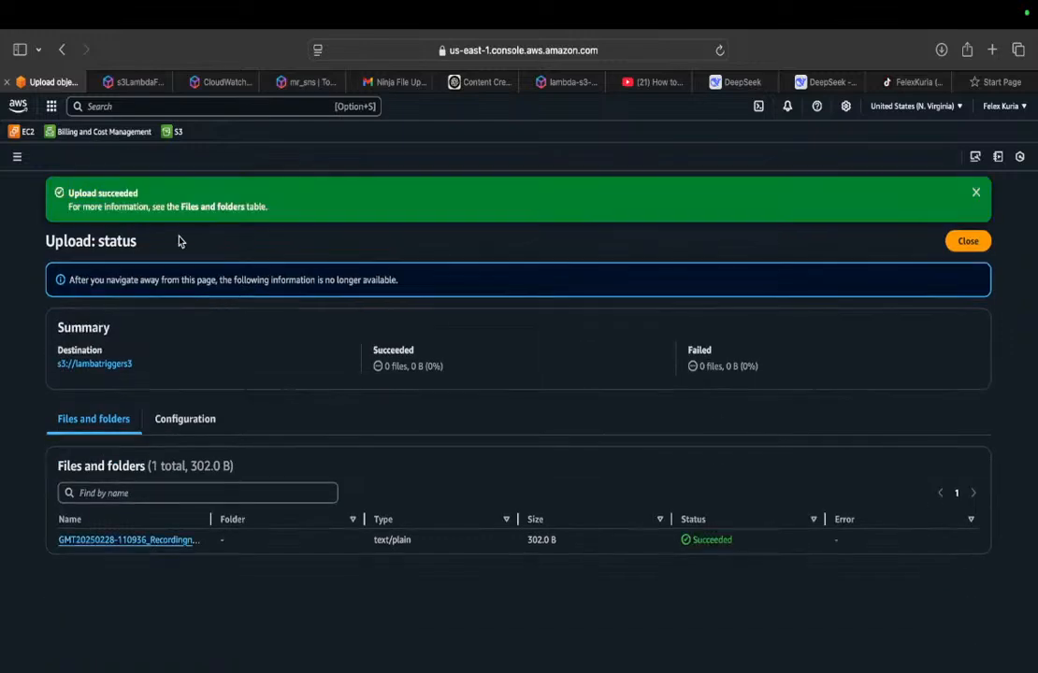
Step: Switch to Gmail, open the updated "Ninja File Upload Detected!" conversation and expand the trimmed content of its latest message
click(395, 81)
click(241, 164)
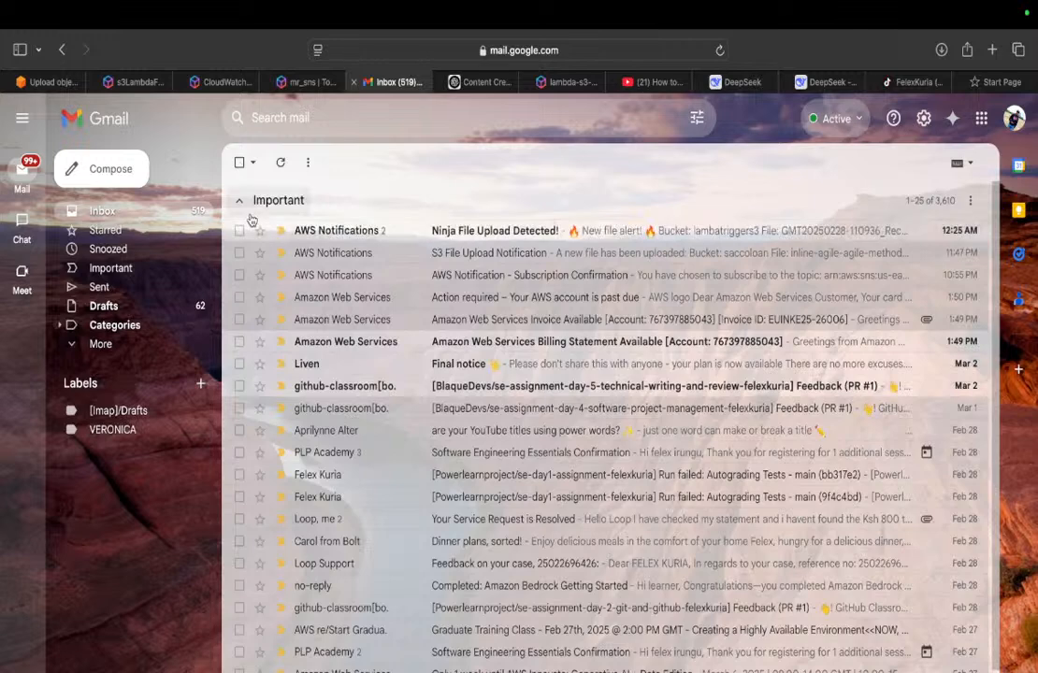
click(320, 226)
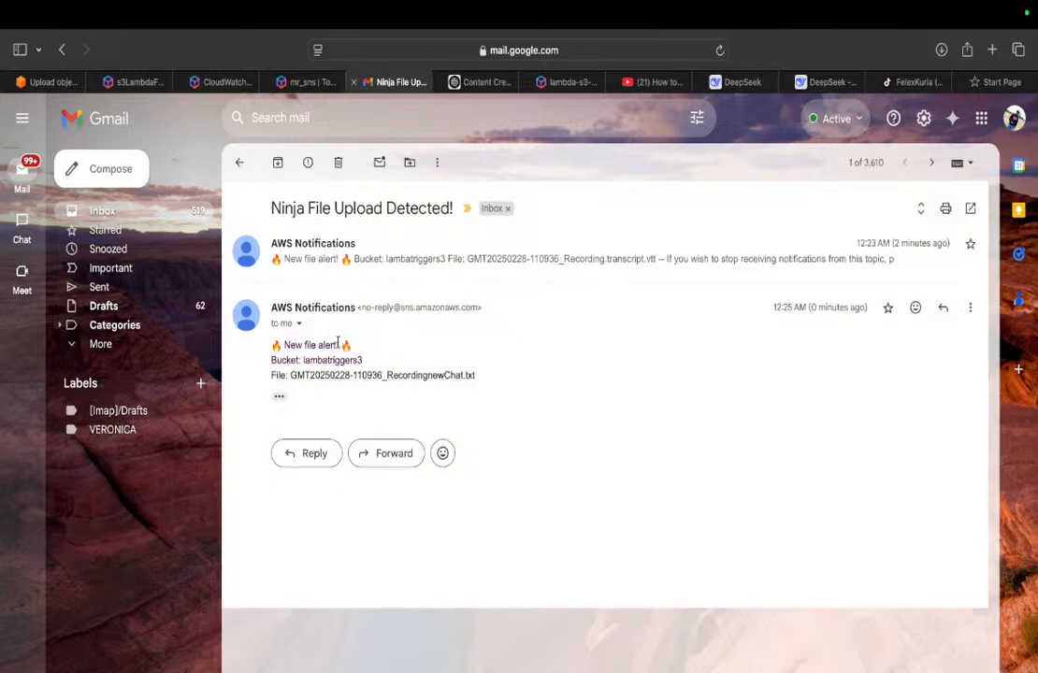
click(279, 397)
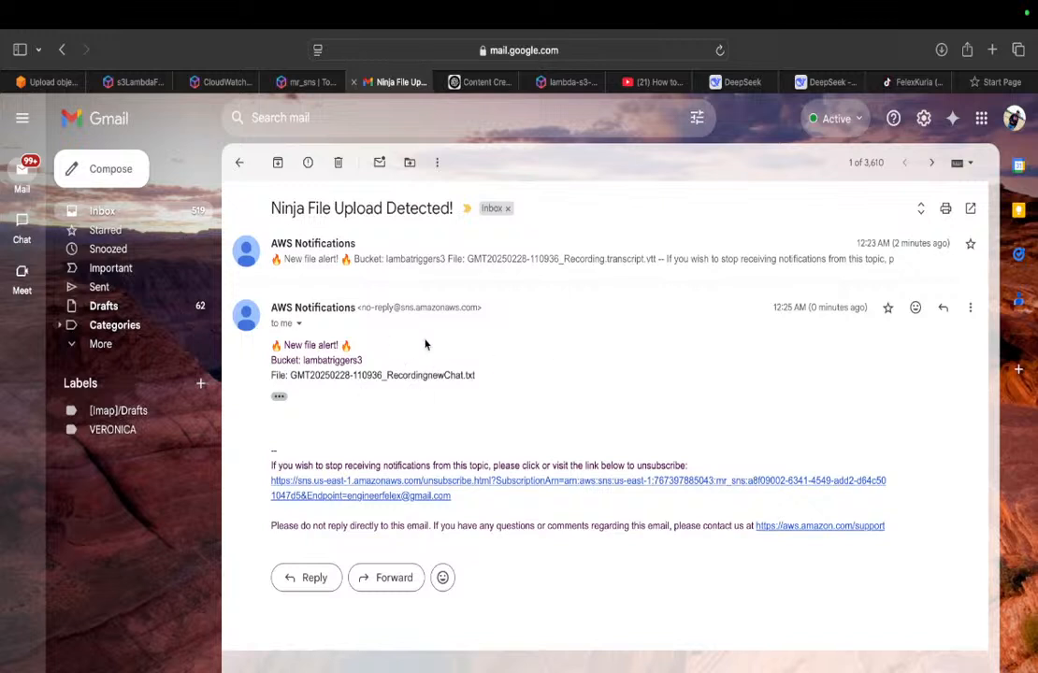
click(52, 83)
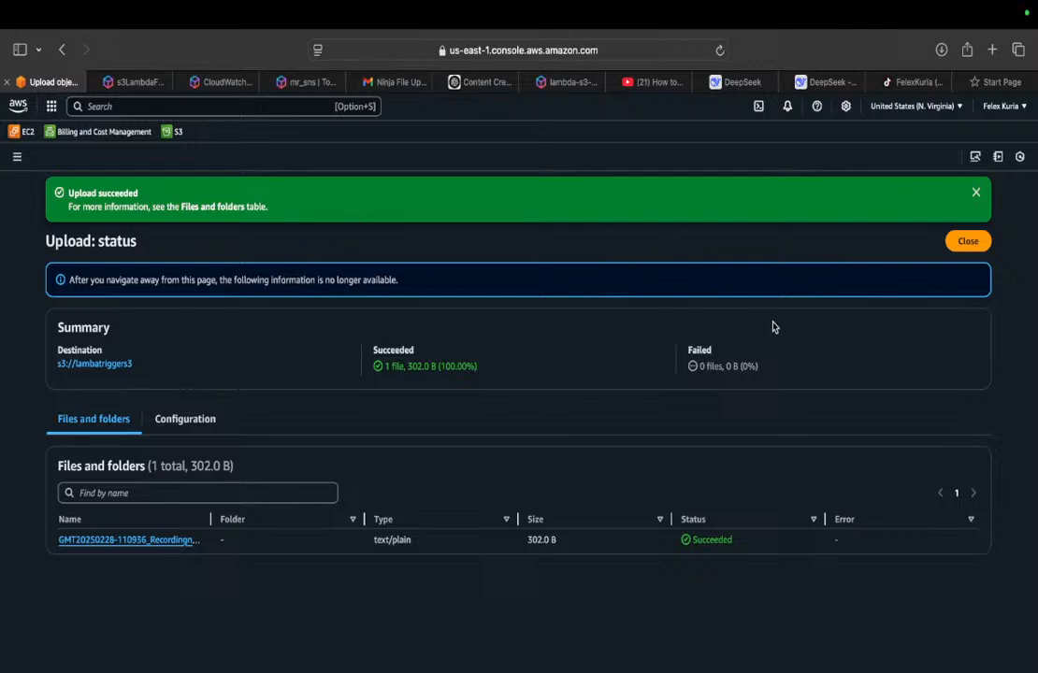
key(super+Tab)
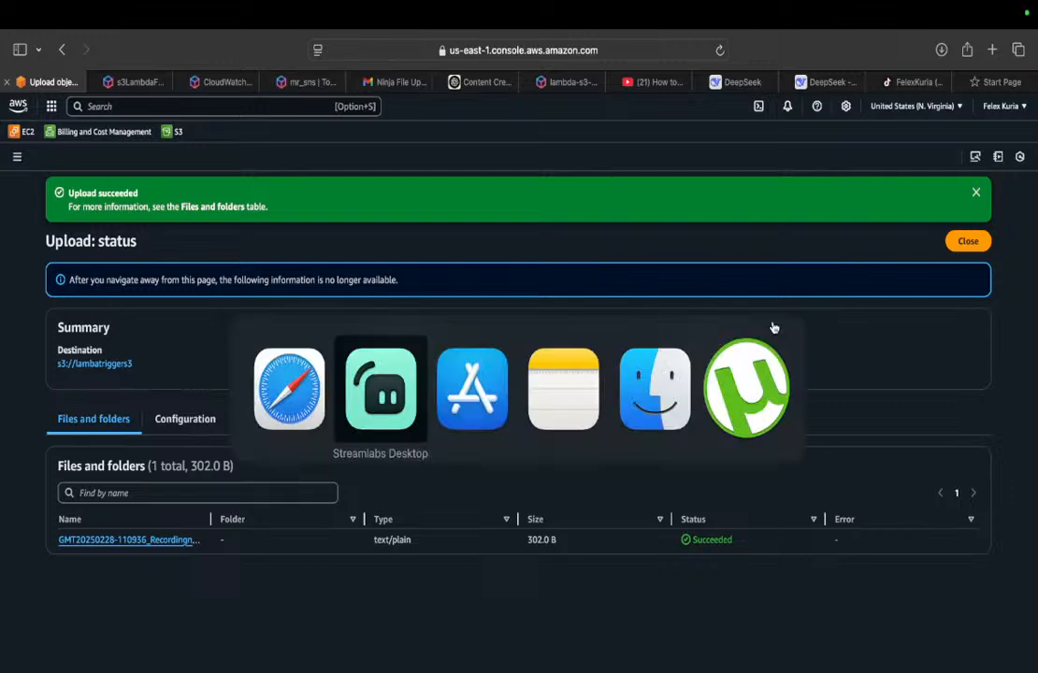